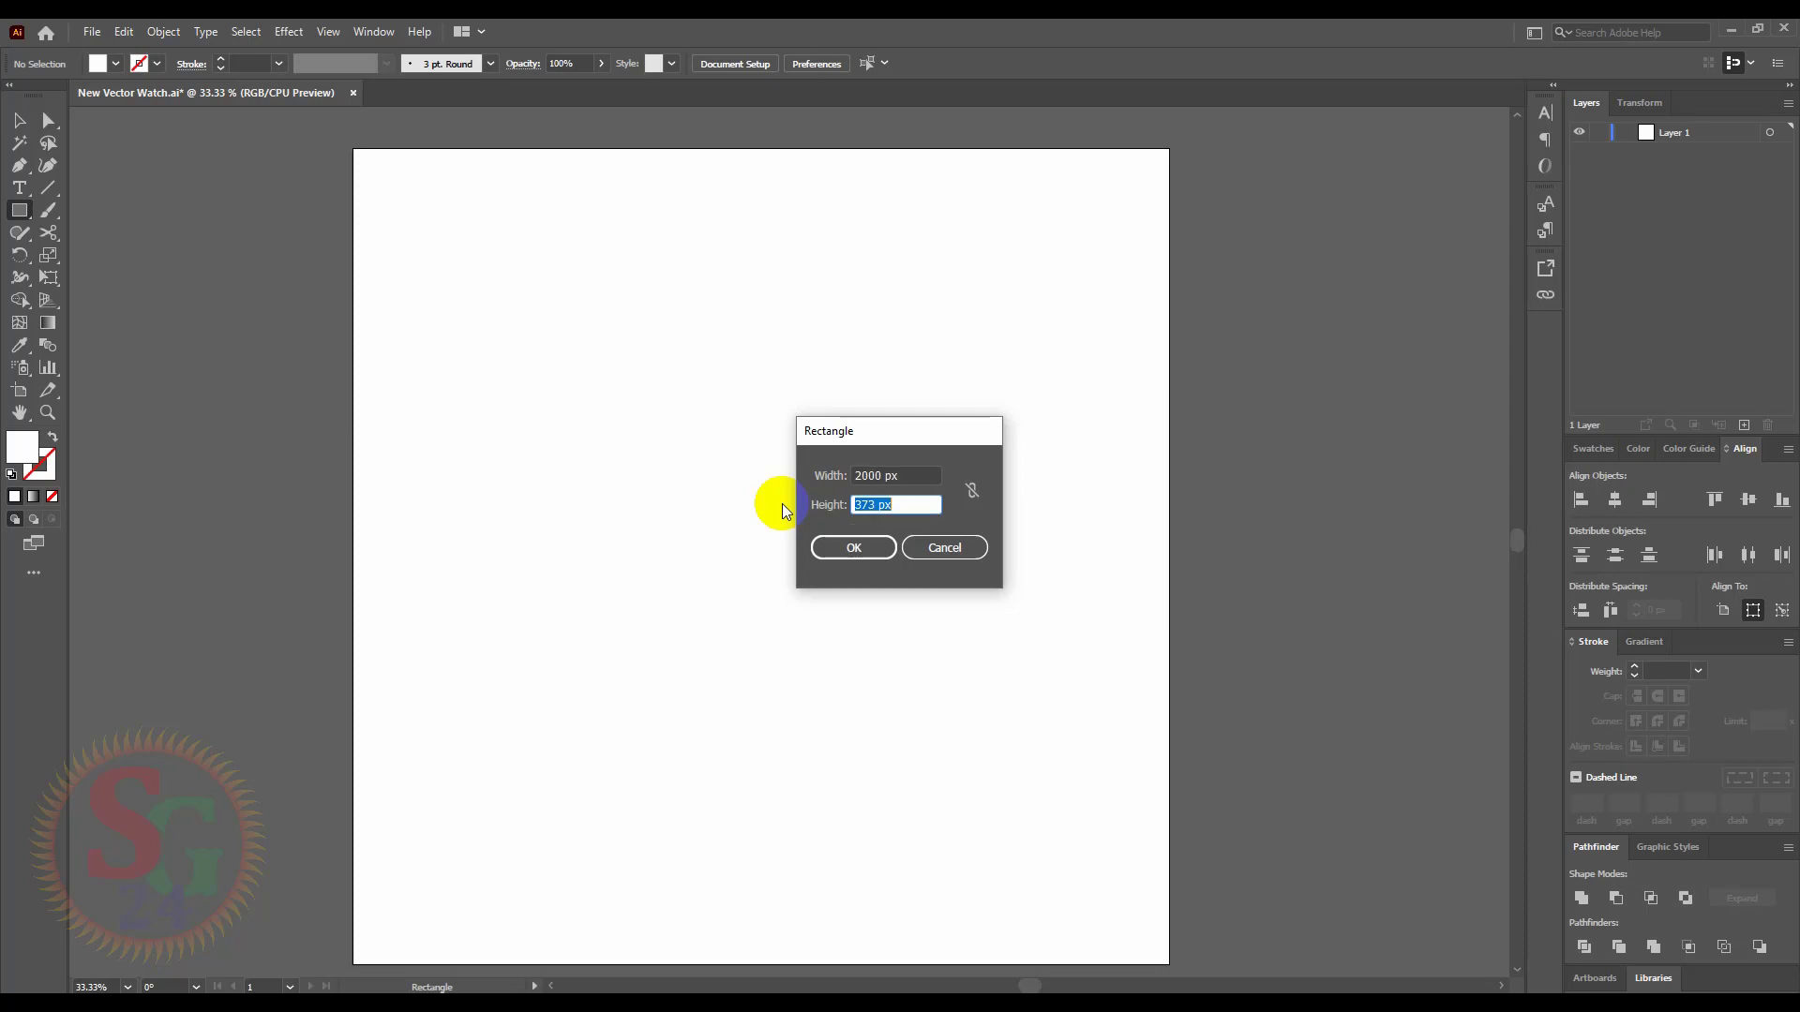
- Create a 2000 by 2000 px white background rectangle, centred on the artboard and locked
type("2000")
key("Return")
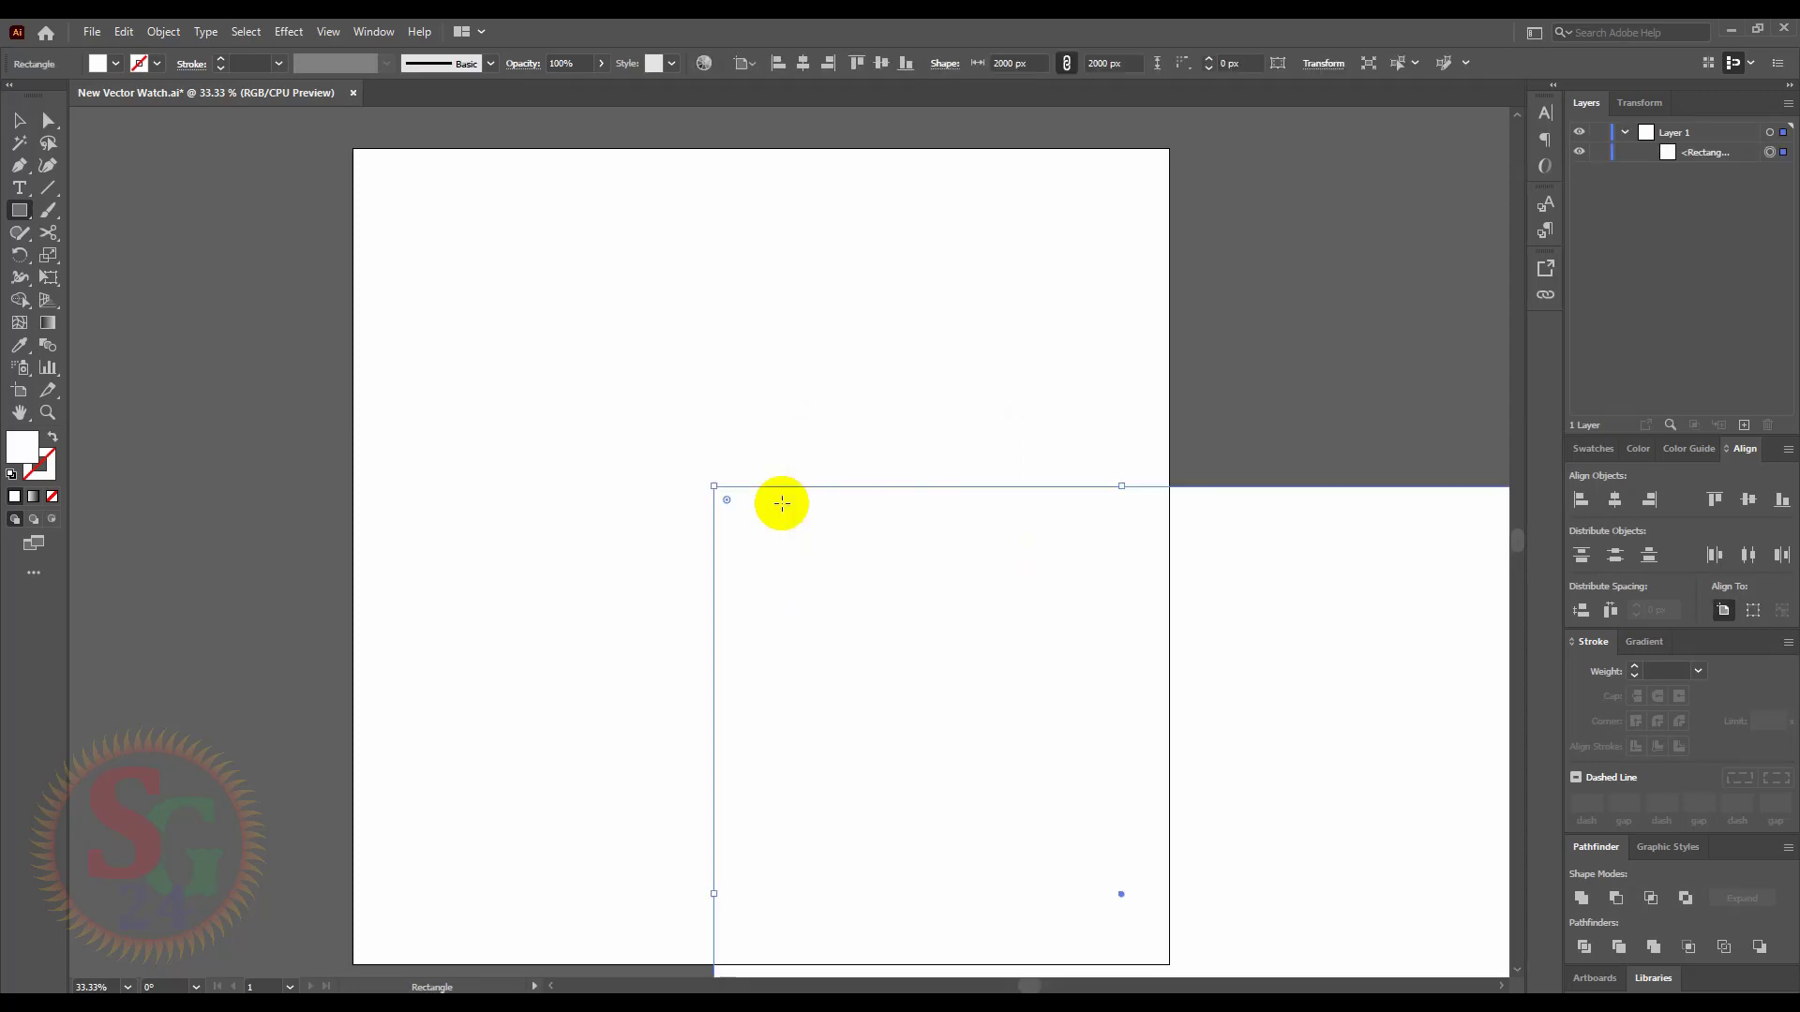
left_click(802, 63)
left_click(881, 63)
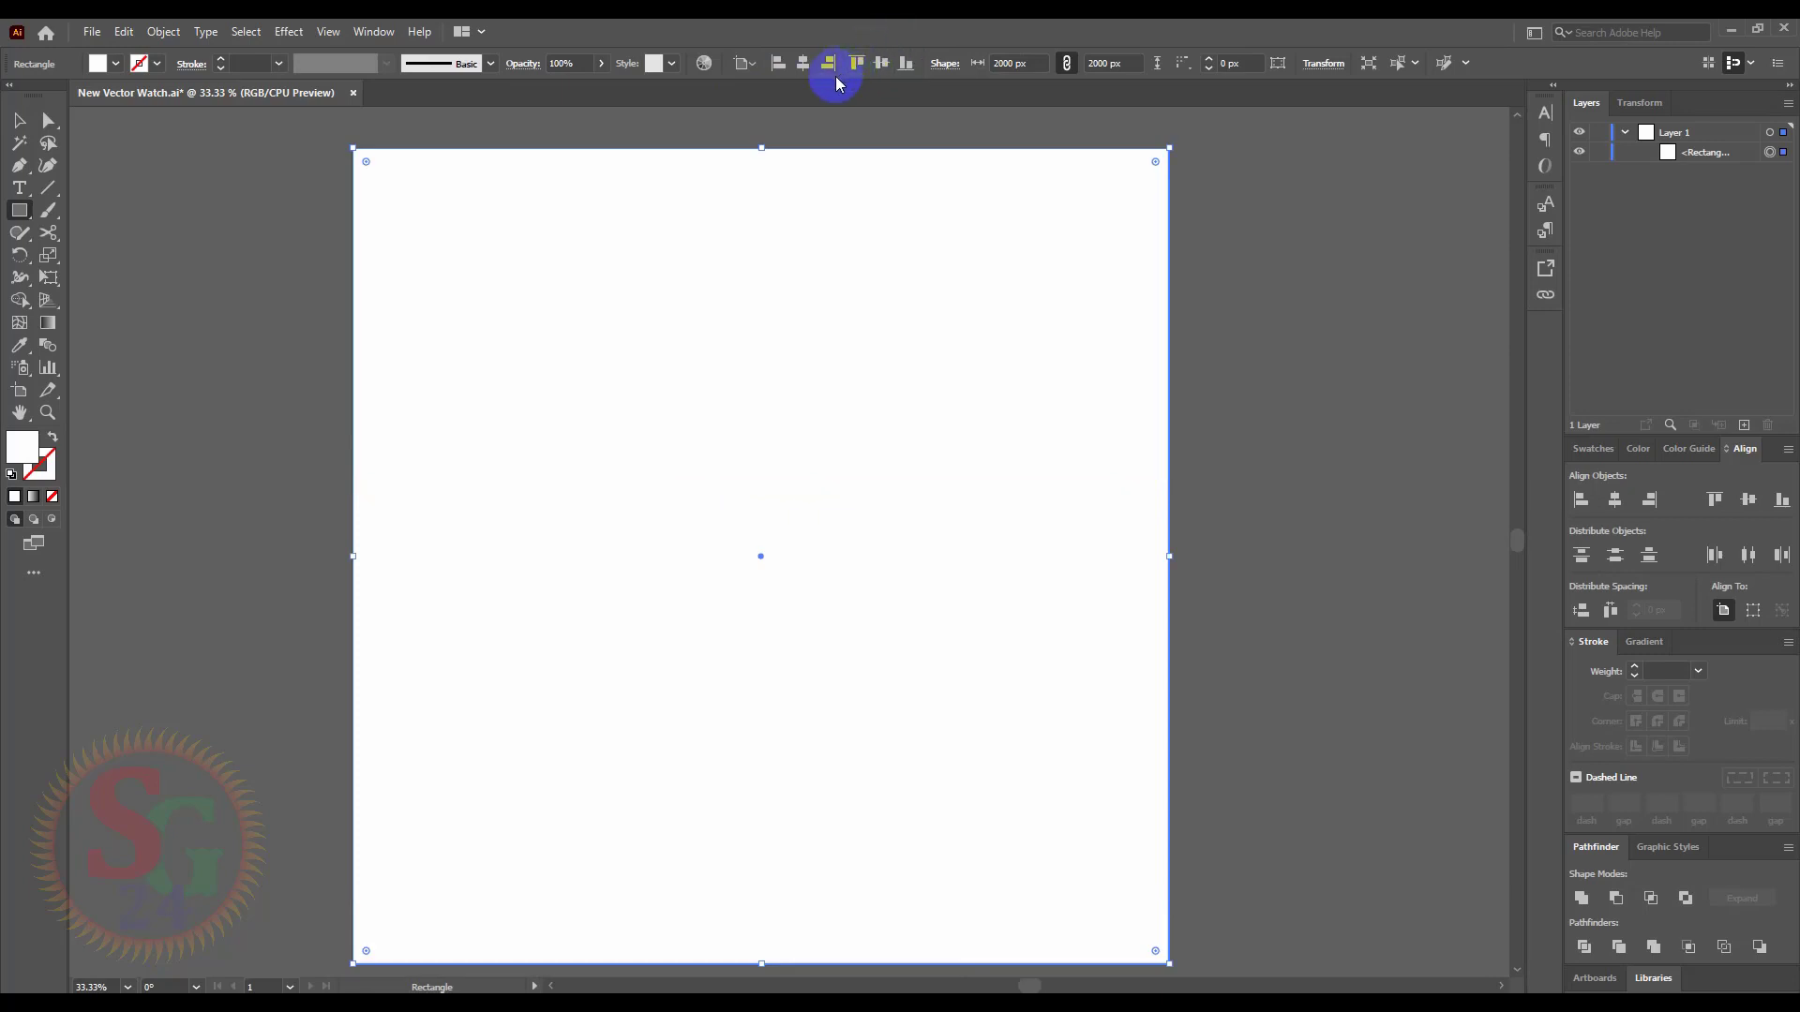
key("ctrl+2")
- Draw a circle about 168 px wide near the artboard's upper-left corner and fill it with the blue swirl pattern
key("l")
left_click_drag(399, 176, 456, 214)
key("shift+x")
left_click(113, 64)
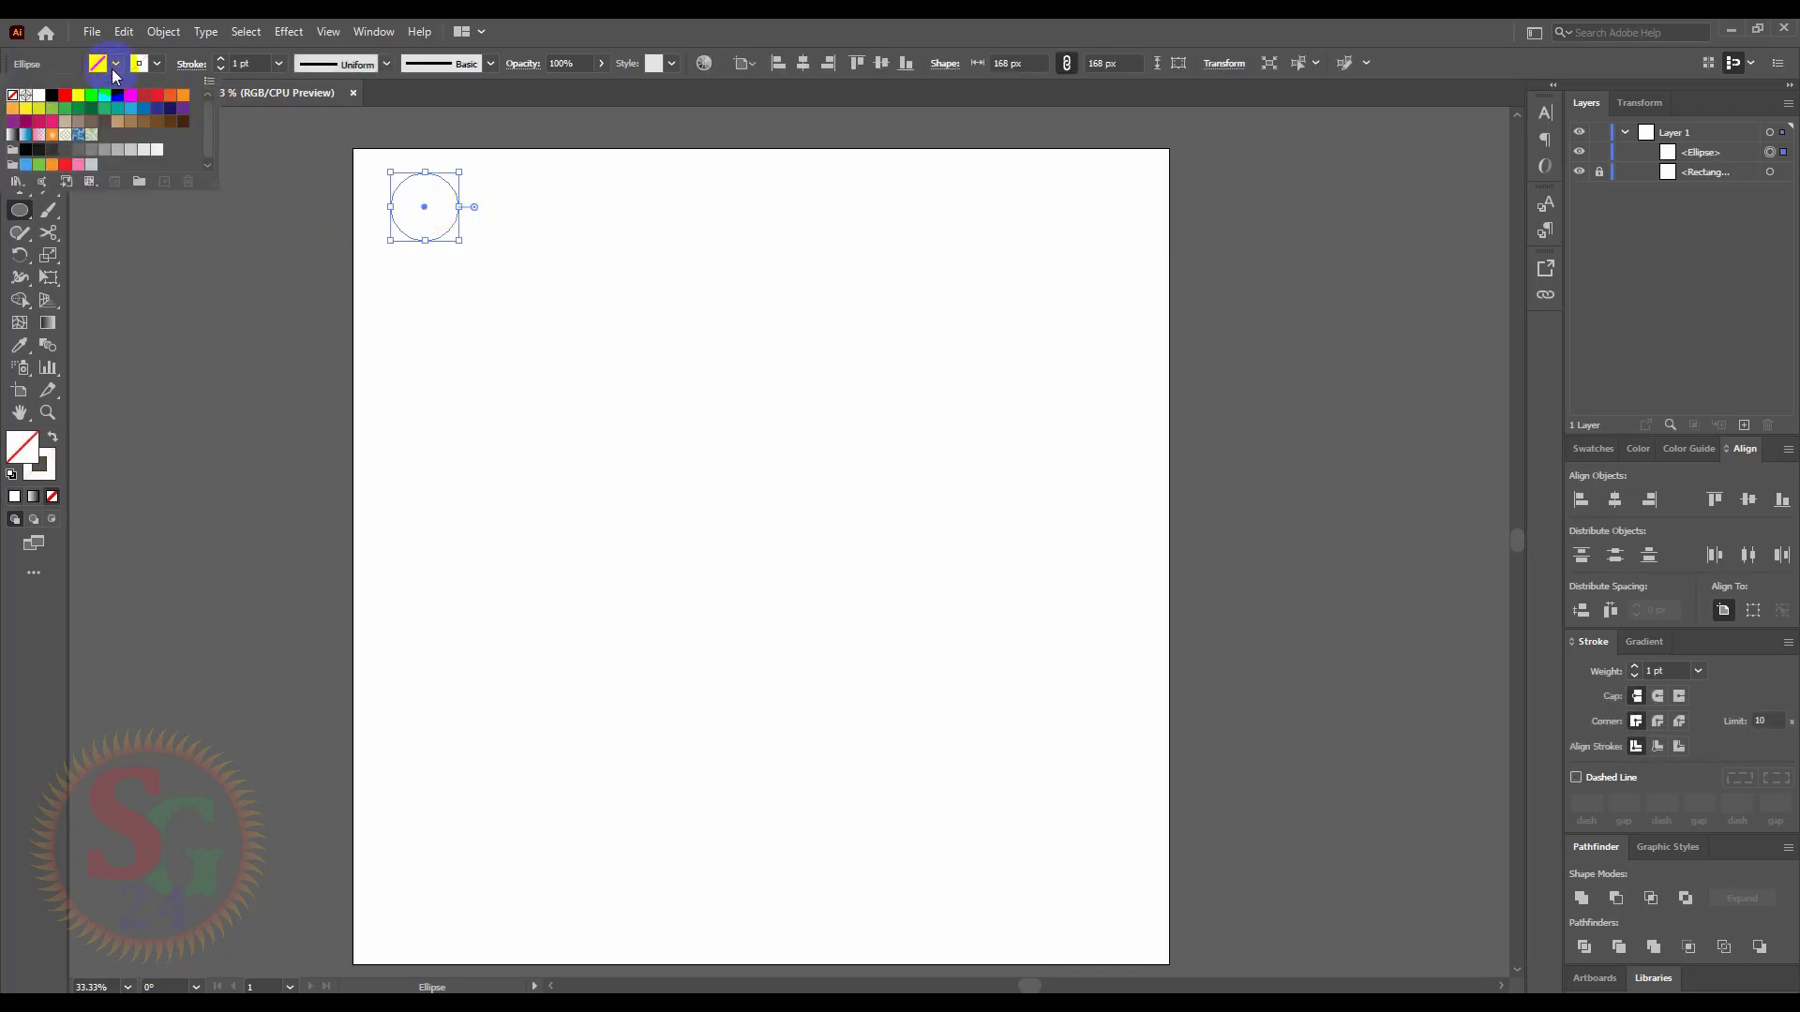
left_click(82, 136)
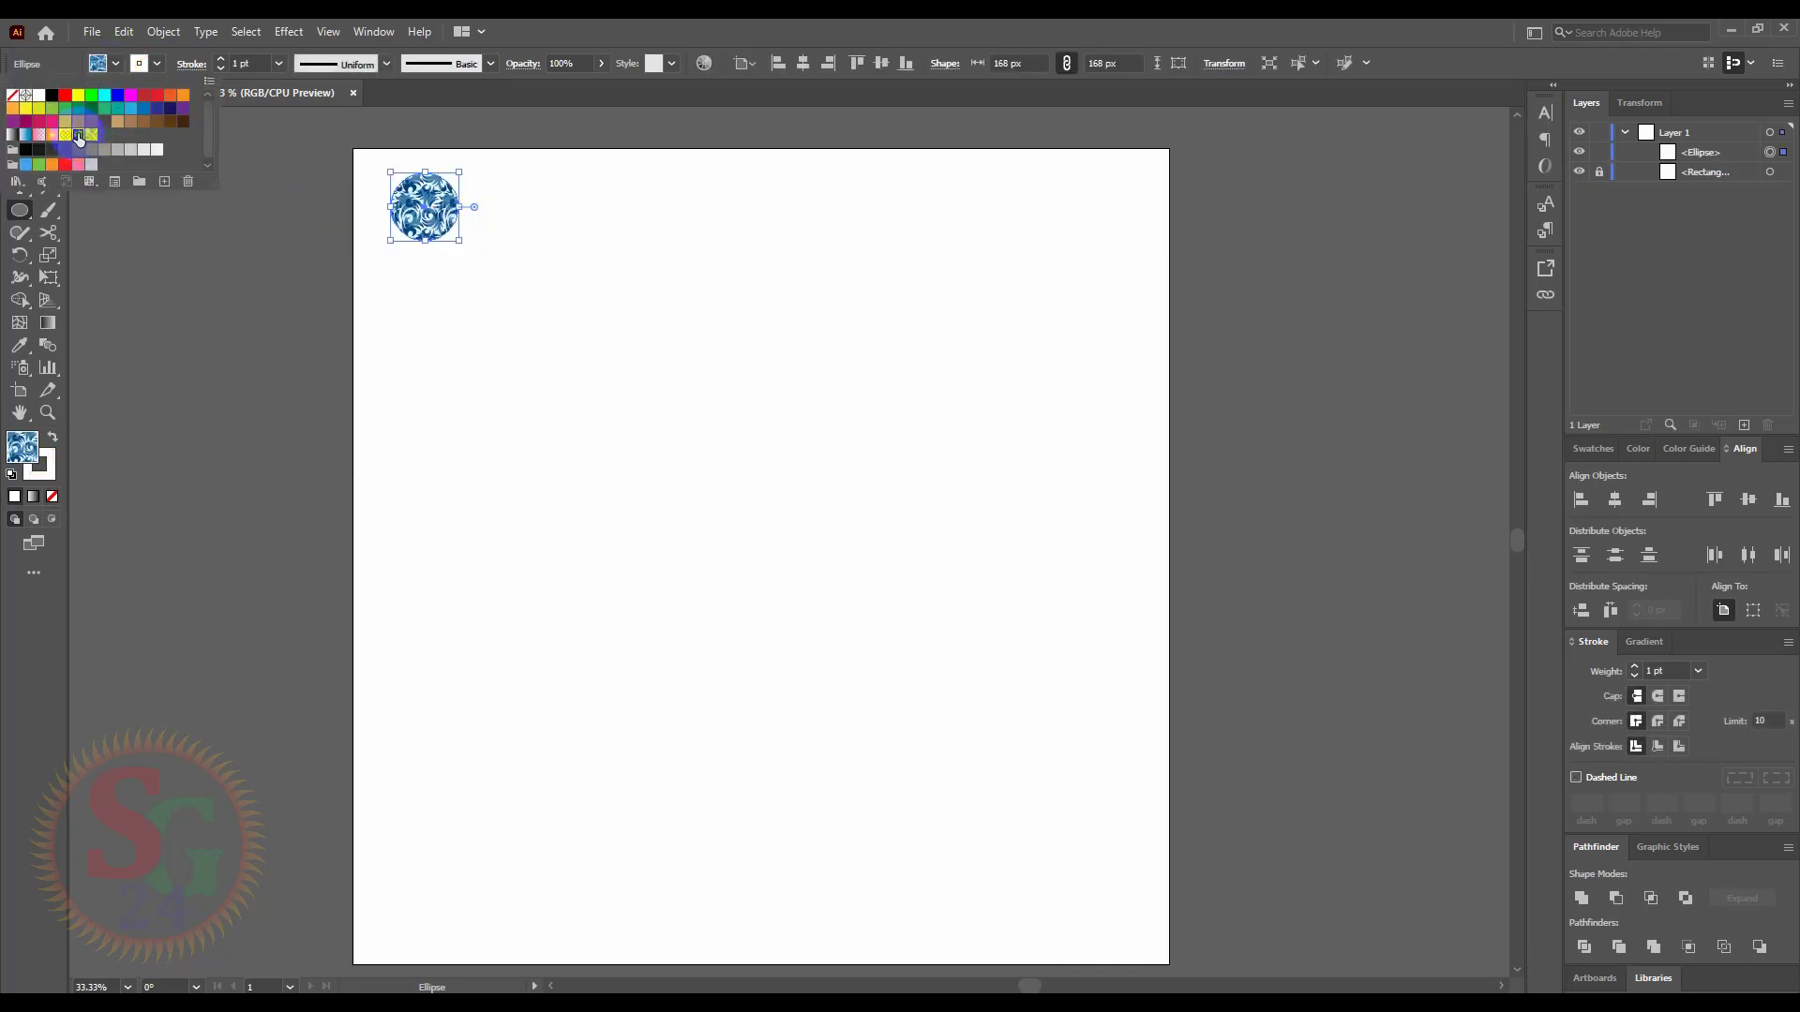
- Give the circle the blue pattern as its stroke, with no fill and a 9 pt stroke weight
left_click(59, 436)
left_click(53, 436)
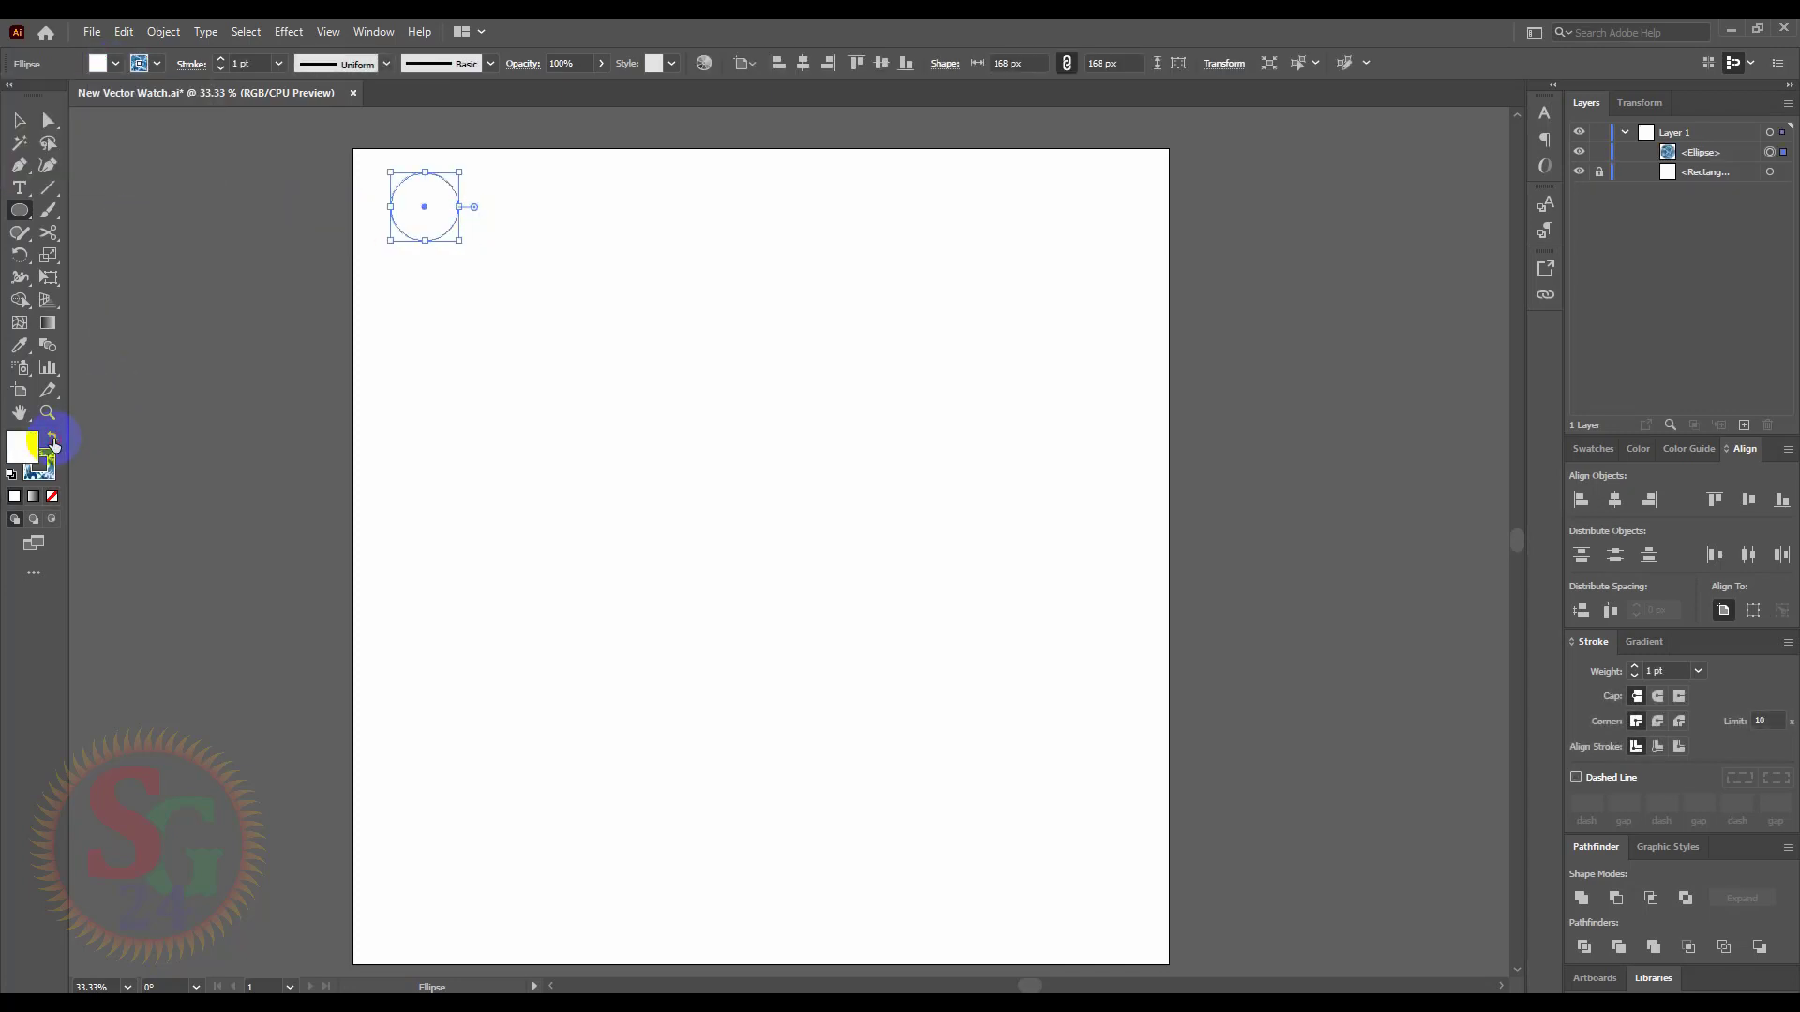
left_click(51, 497)
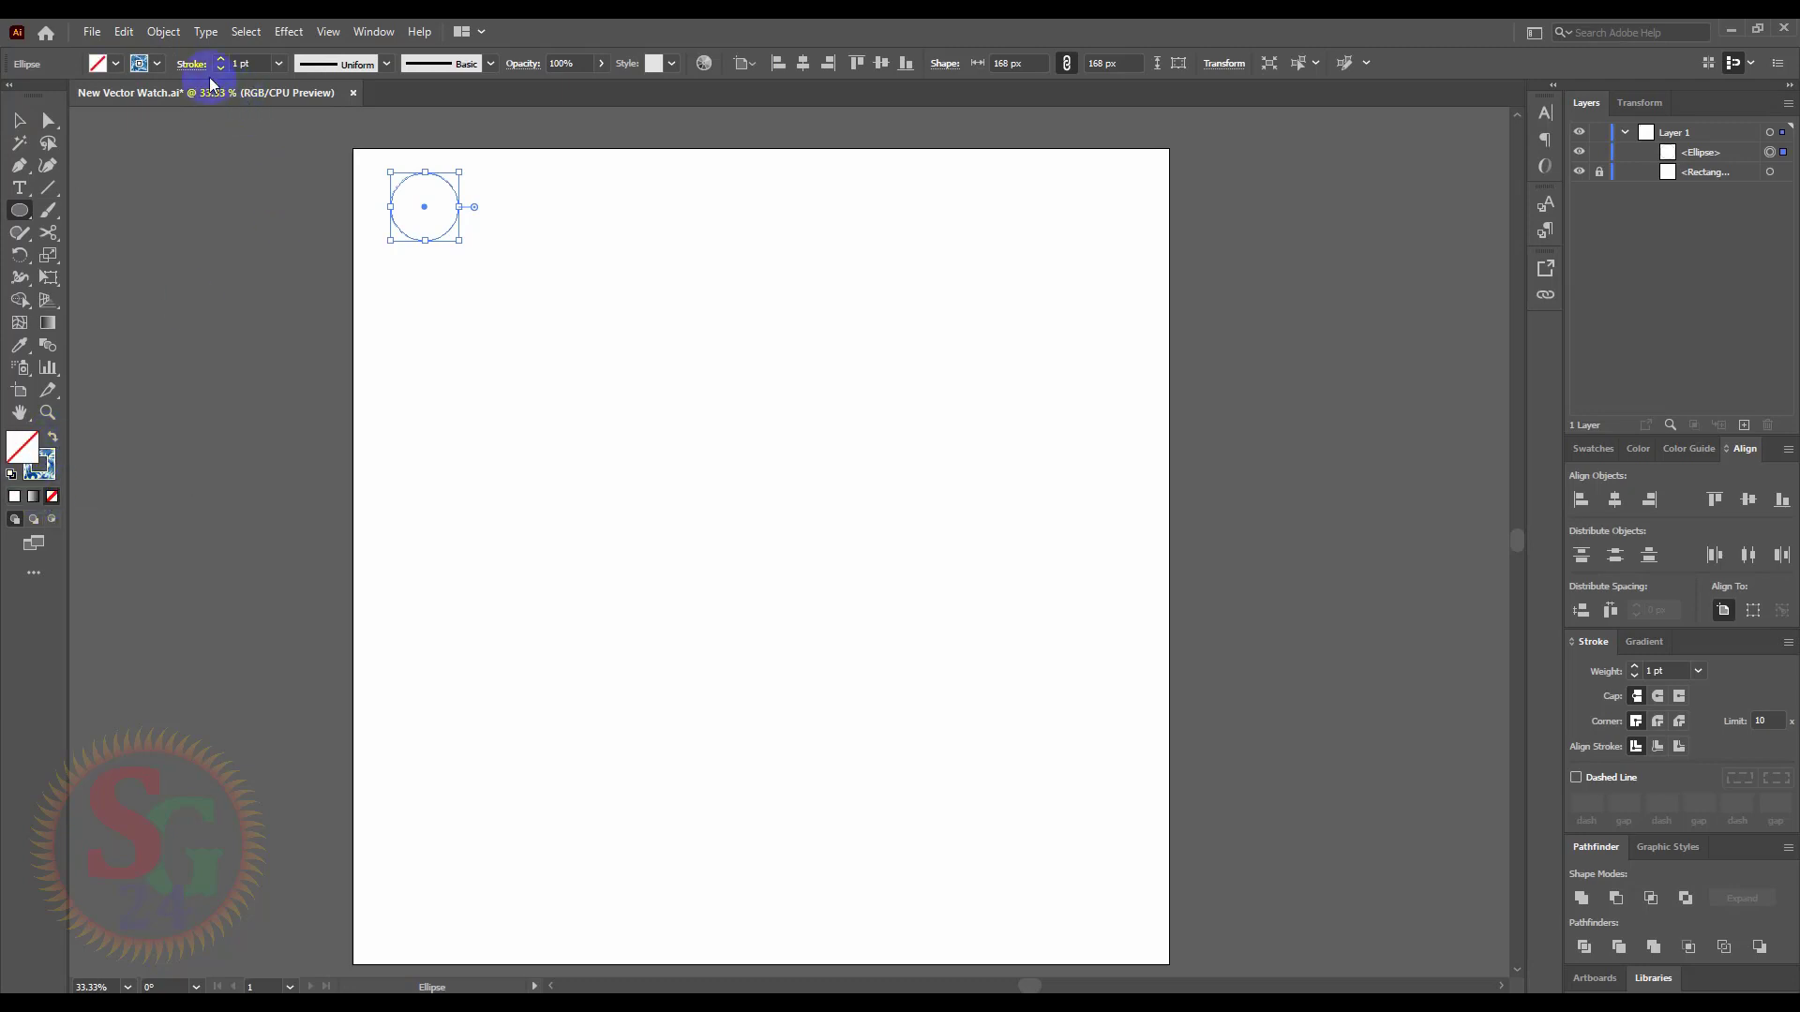
left_click(278, 63)
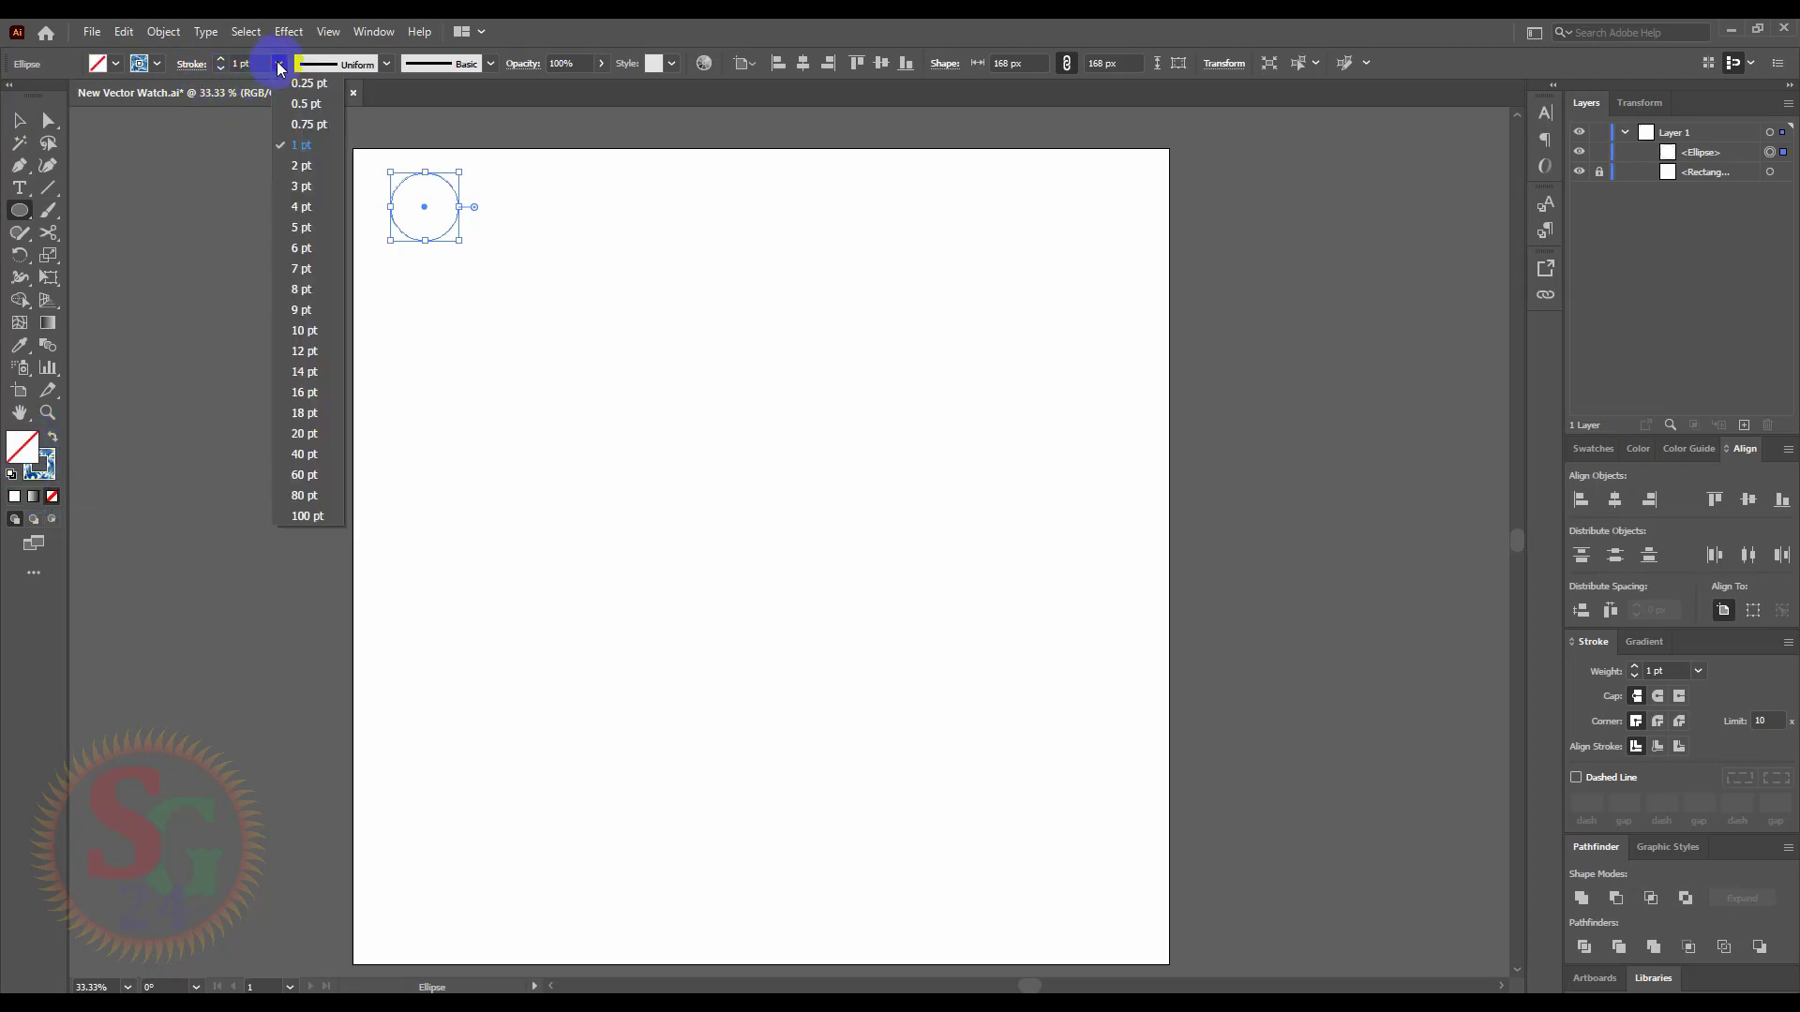
left_click(306, 311)
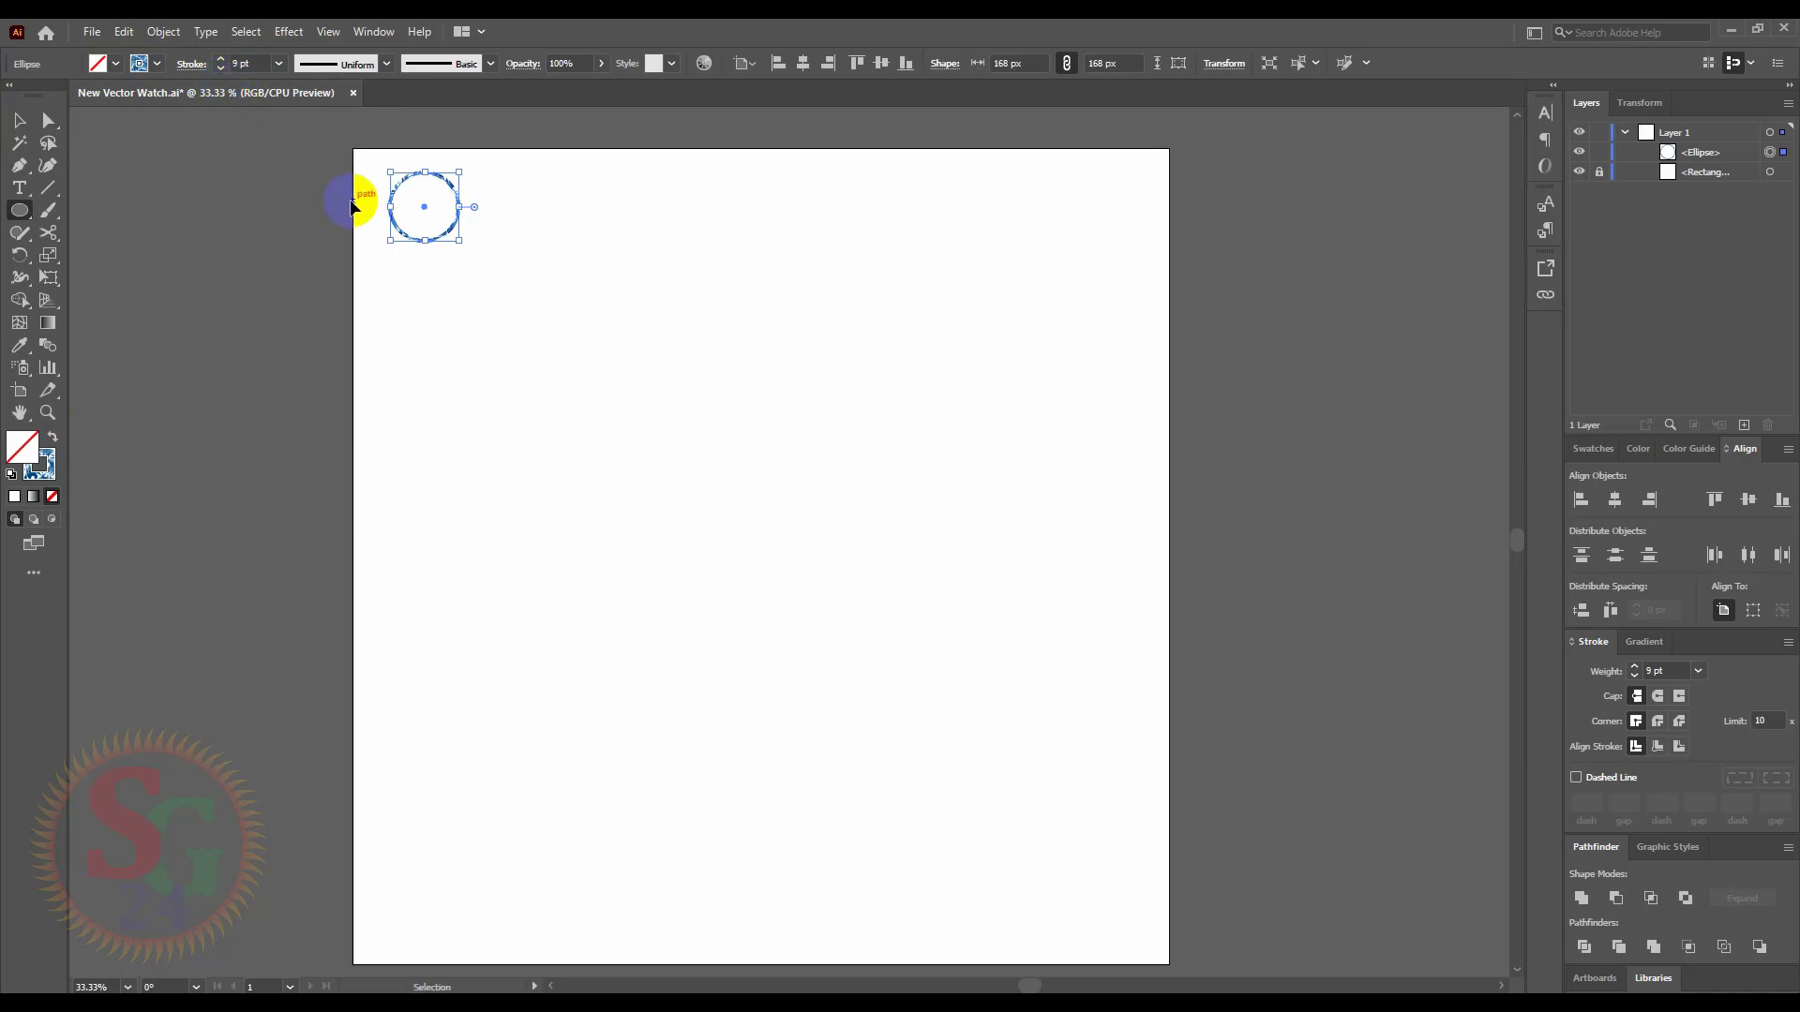
- Paste a copy of the ring in front and scale it down about its centre to about 129 px
key("ctrl+c")
key("ctrl+f")
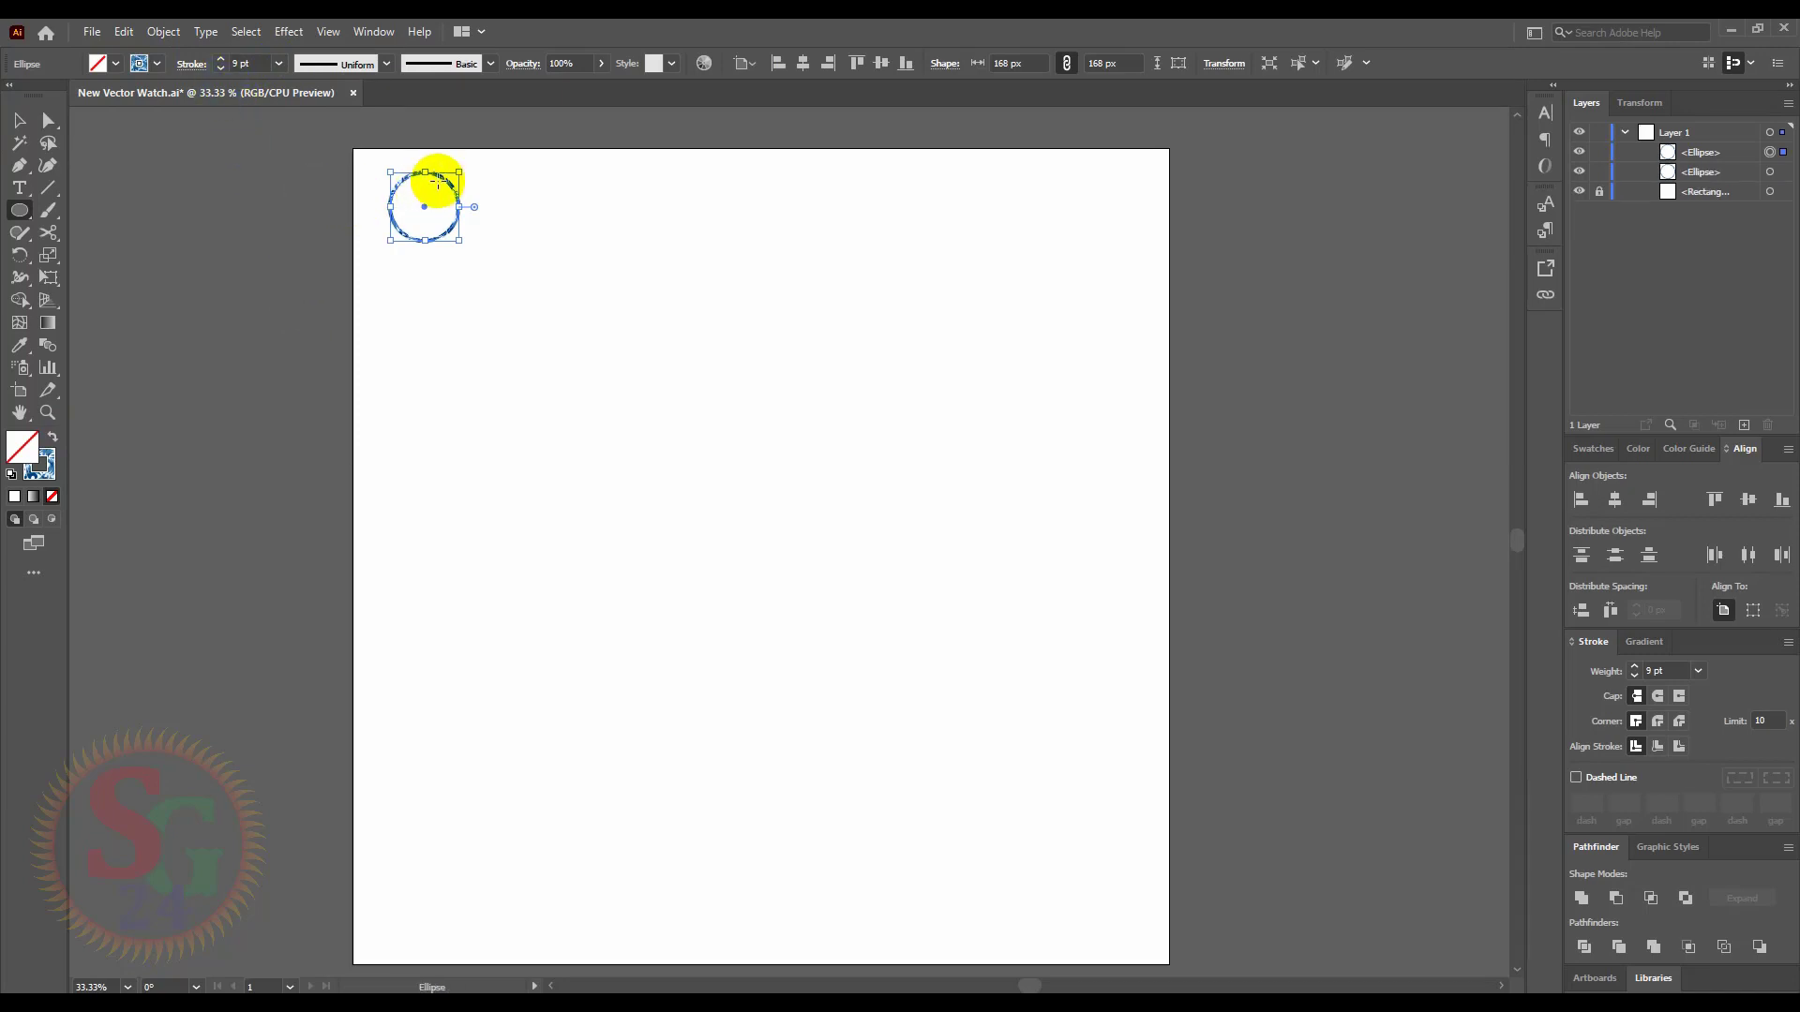
scroll(439, 200, "up", 5)
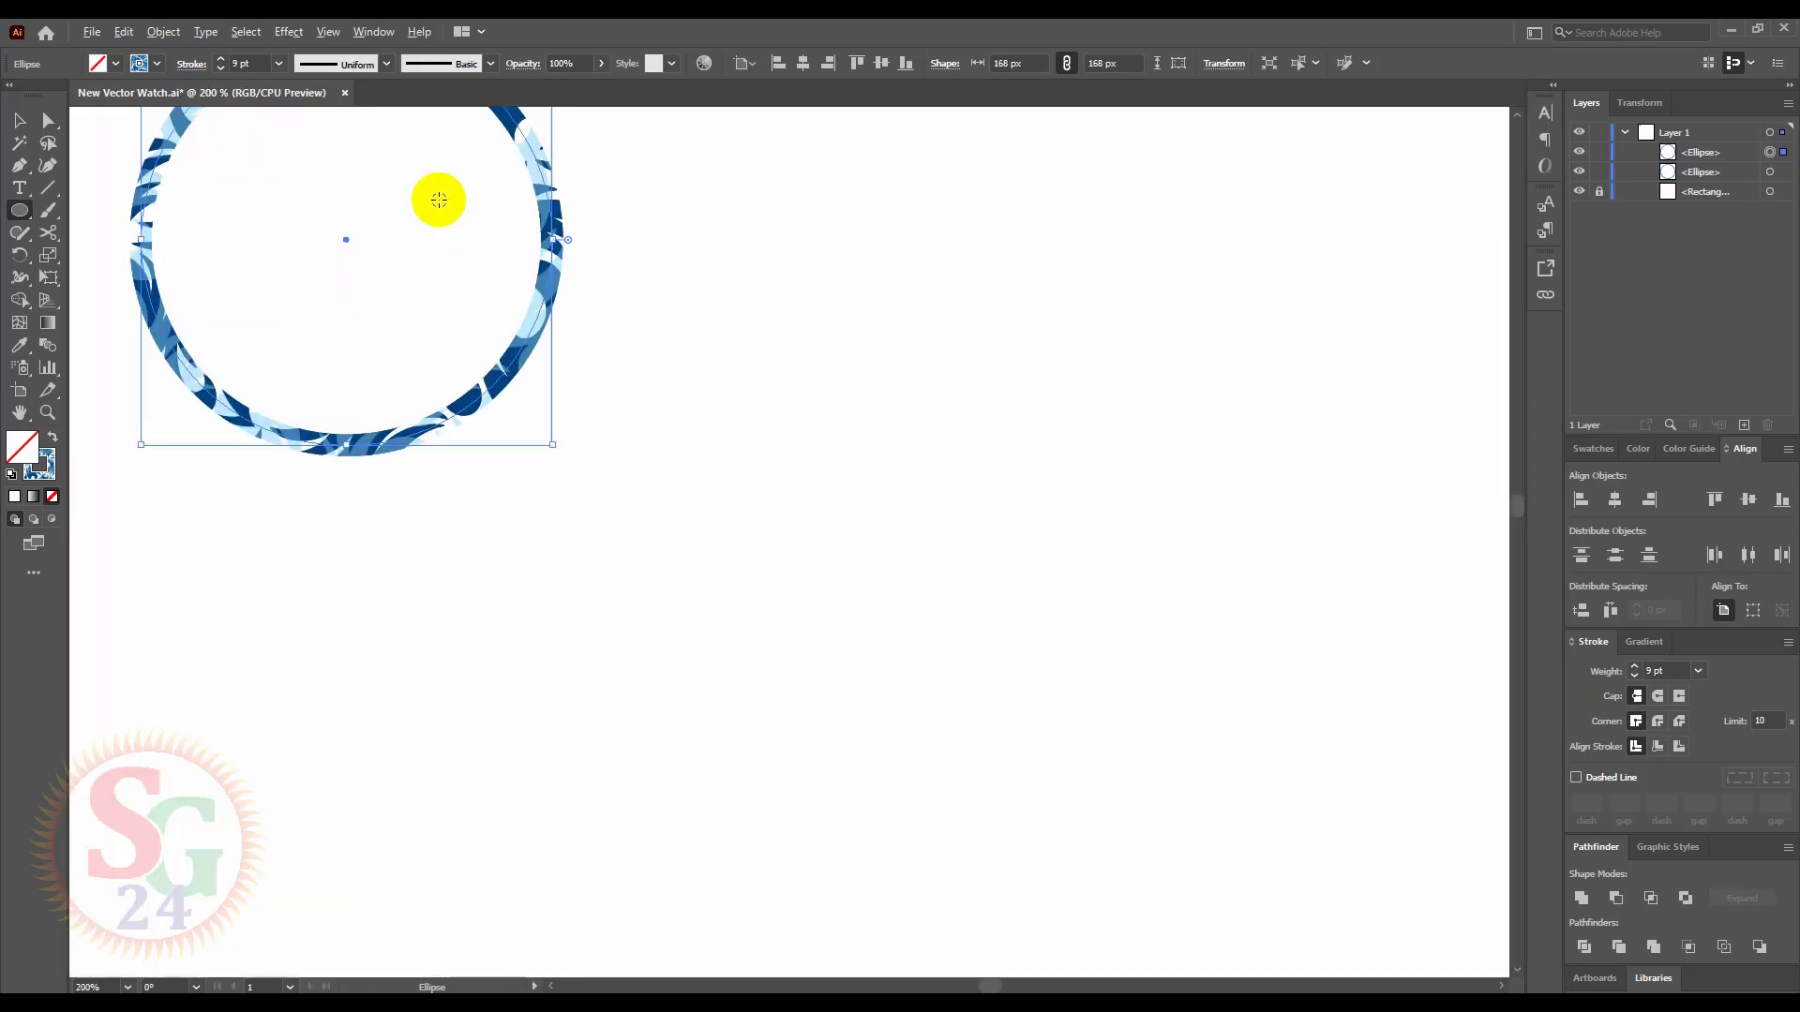
left_click_drag(441, 229, 474, 455)
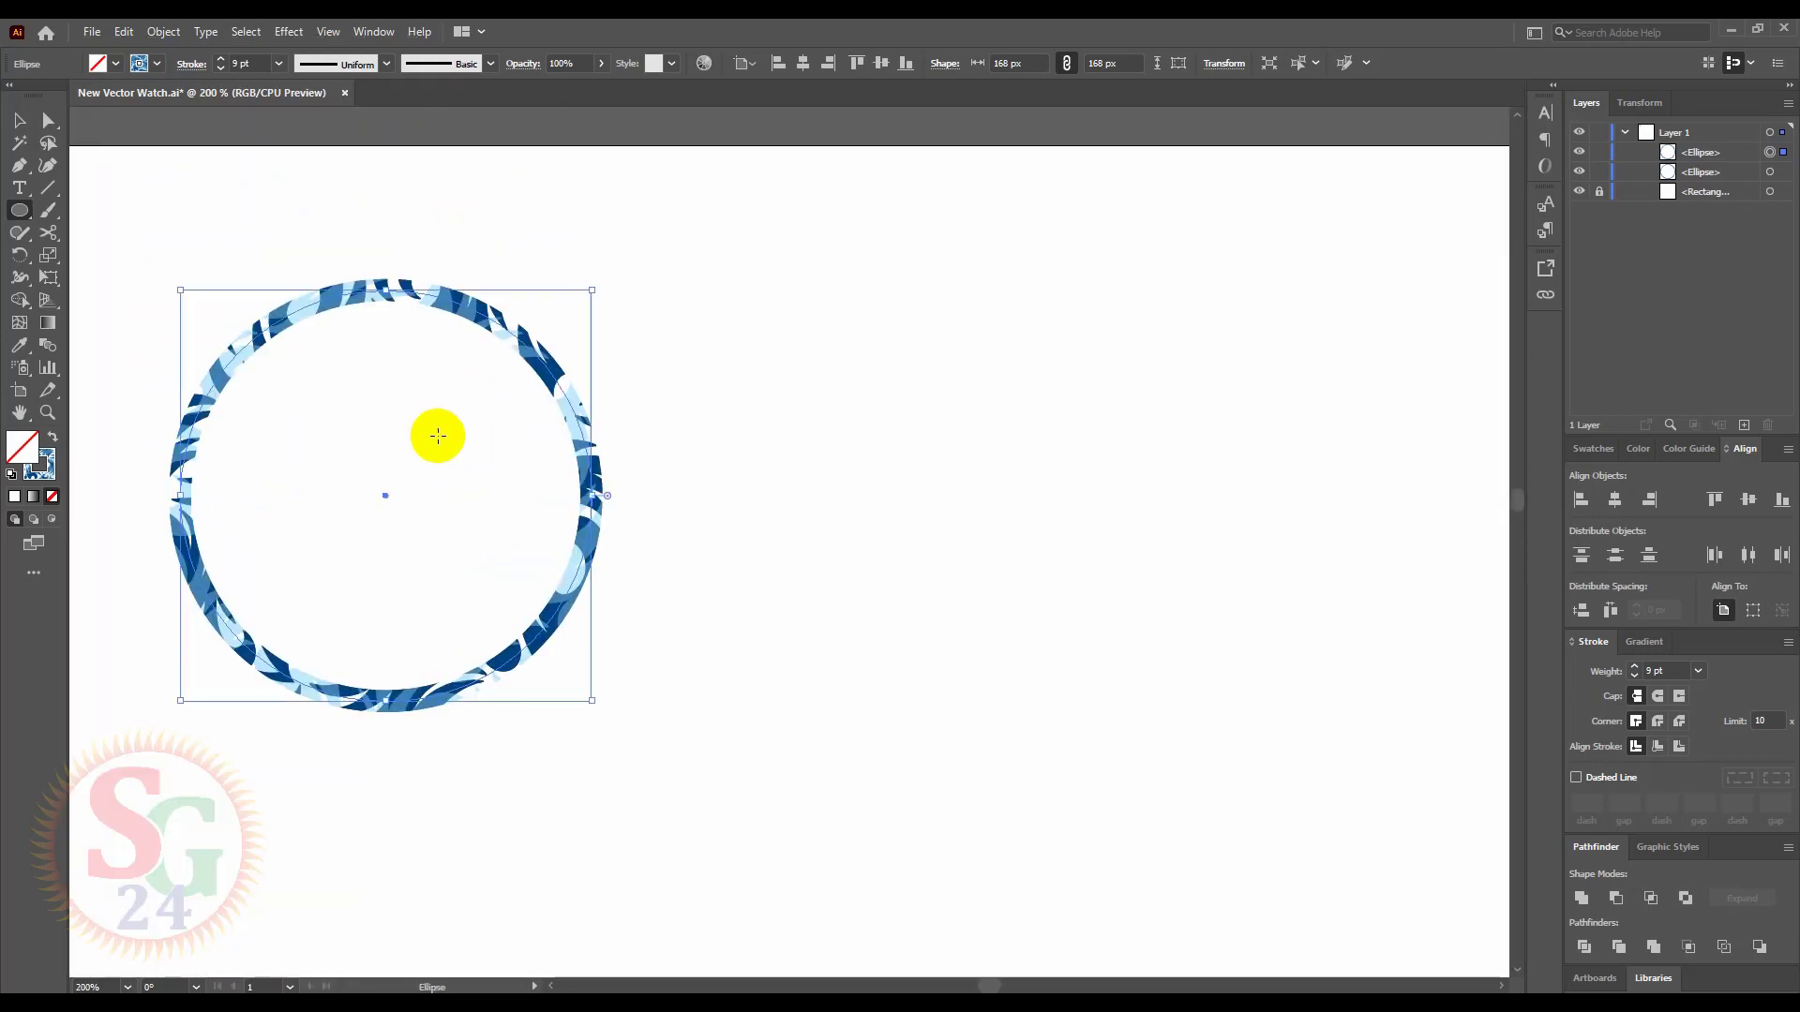
mouse_move(385, 495)
left_mouse_down()
mouse_move(209, 318)
mouse_move(228, 332)
left_mouse_up()
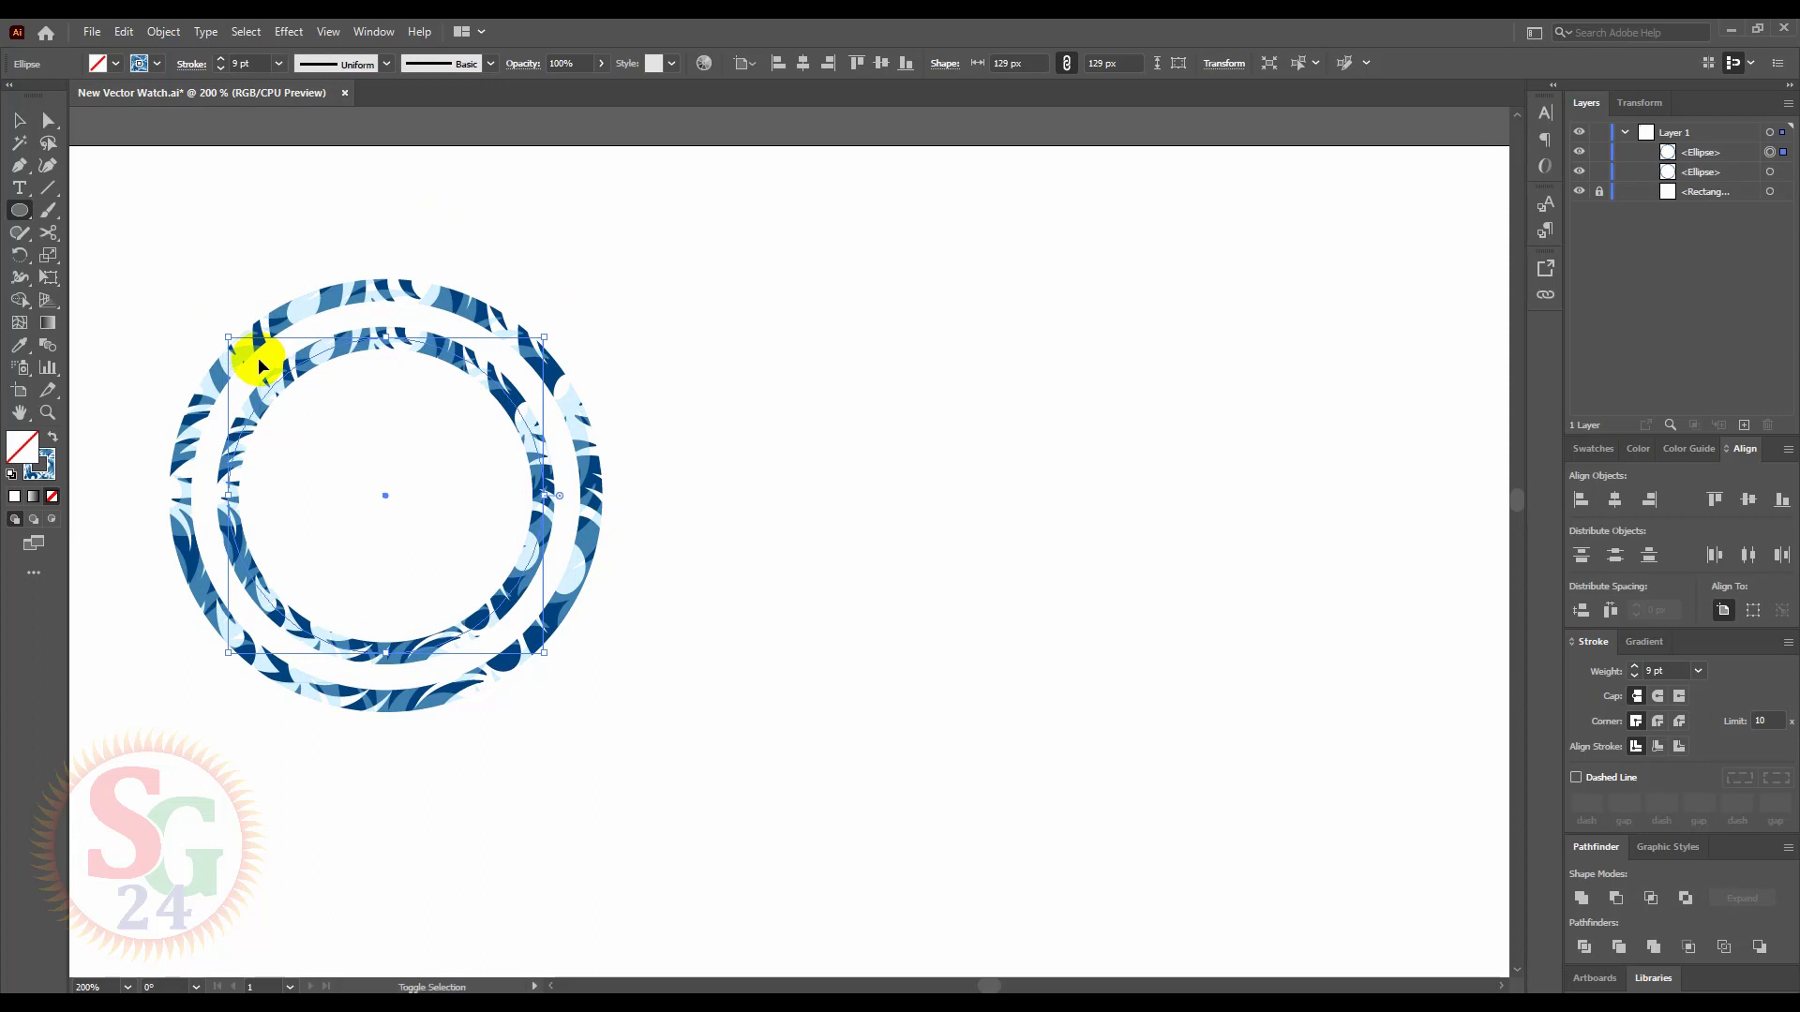
- Copy the inner ring in place, scale the copy to about 95 px about its centre, and swap its fill and stroke
key("ctrl+c")
key("ctrl+f")
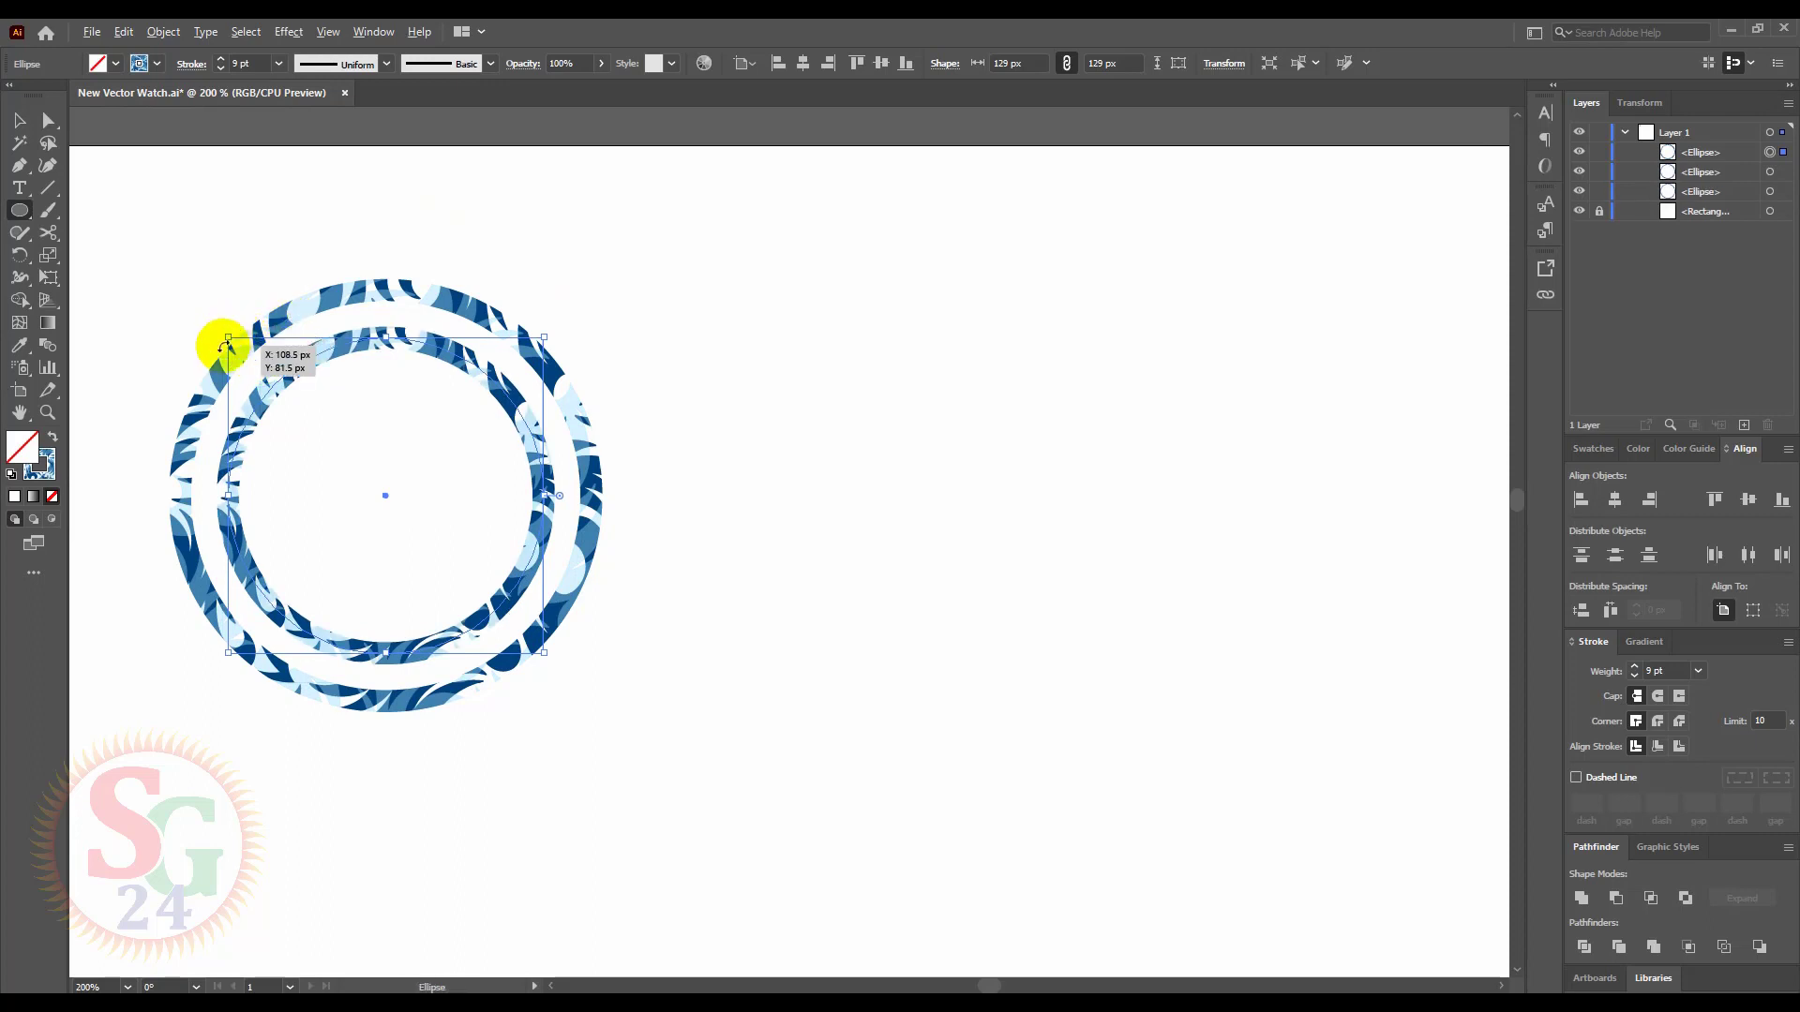
mouse_move(229, 338)
left_mouse_down()
mouse_move(272, 397)
mouse_move(230, 378)
left_mouse_up()
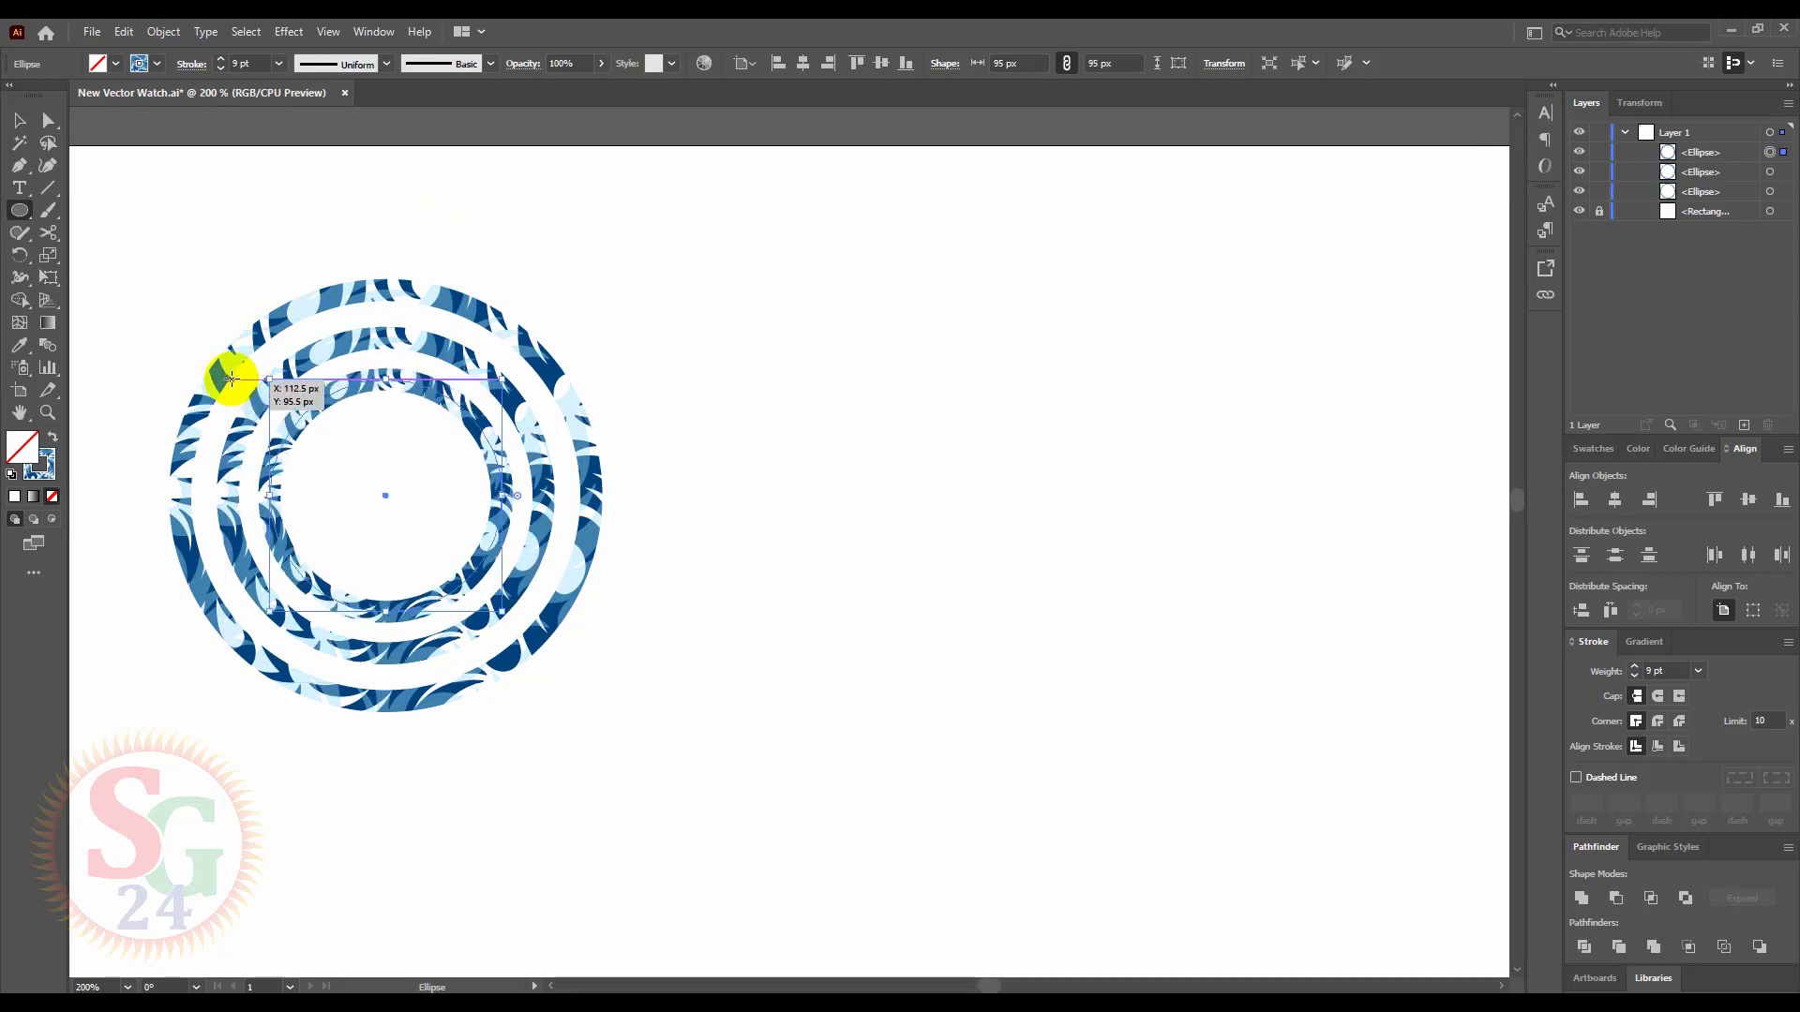
key("shift+x")
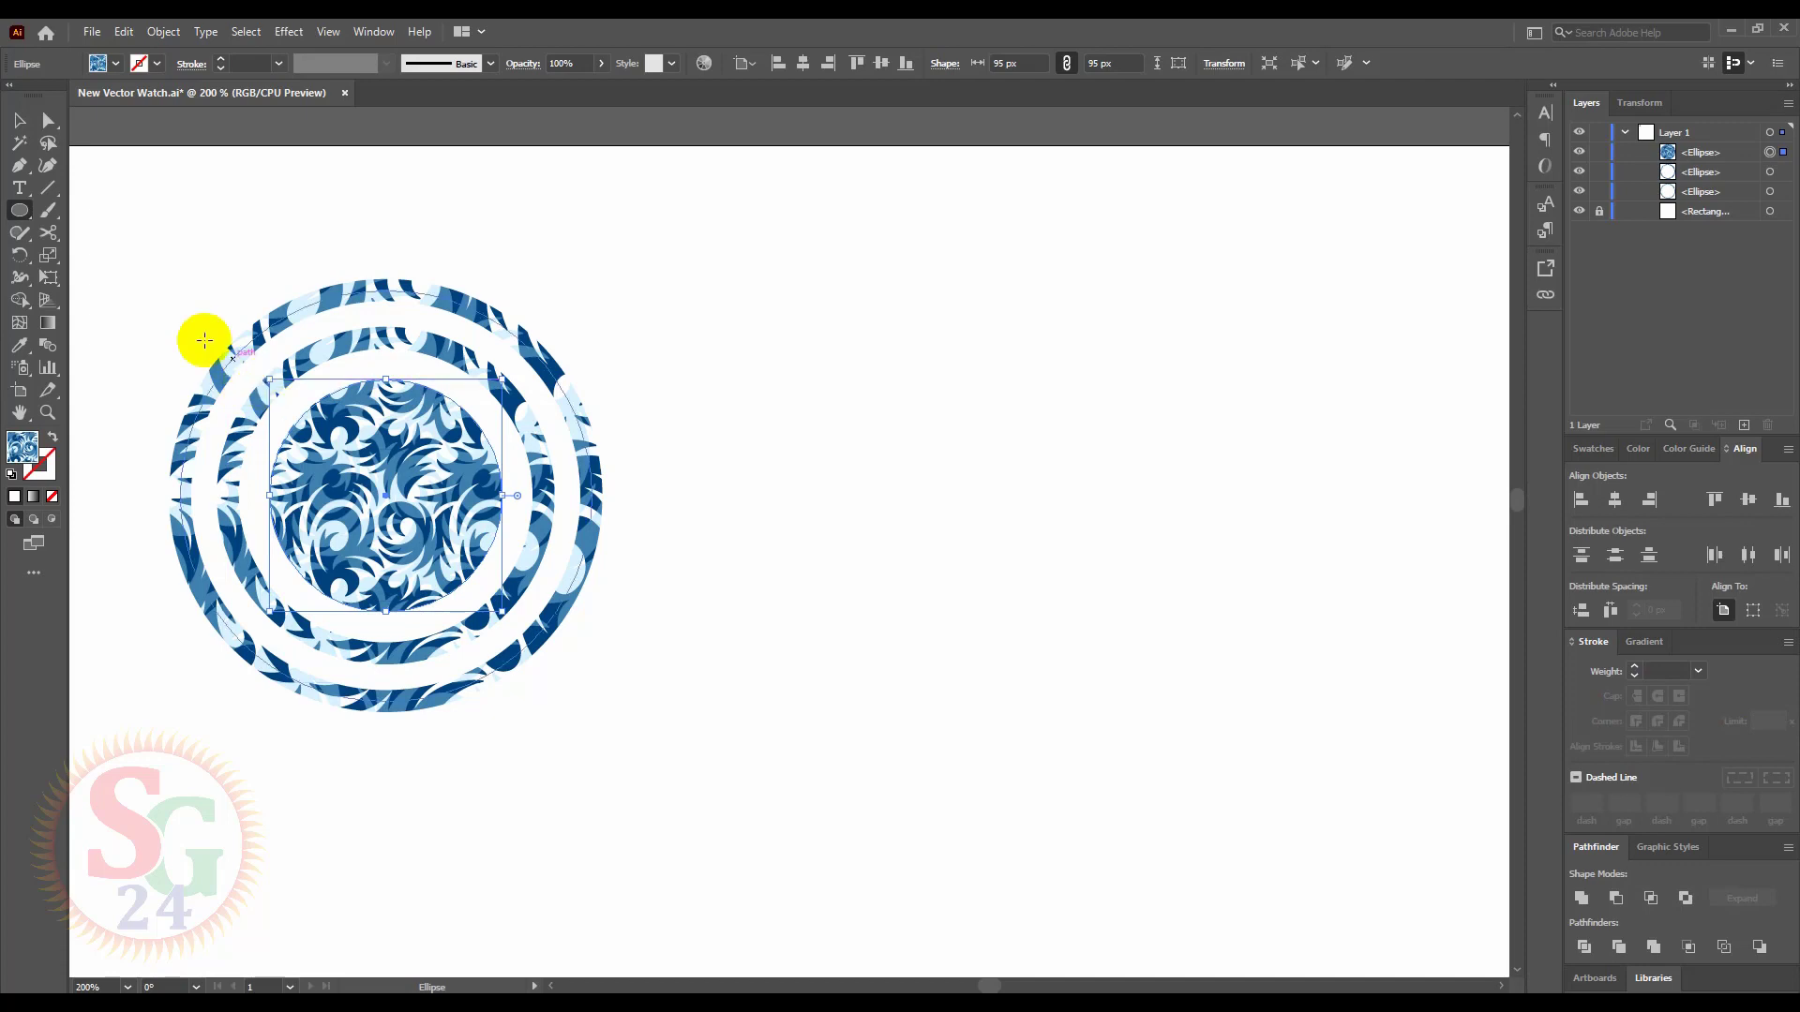
- Select the three circles and align their centres horizontally and vertically
left_click(20, 120)
left_click_drag(553, 267, 384, 677)
left_click(804, 66)
left_click(878, 67)
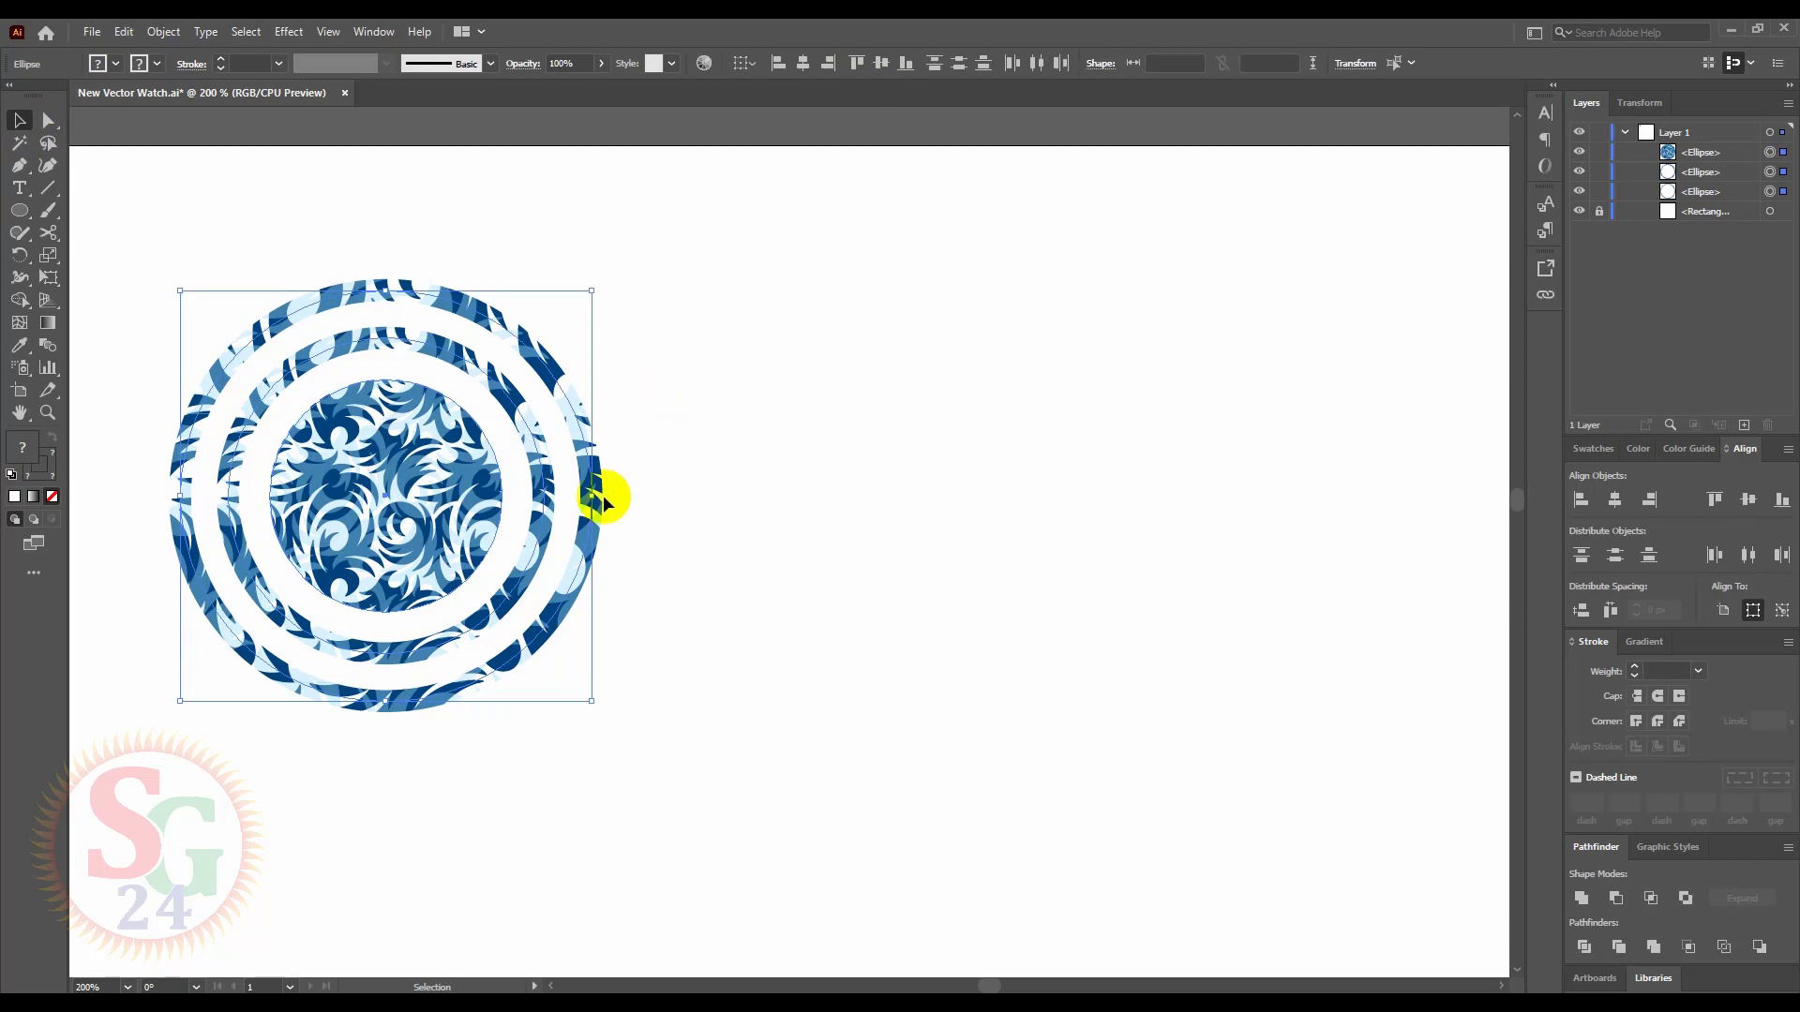
- Draw a vertical line about 181 px long along the outer ring's right edge
left_click(51, 194)
left_click_drag(592, 277, 590, 719)
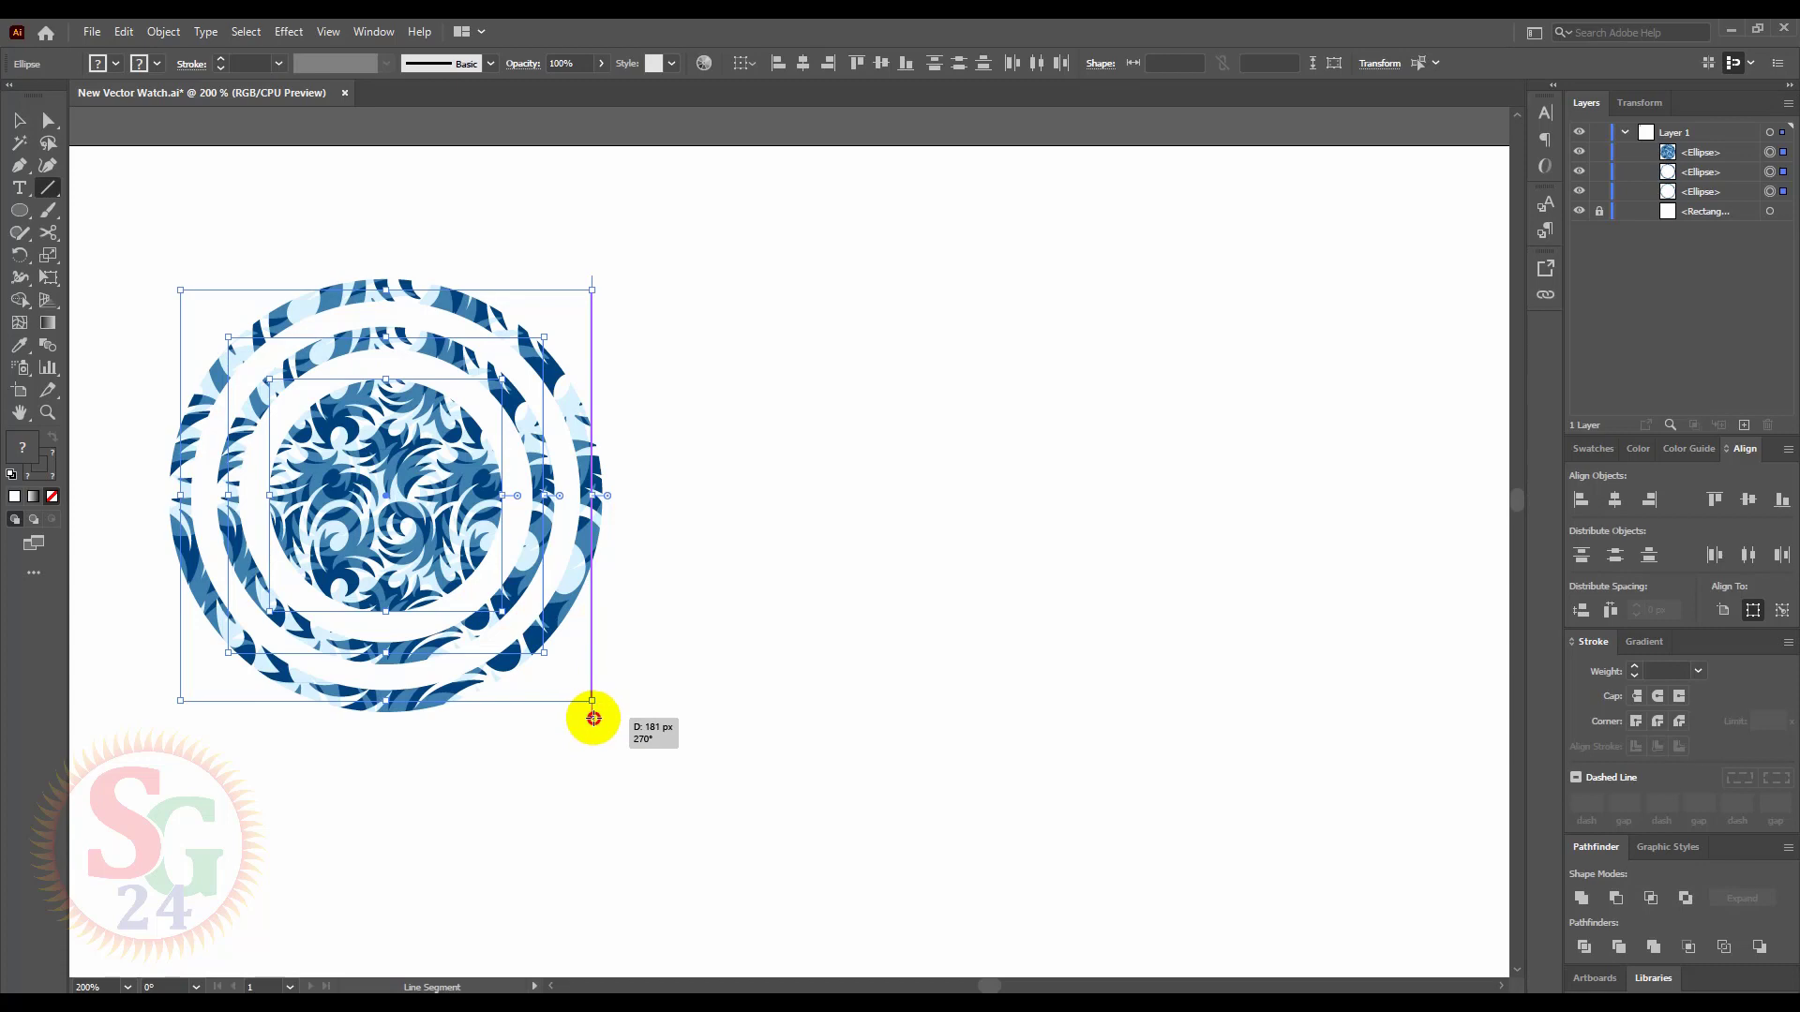
left_click_drag(593, 719, 594, 717)
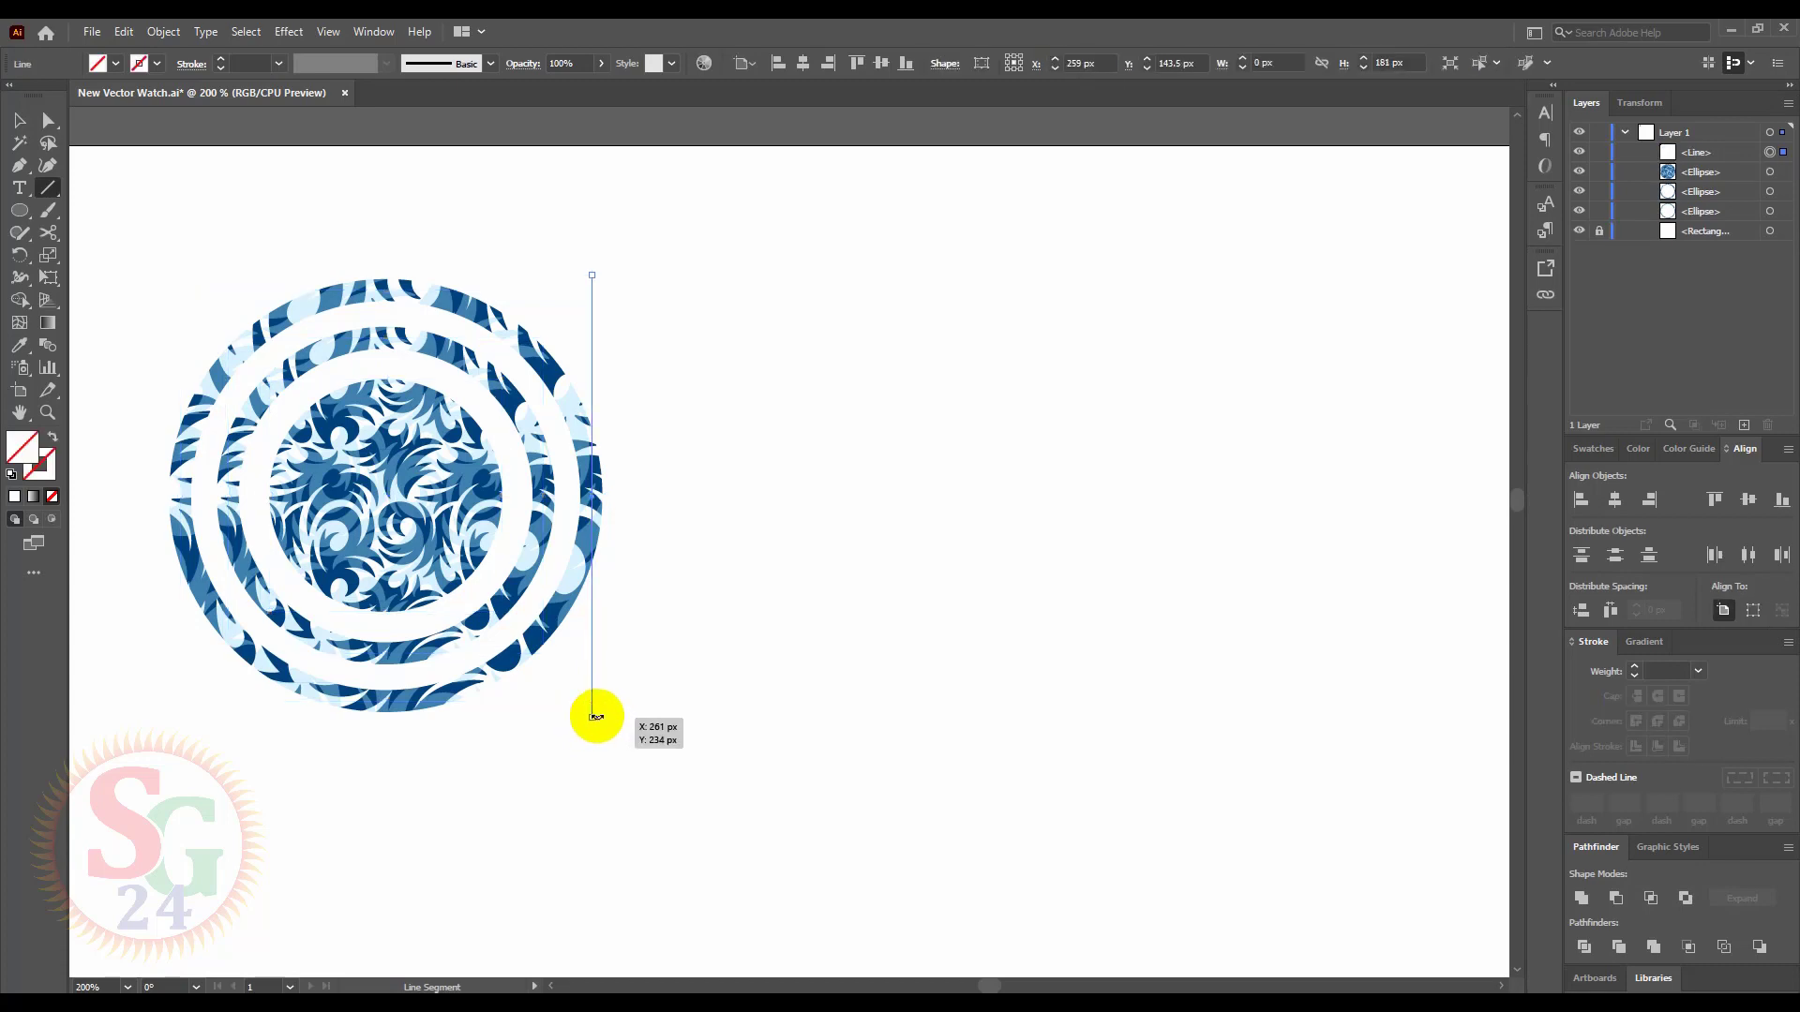
- Apply the blue swirl pattern to the vertical line's stroke, with no fill and a 9 pt weight
left_click(116, 63)
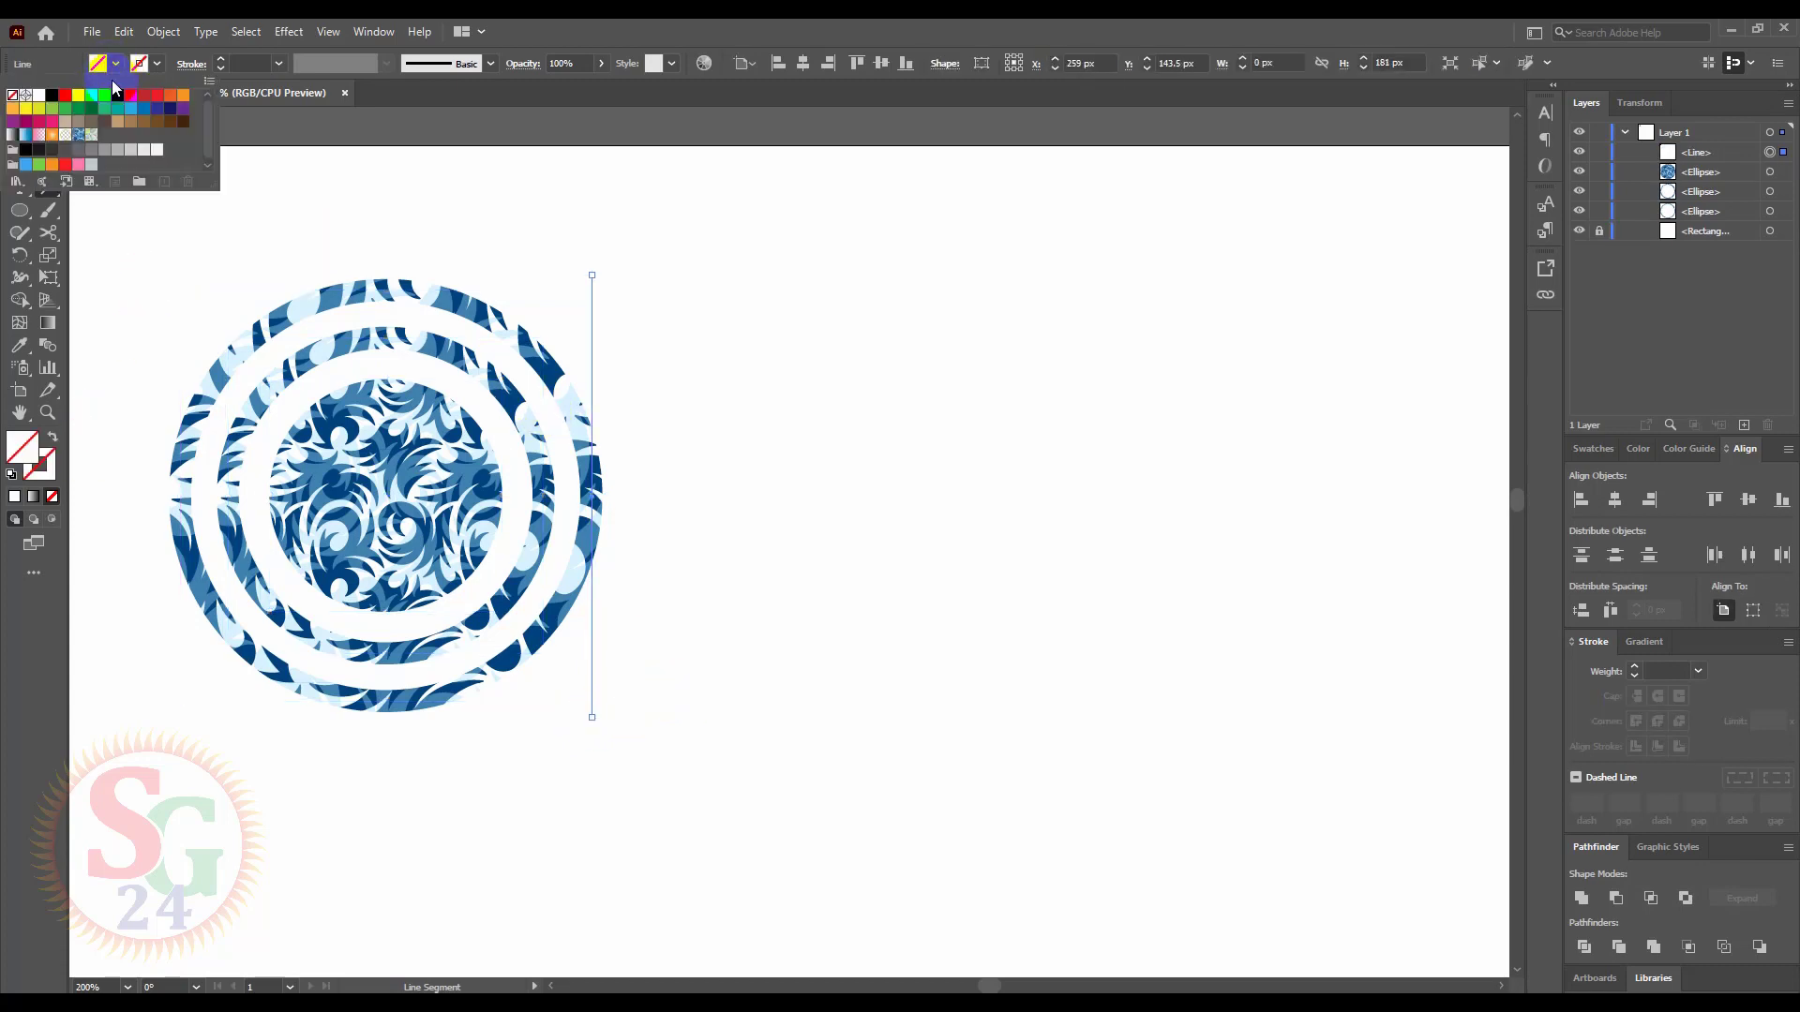
left_click(79, 135)
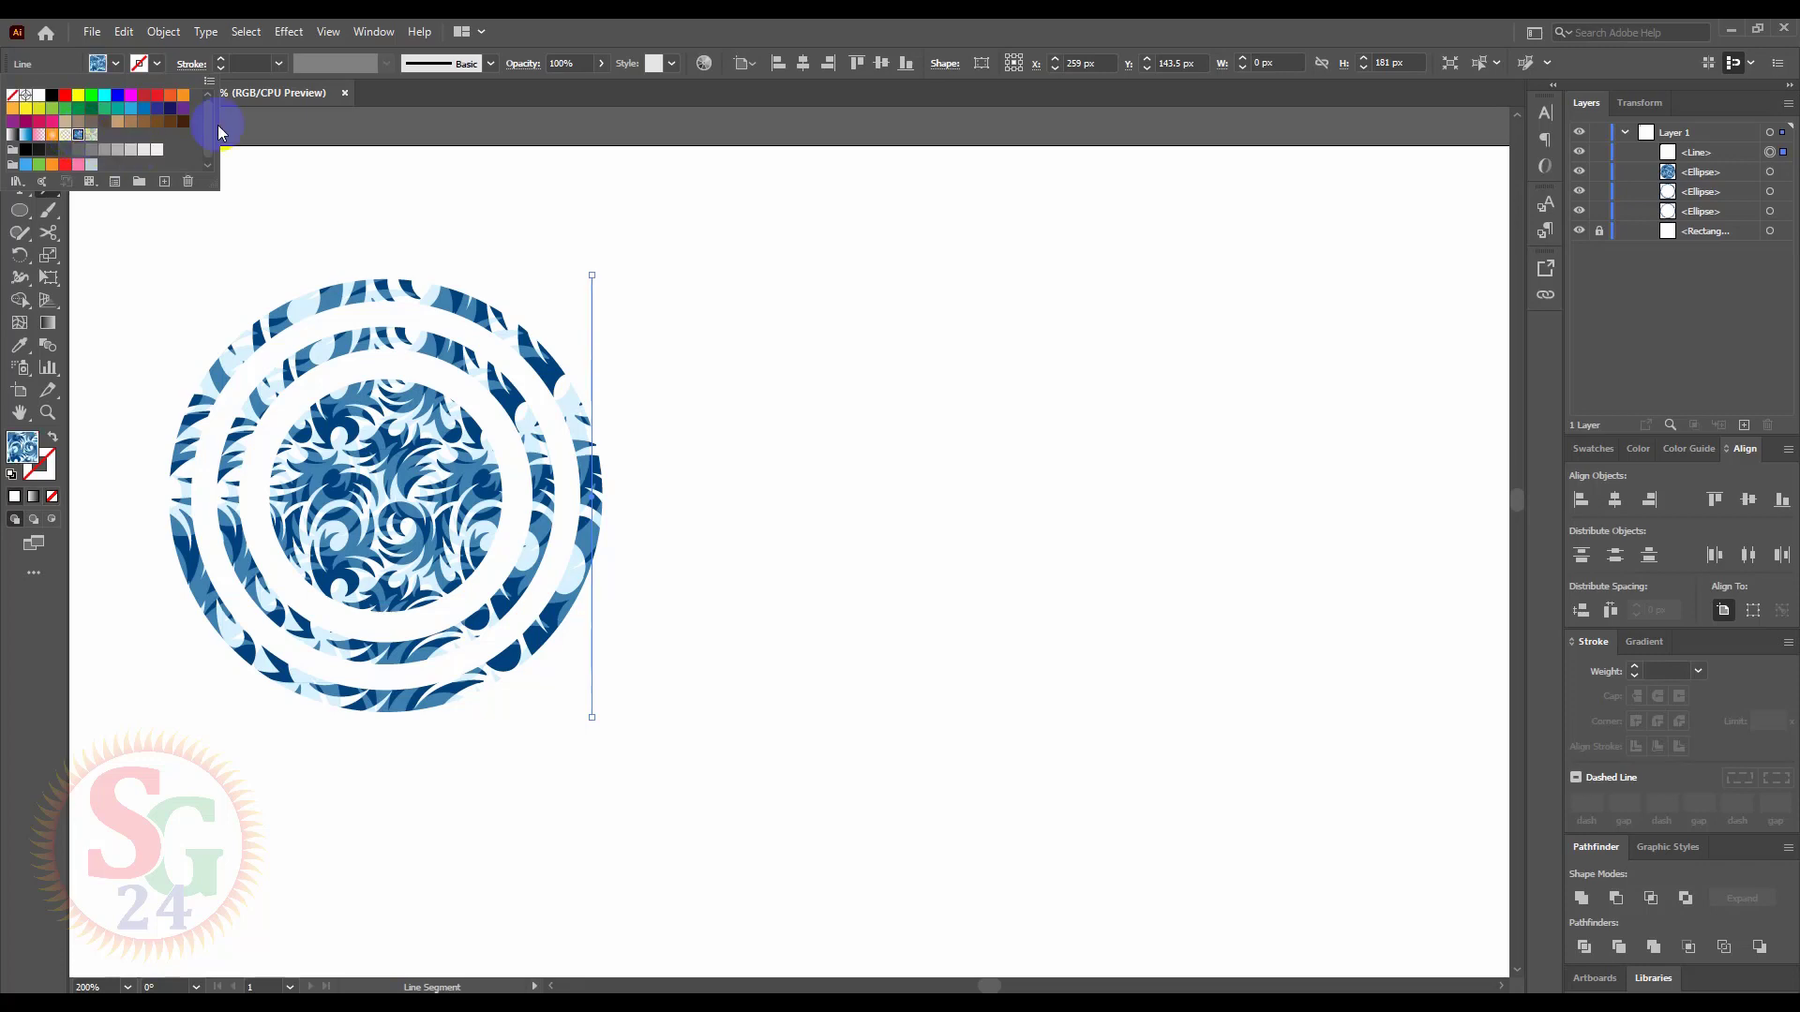
left_click(56, 441)
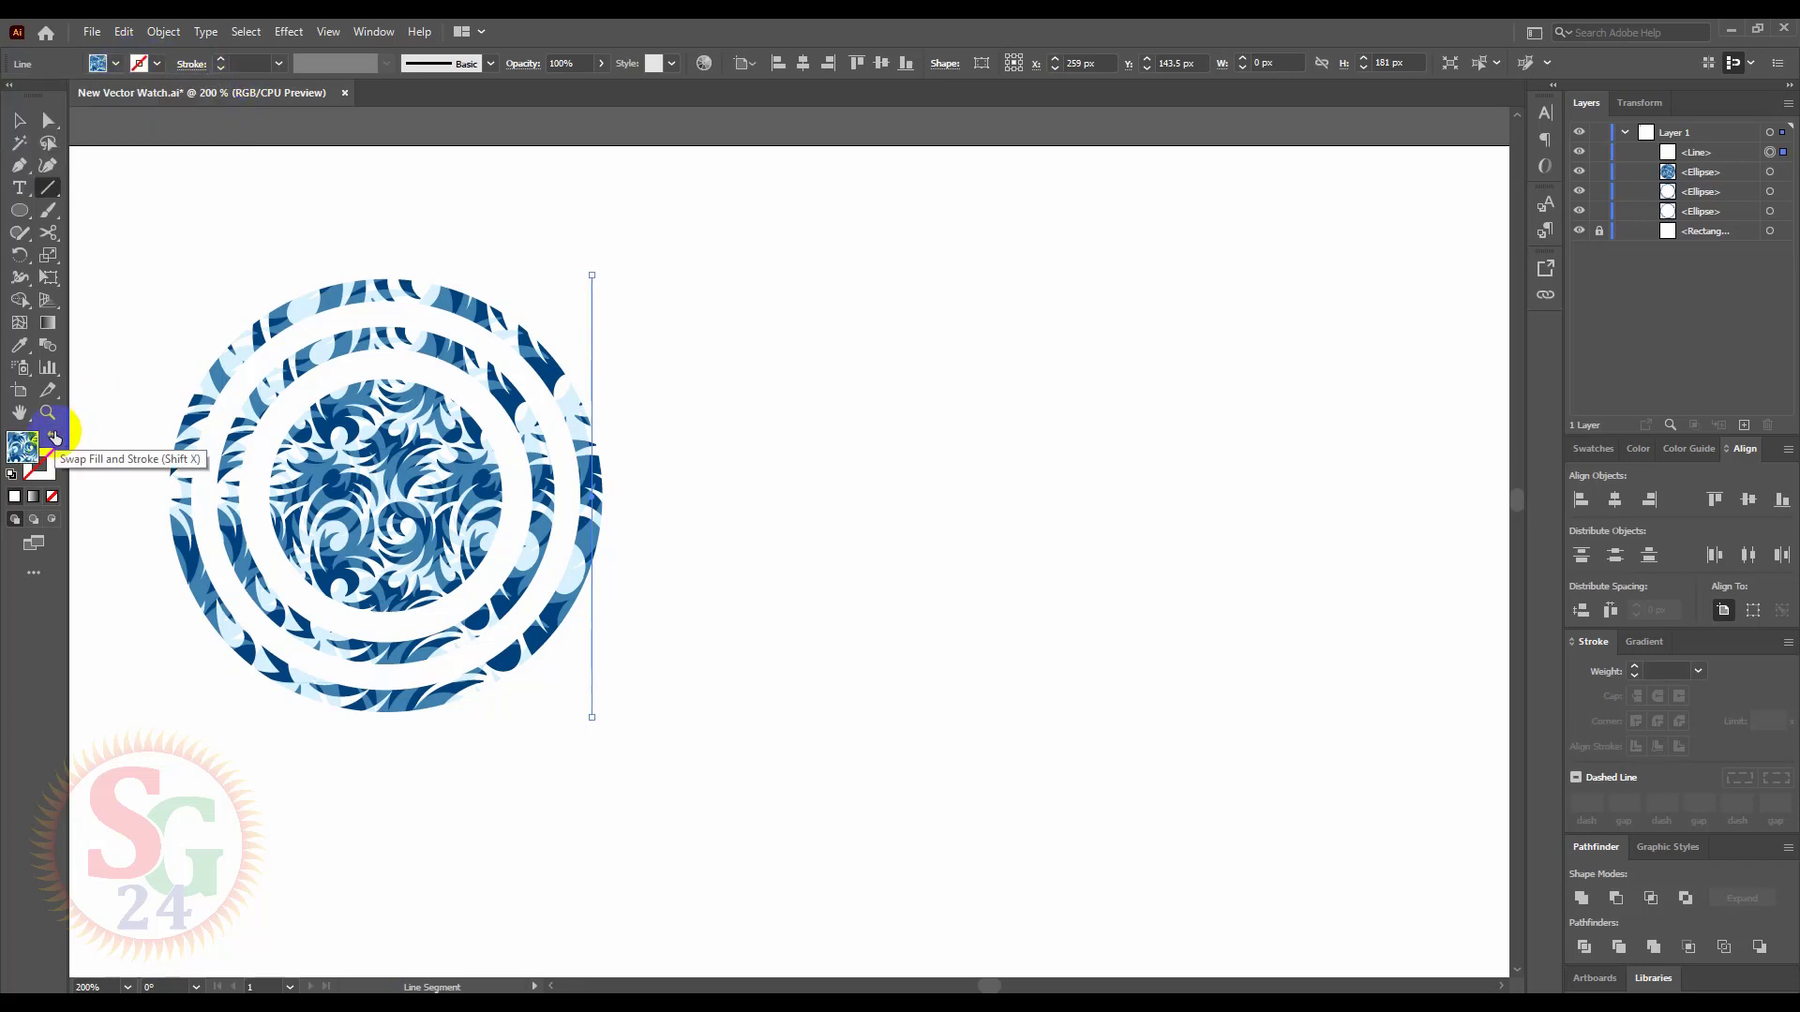
left_click(57, 440)
left_click(280, 64)
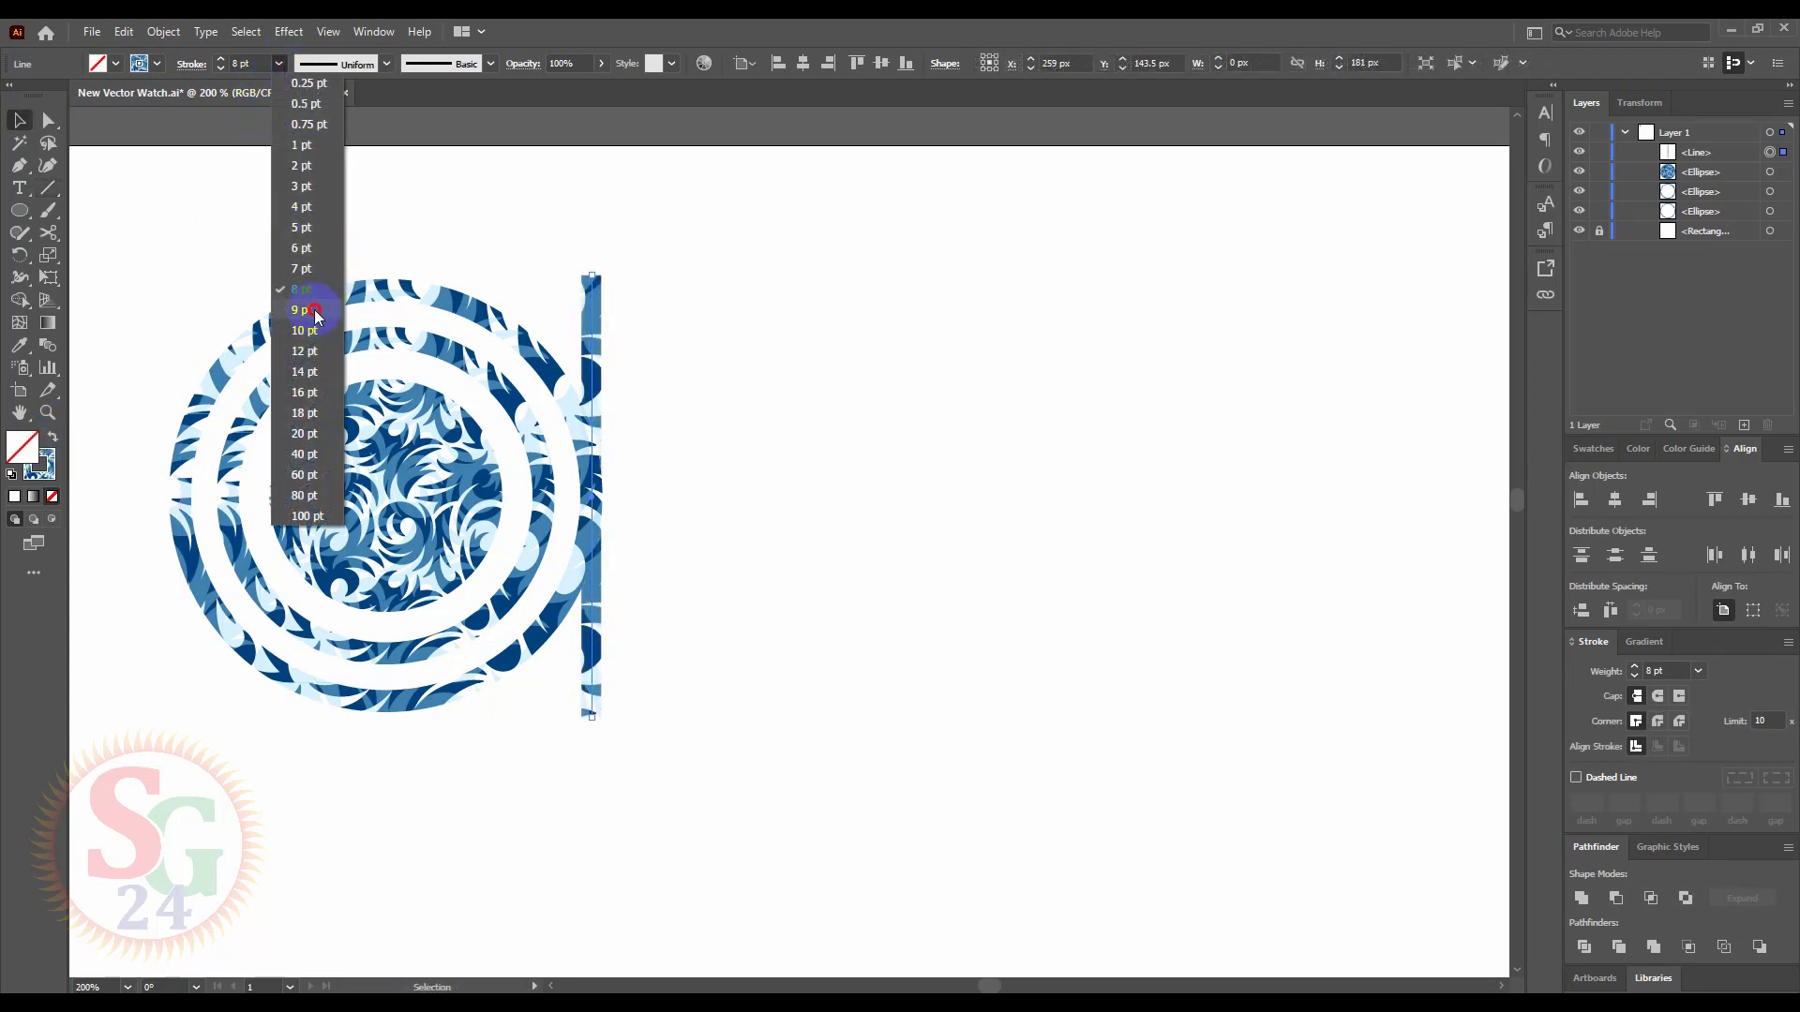
left_click(302, 310)
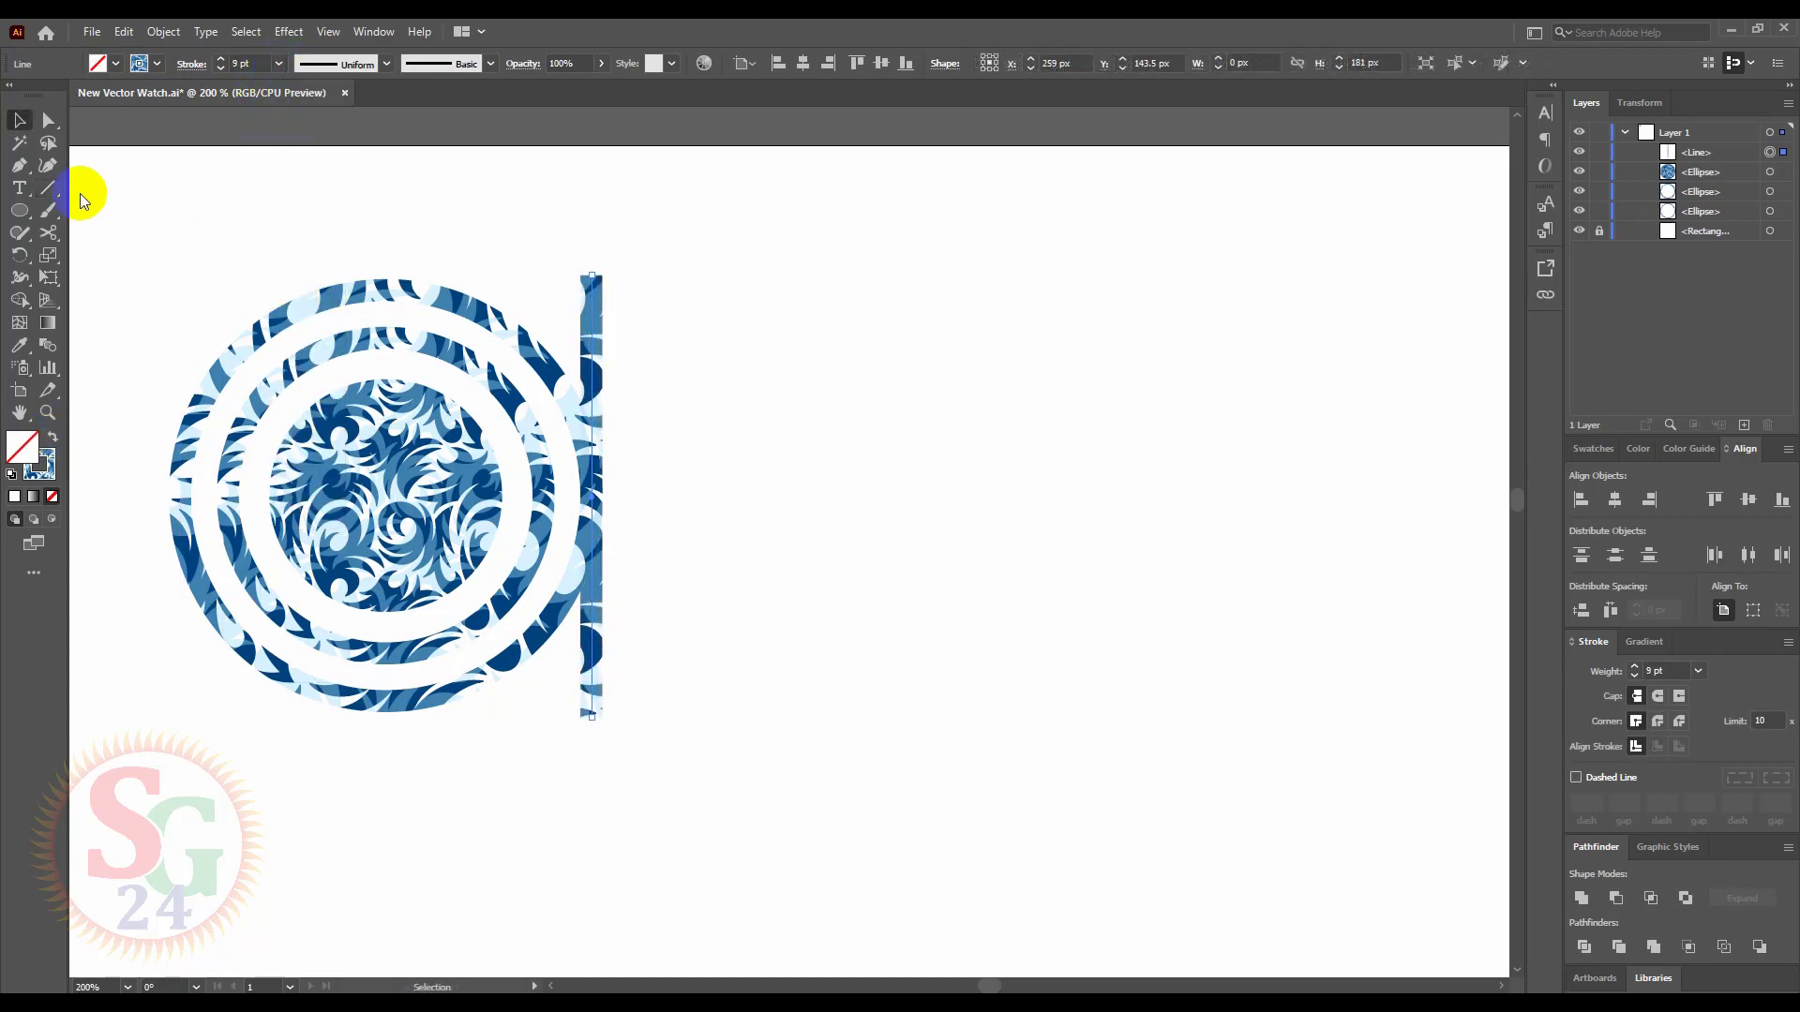
- Shorten the vertical line to about 177 px and centre it vertically with the circles
mouse_move(214, 222)
left_mouse_down()
mouse_move(643, 471)
mouse_move(708, 422)
left_mouse_up()
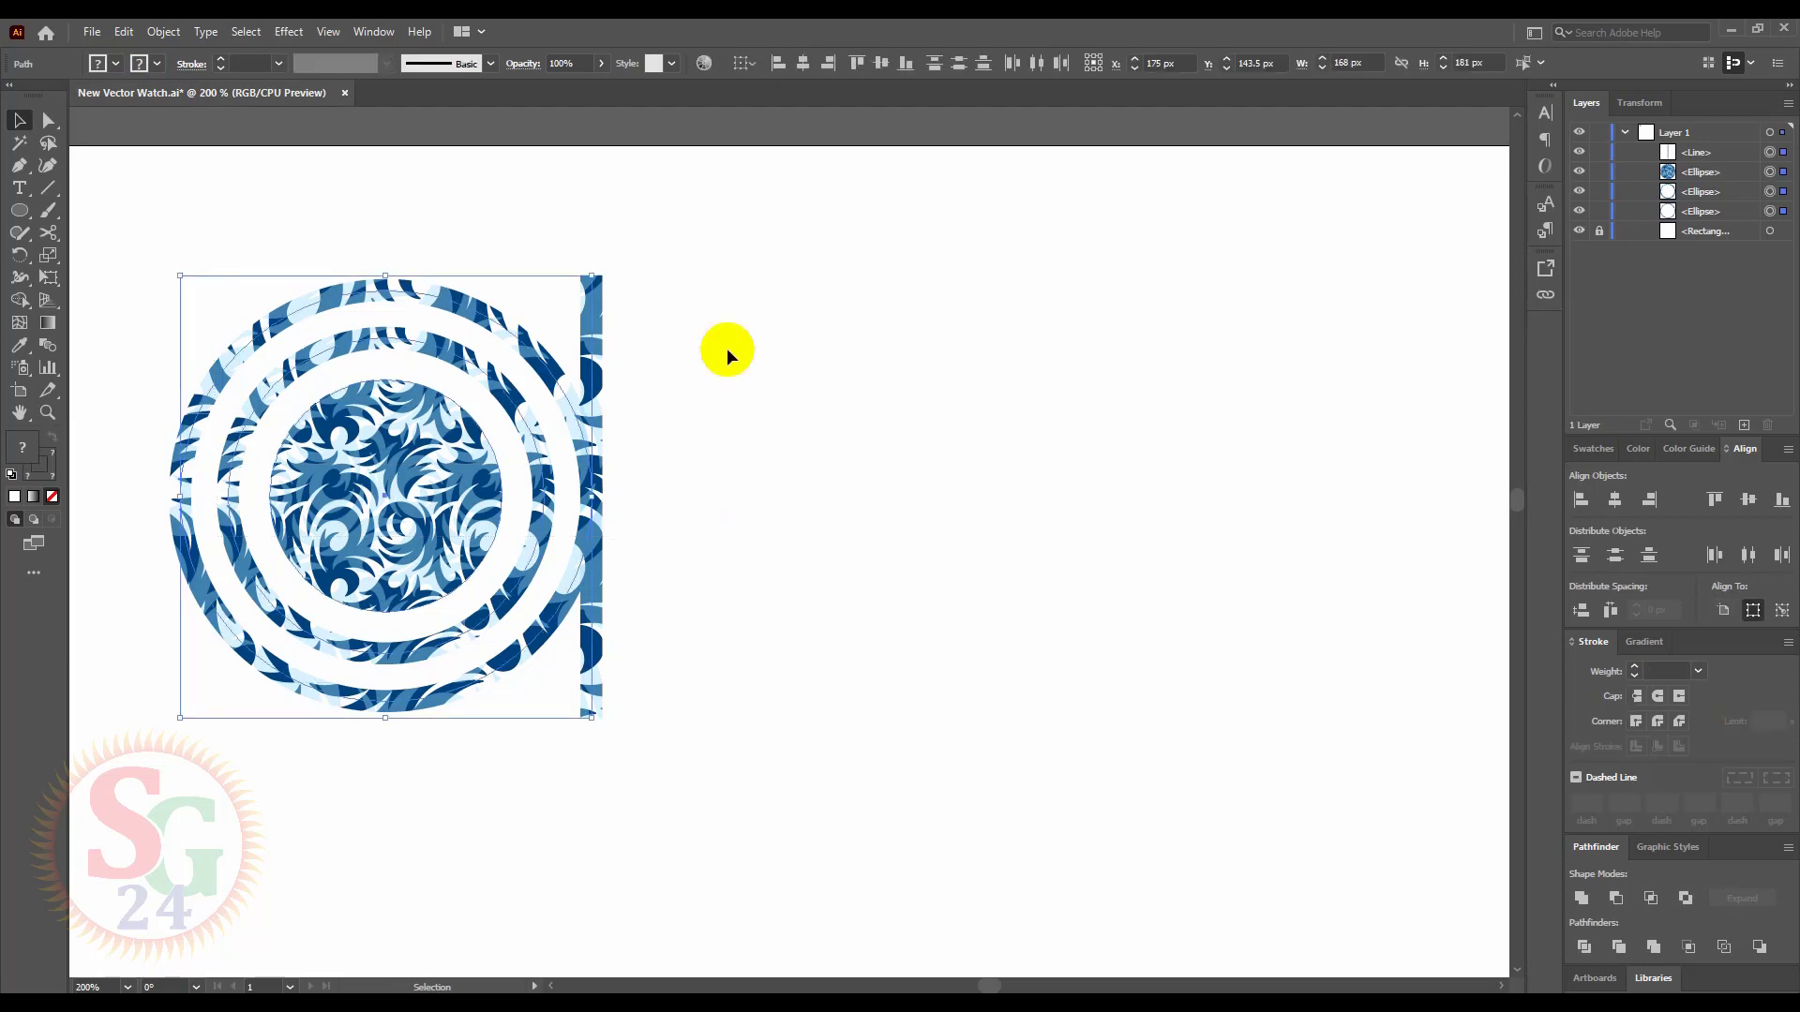
left_click(881, 66)
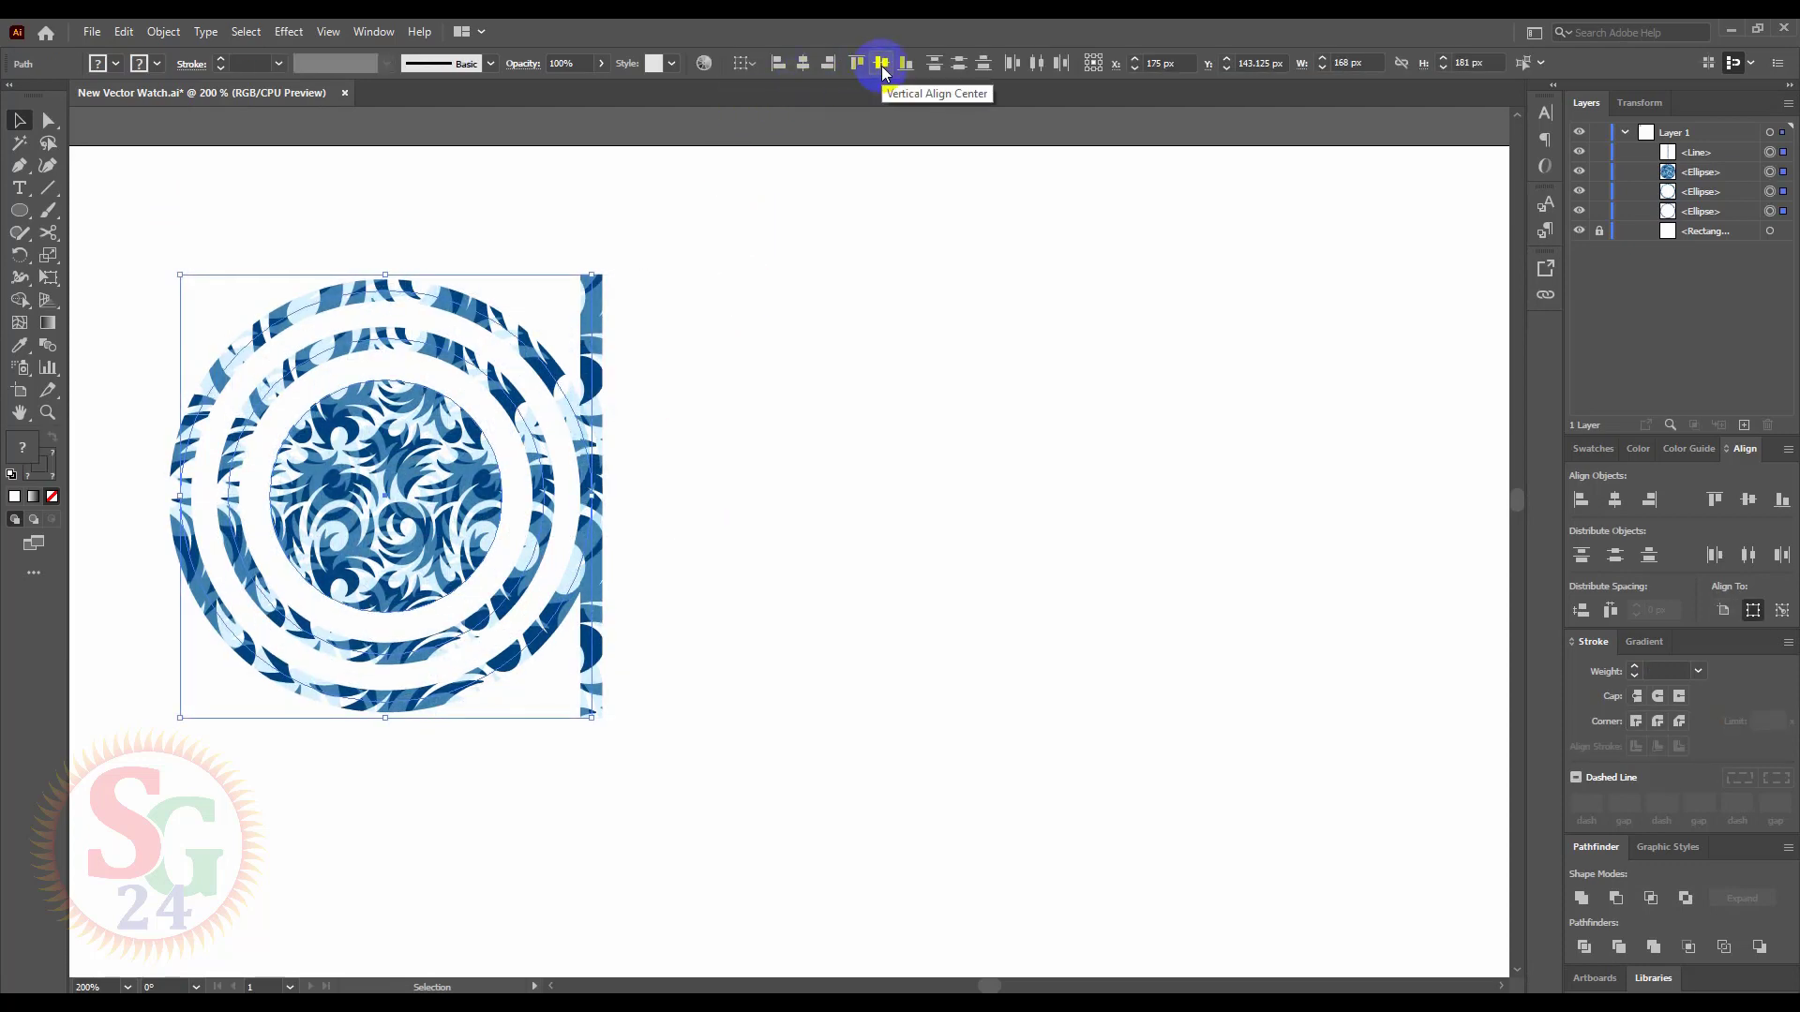
left_click(740, 317)
left_click(594, 282)
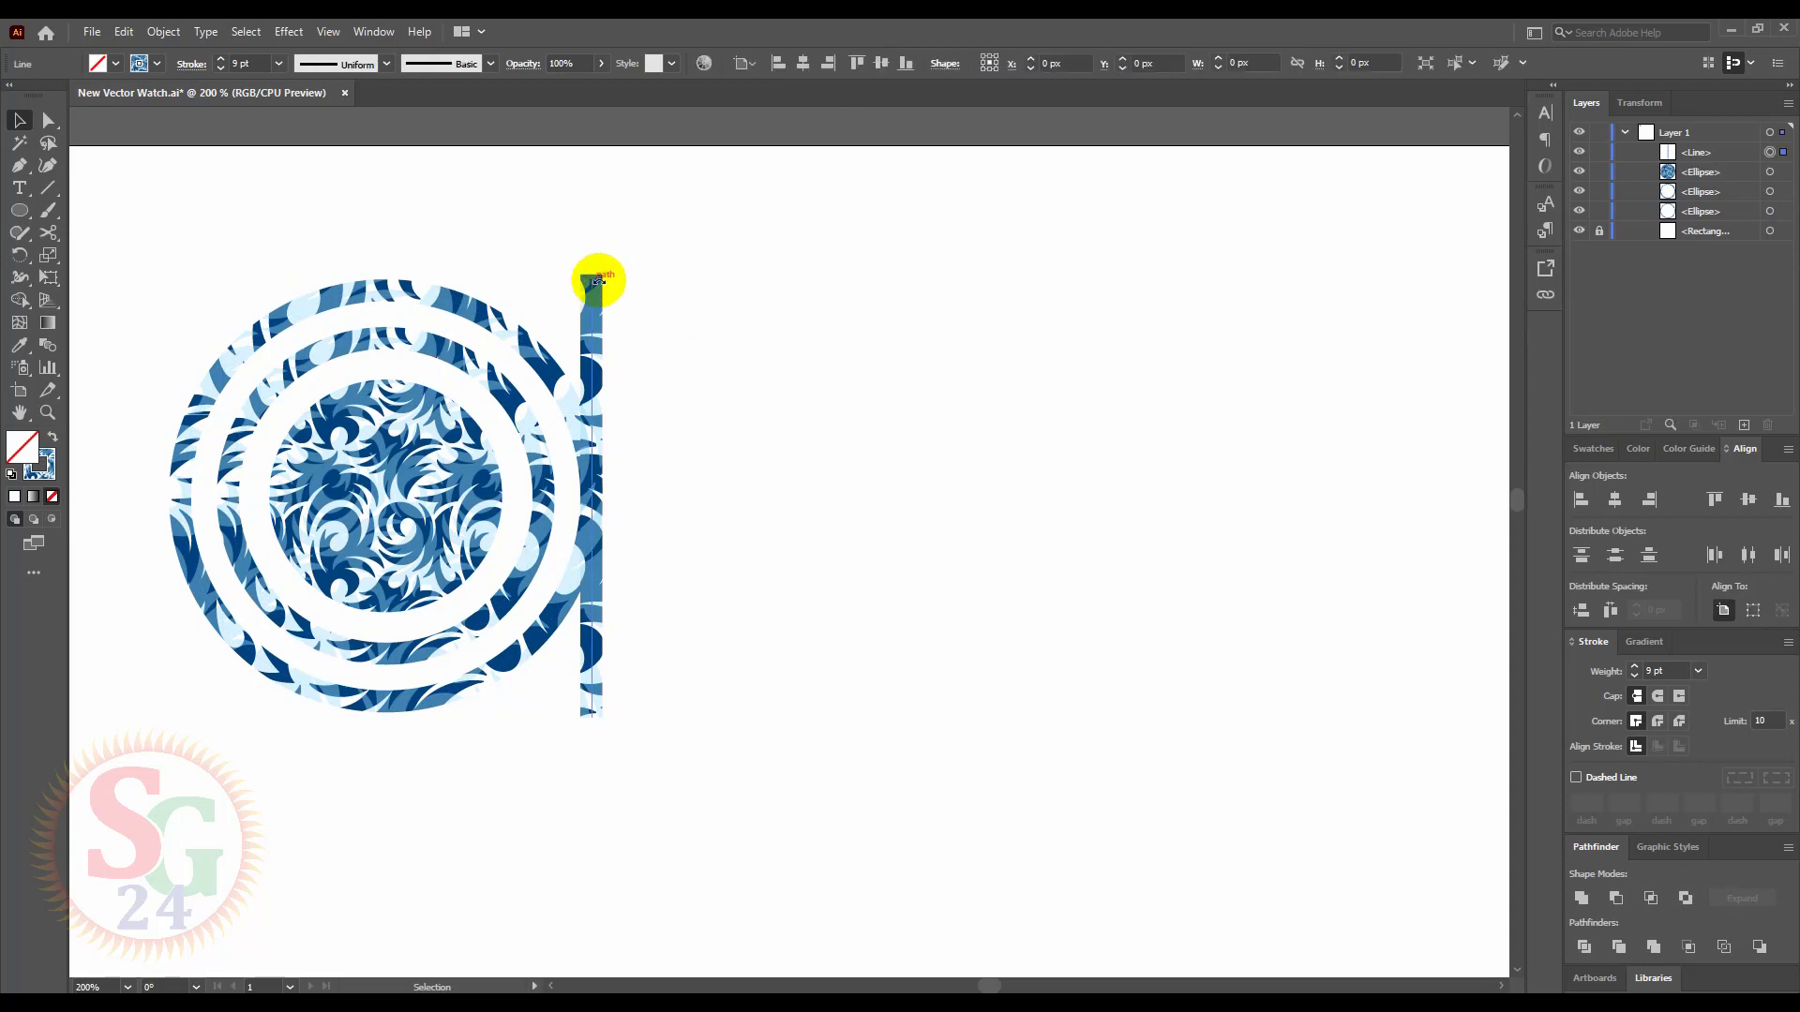
left_click_drag(592, 279, 591, 285)
key("ctrl+a")
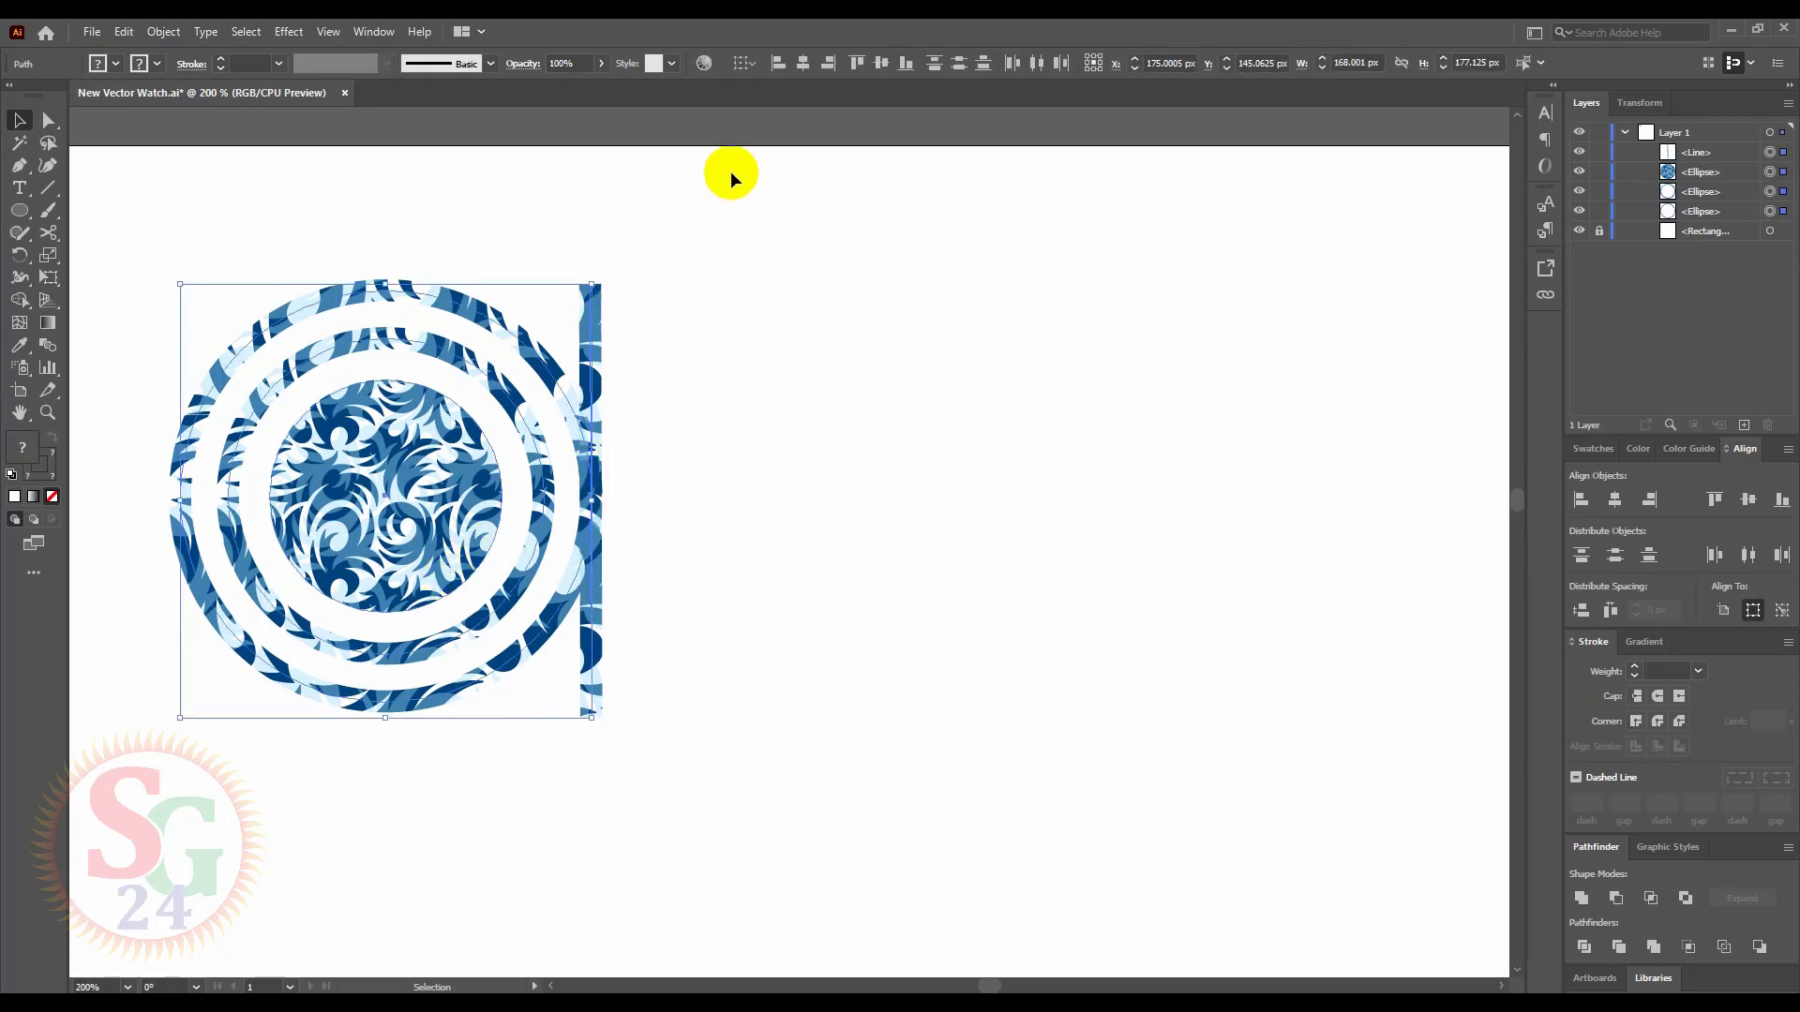
left_click(879, 68)
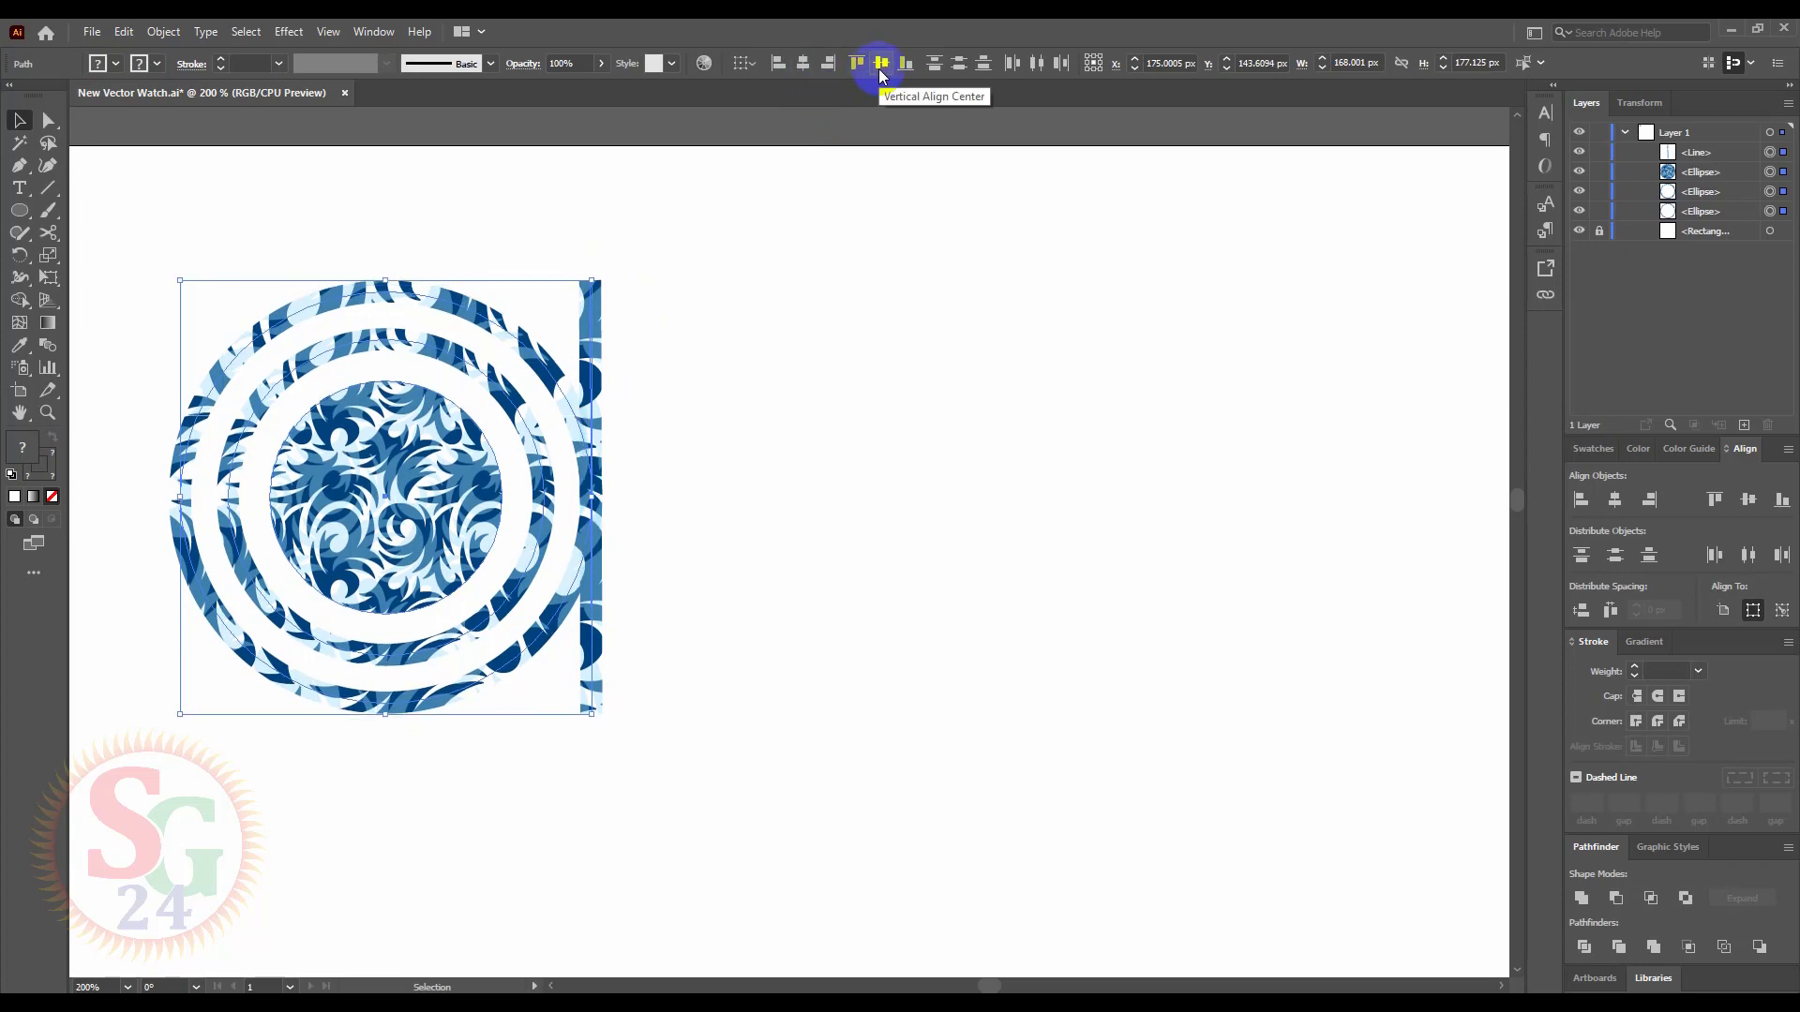
- Group the three circles and the vertical line into one object
left_click(807, 460)
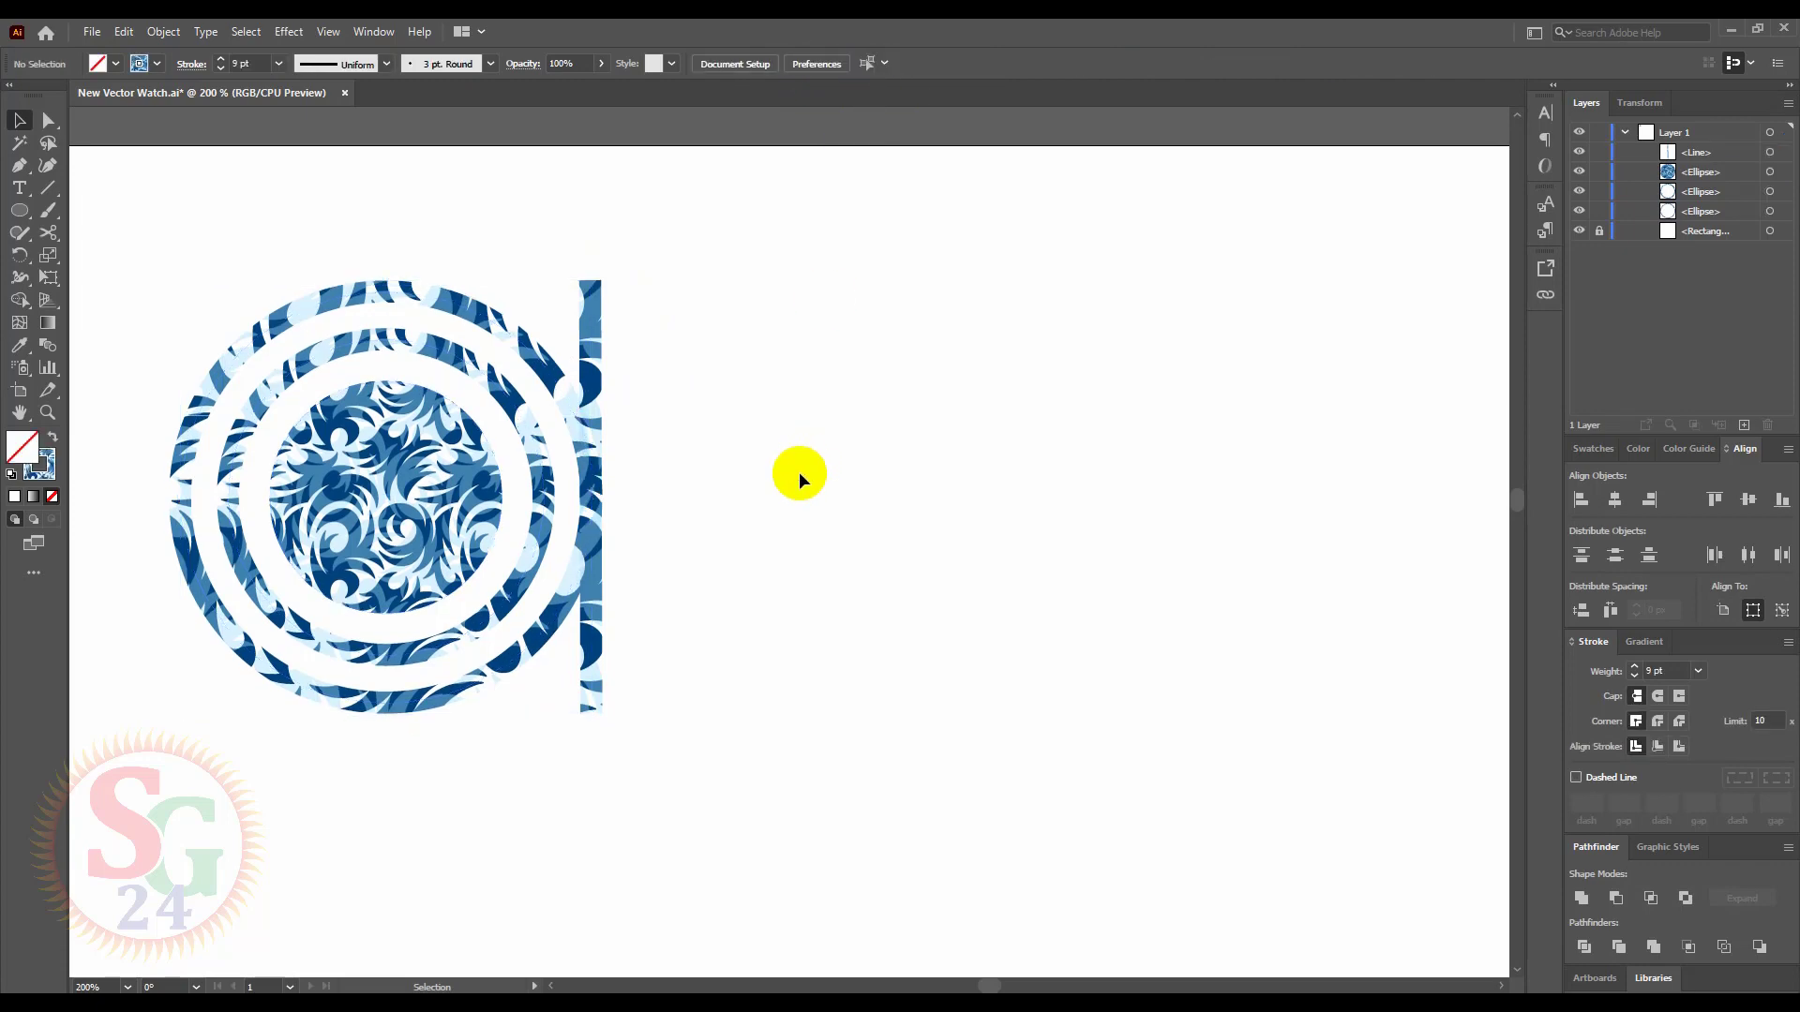
left_click_drag(802, 463, 258, 764)
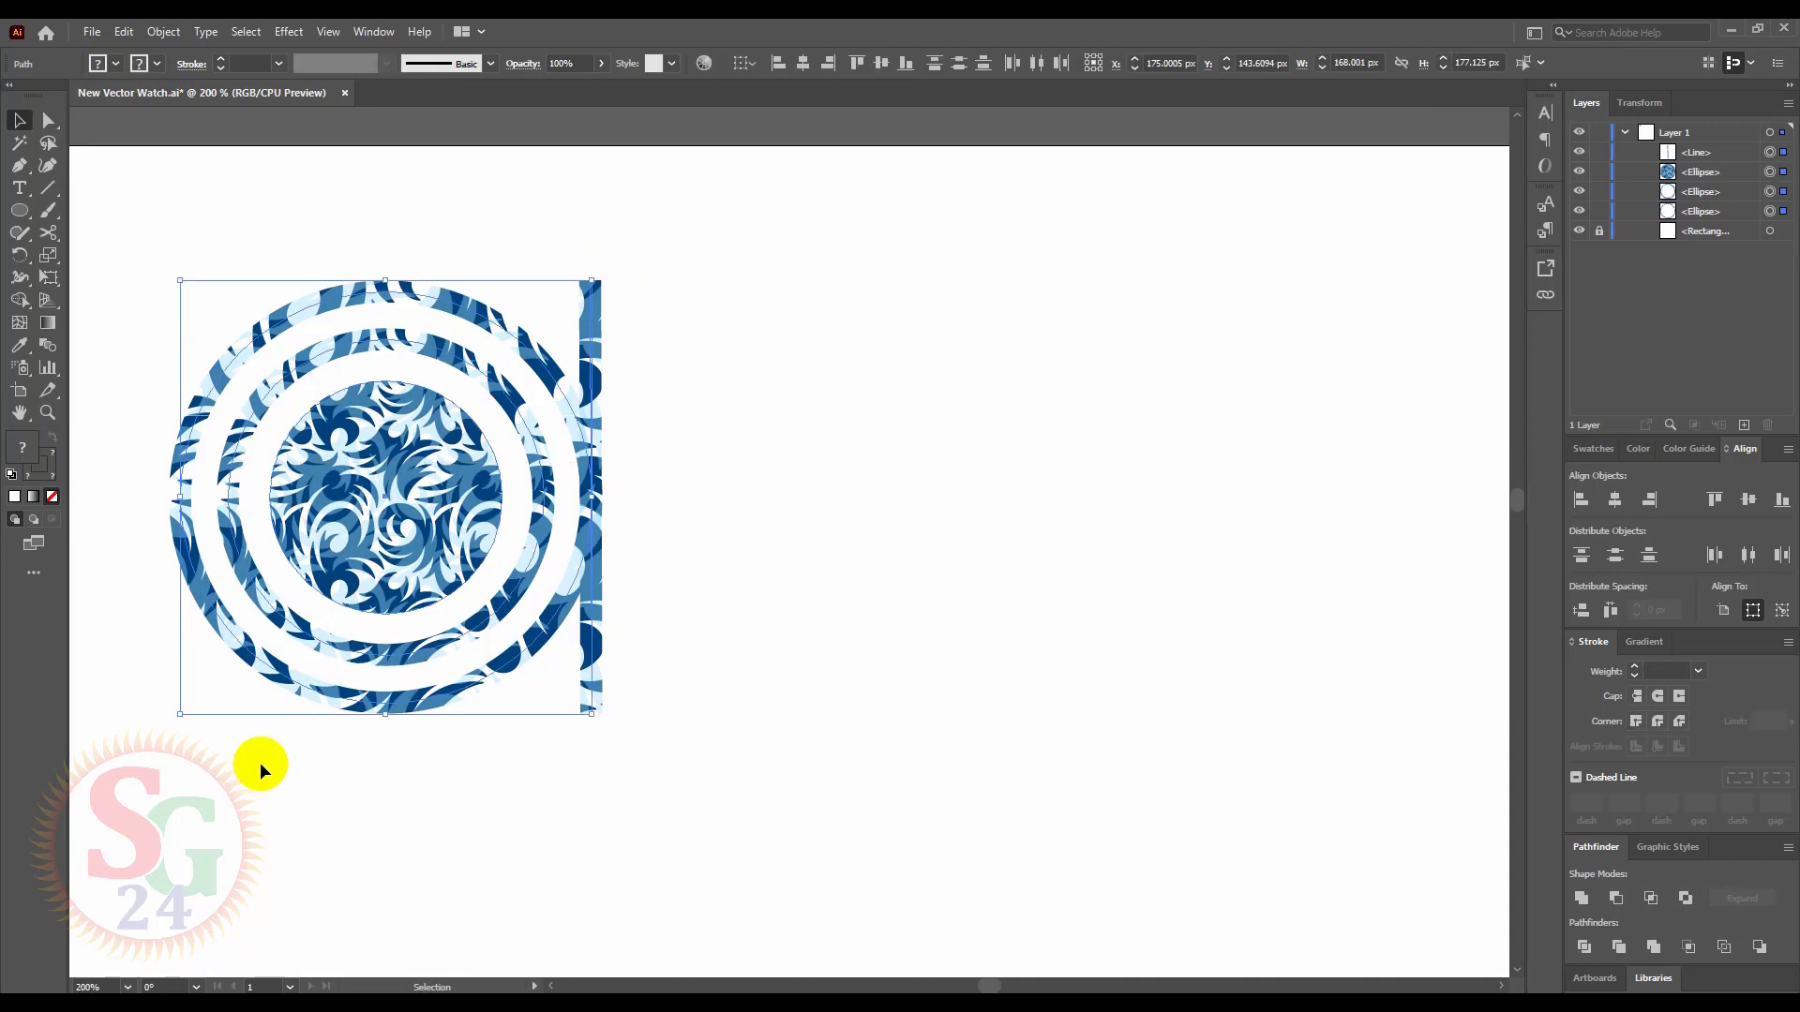
key("ctrl+g")
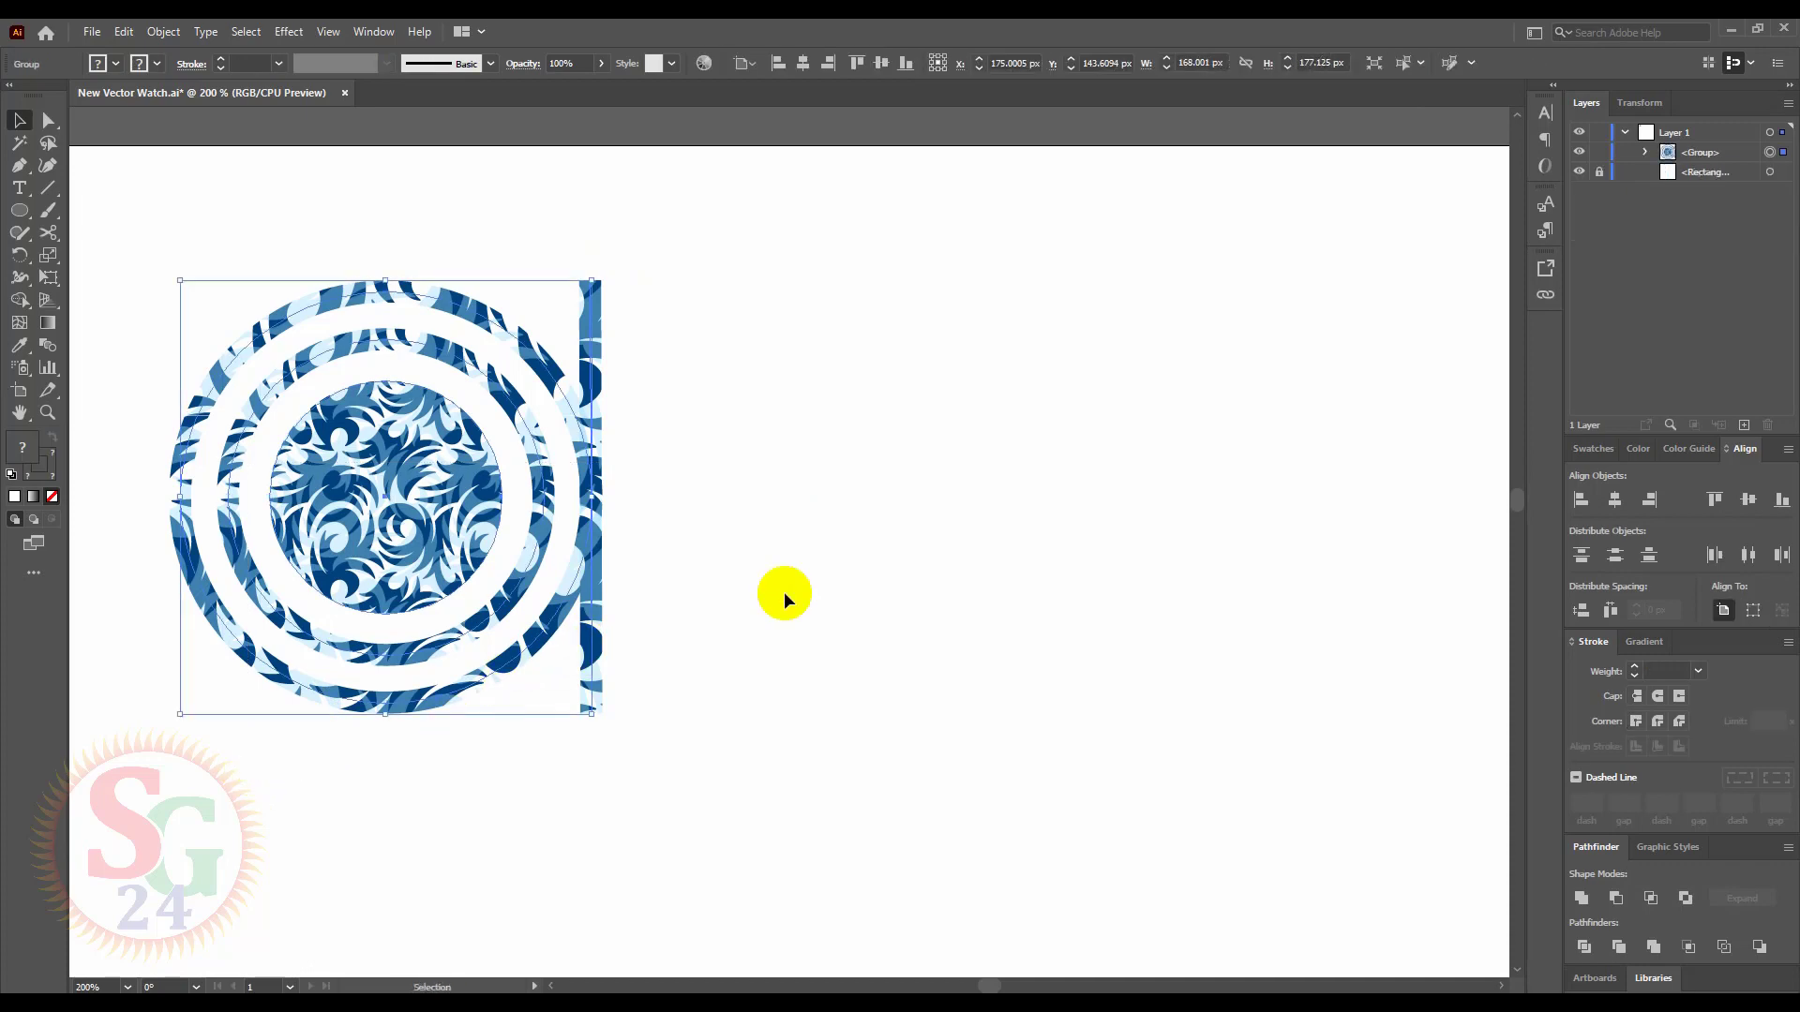
left_click(784, 593)
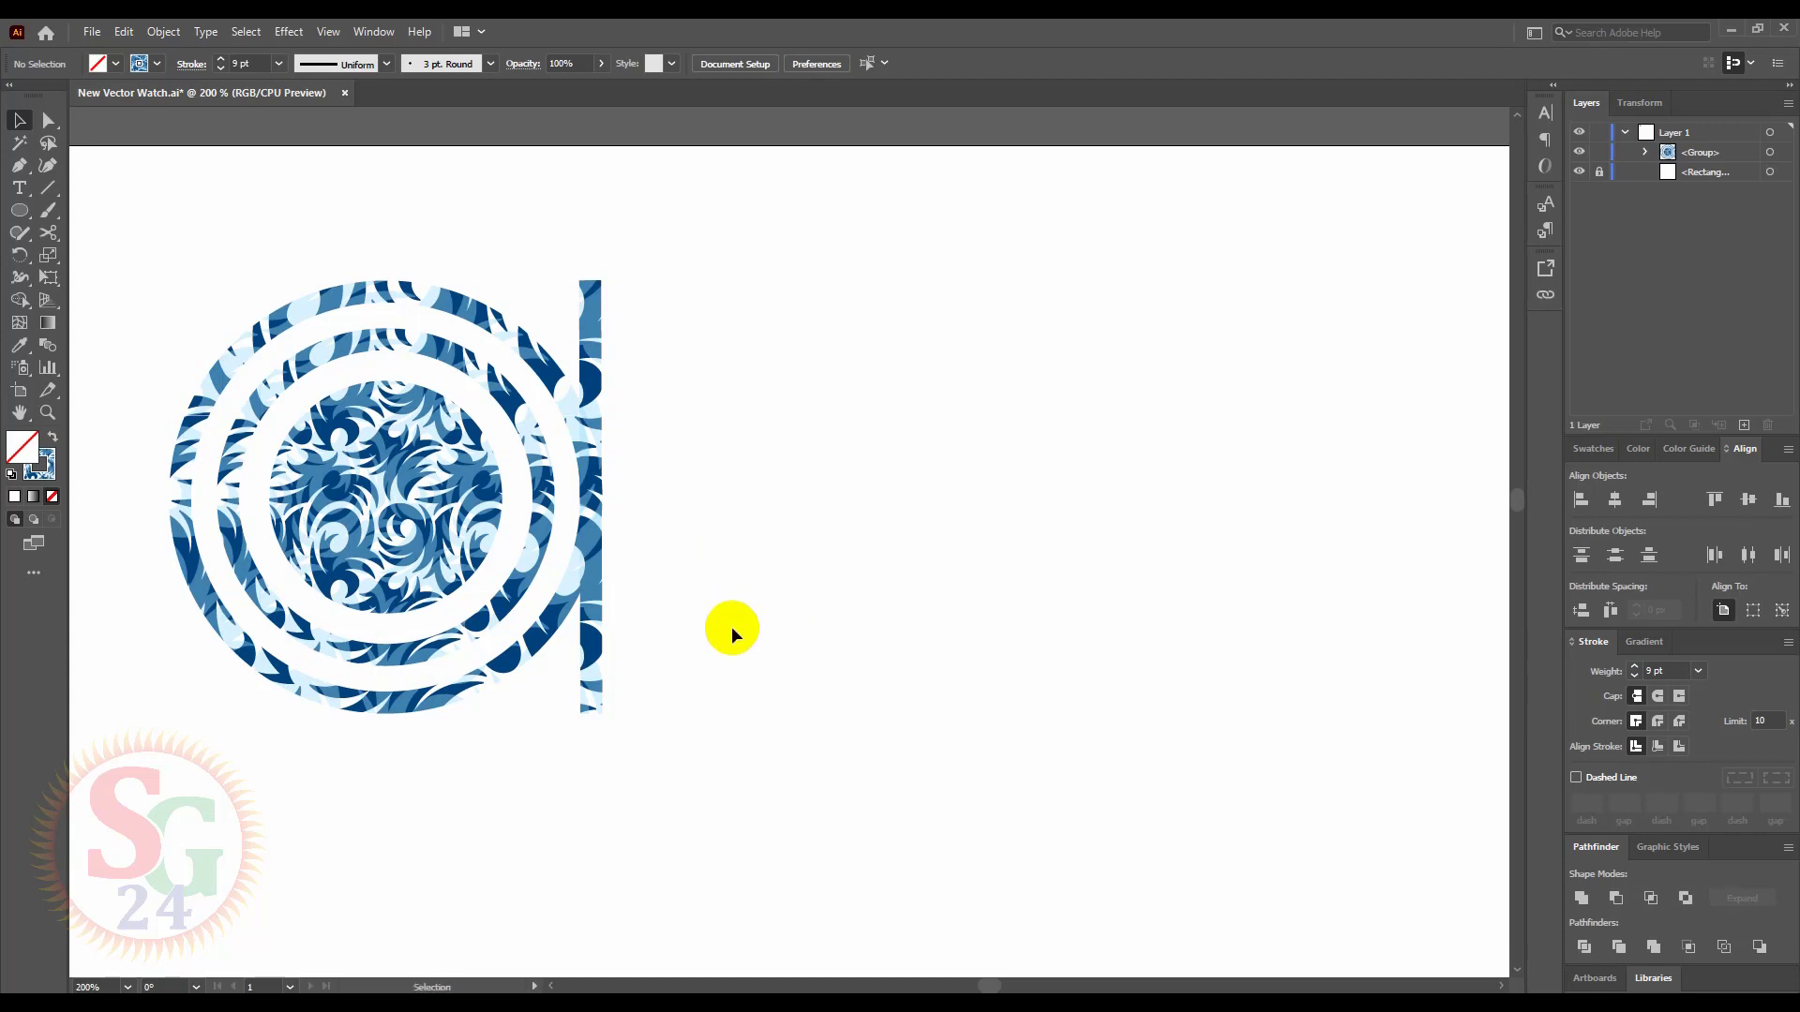
- Move the group closer to the artboard's upper-left corner and place a copy to its right with a small gap
scroll(695, 620, "down", 2)
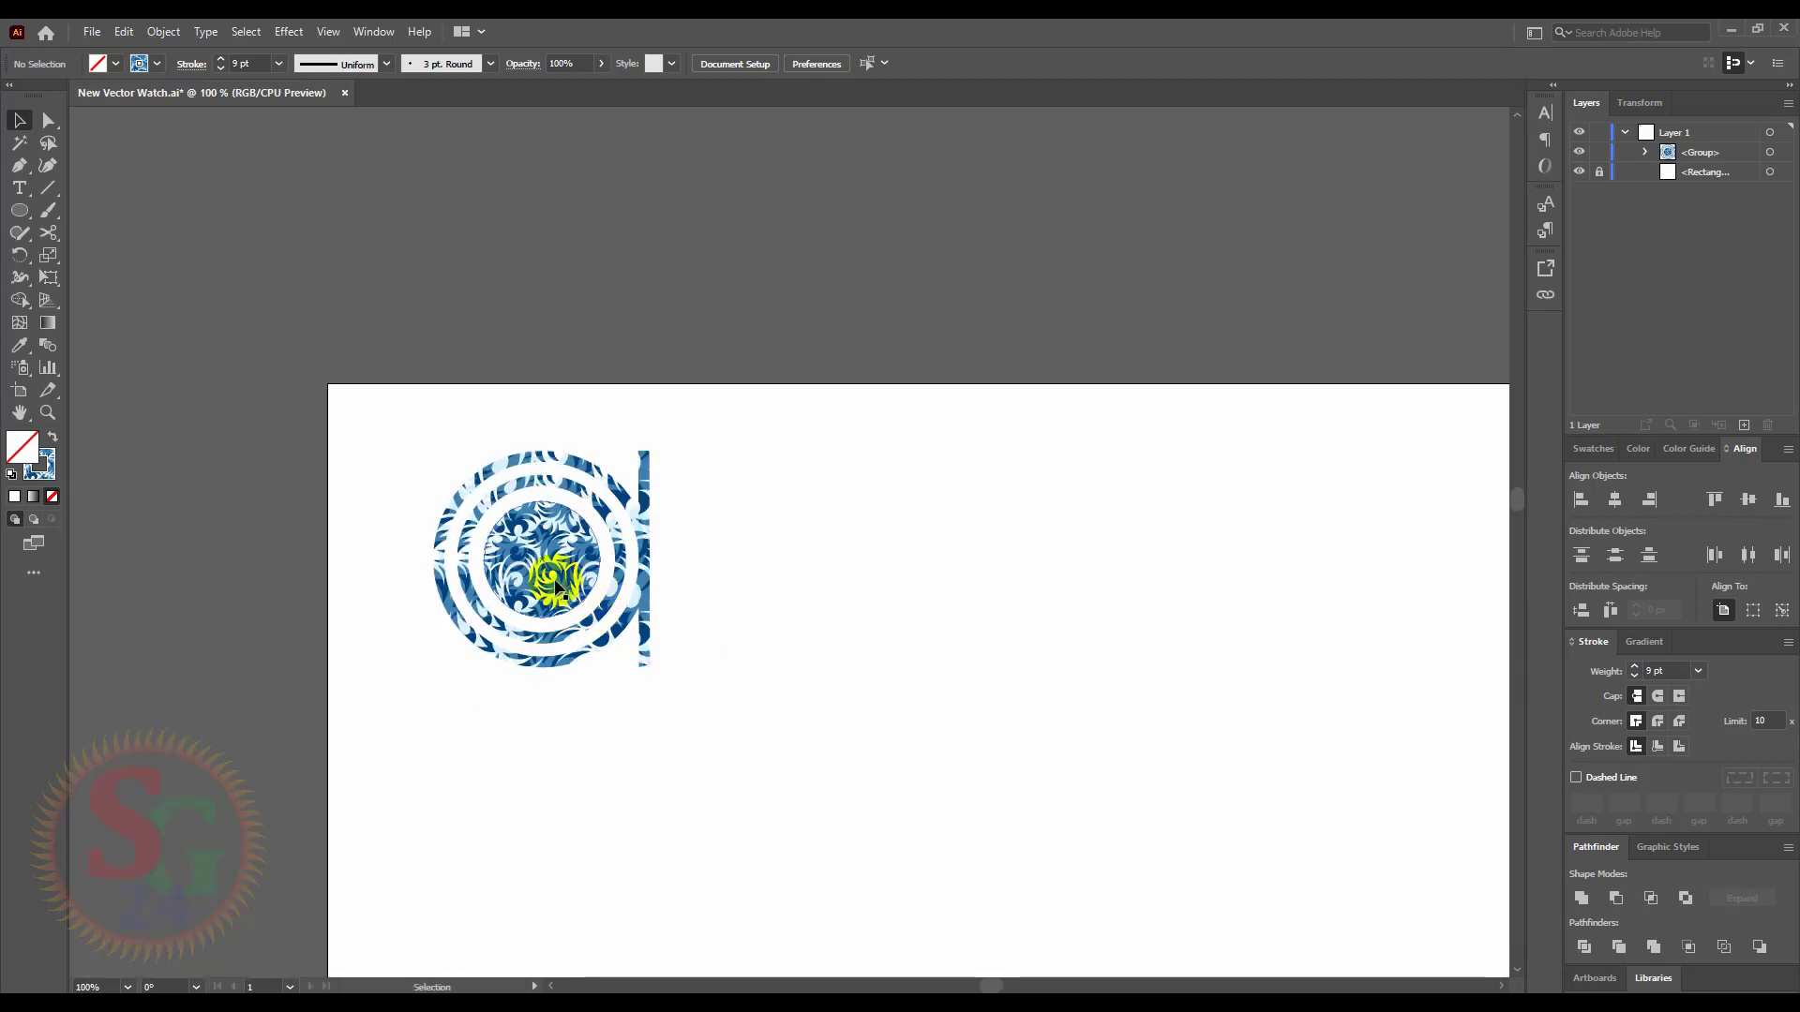
left_click_drag(555, 586, 675, 530)
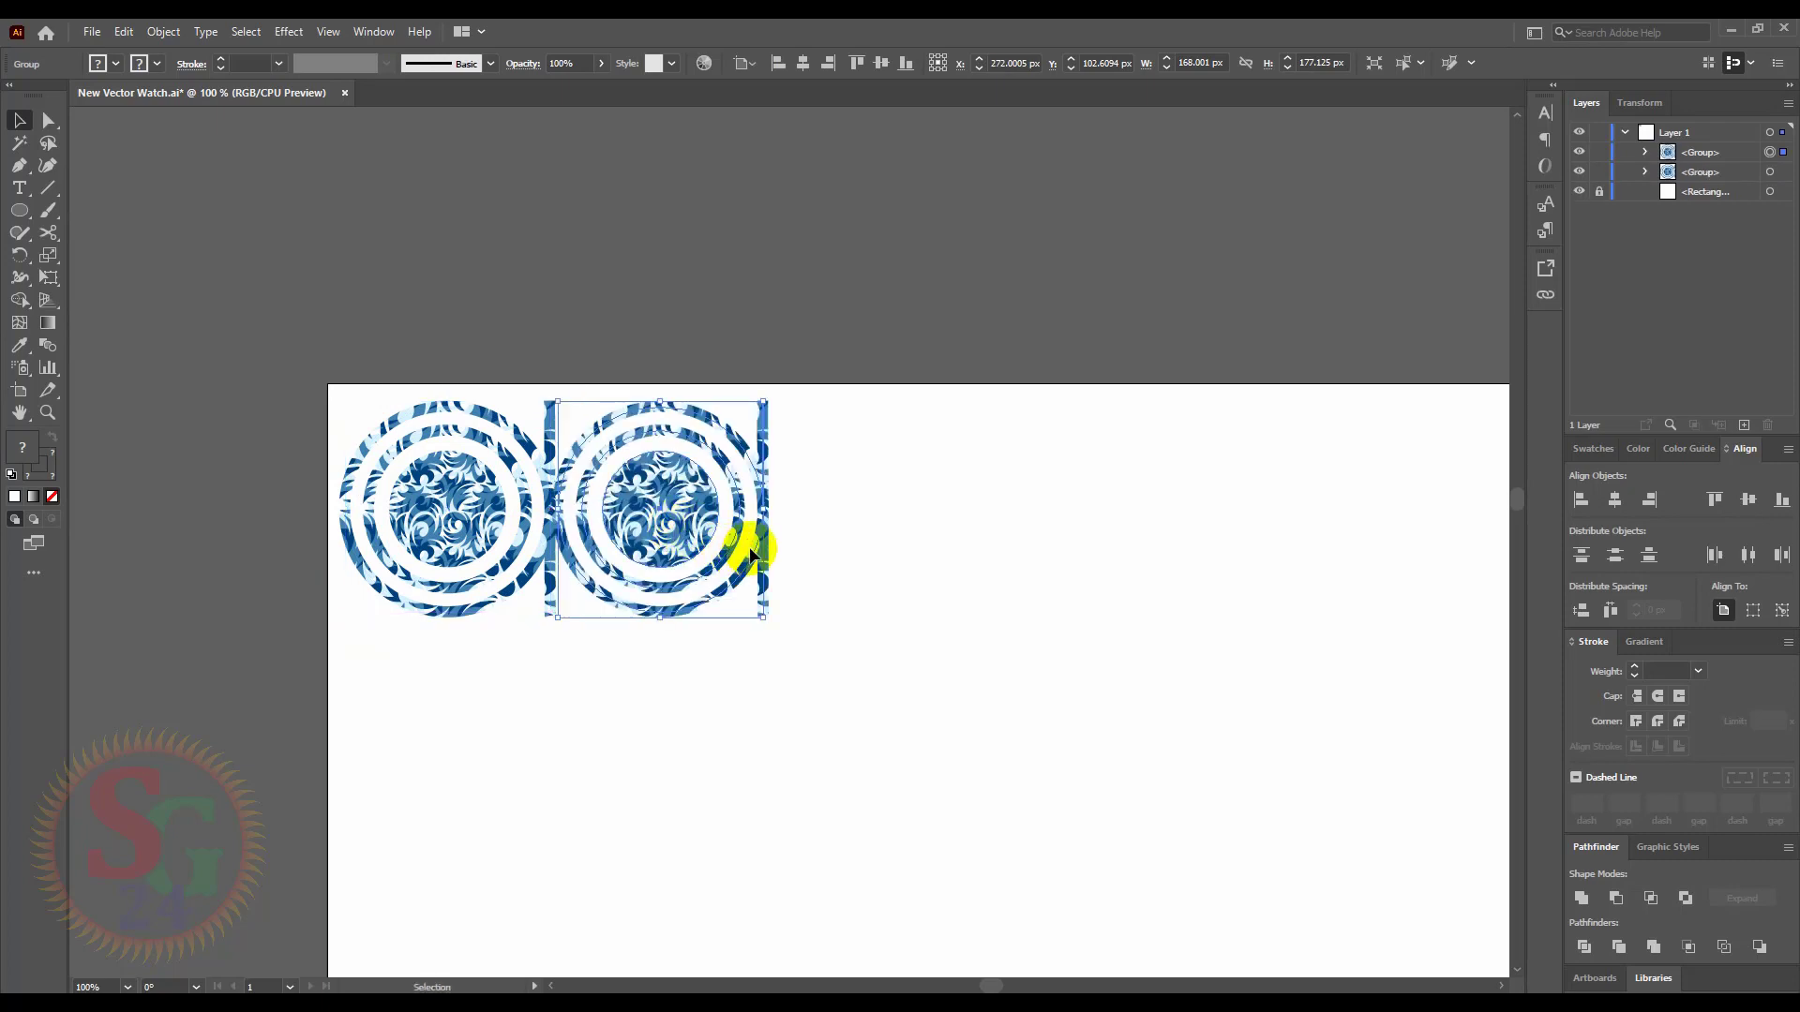
left_click_drag(750, 555, 768, 553)
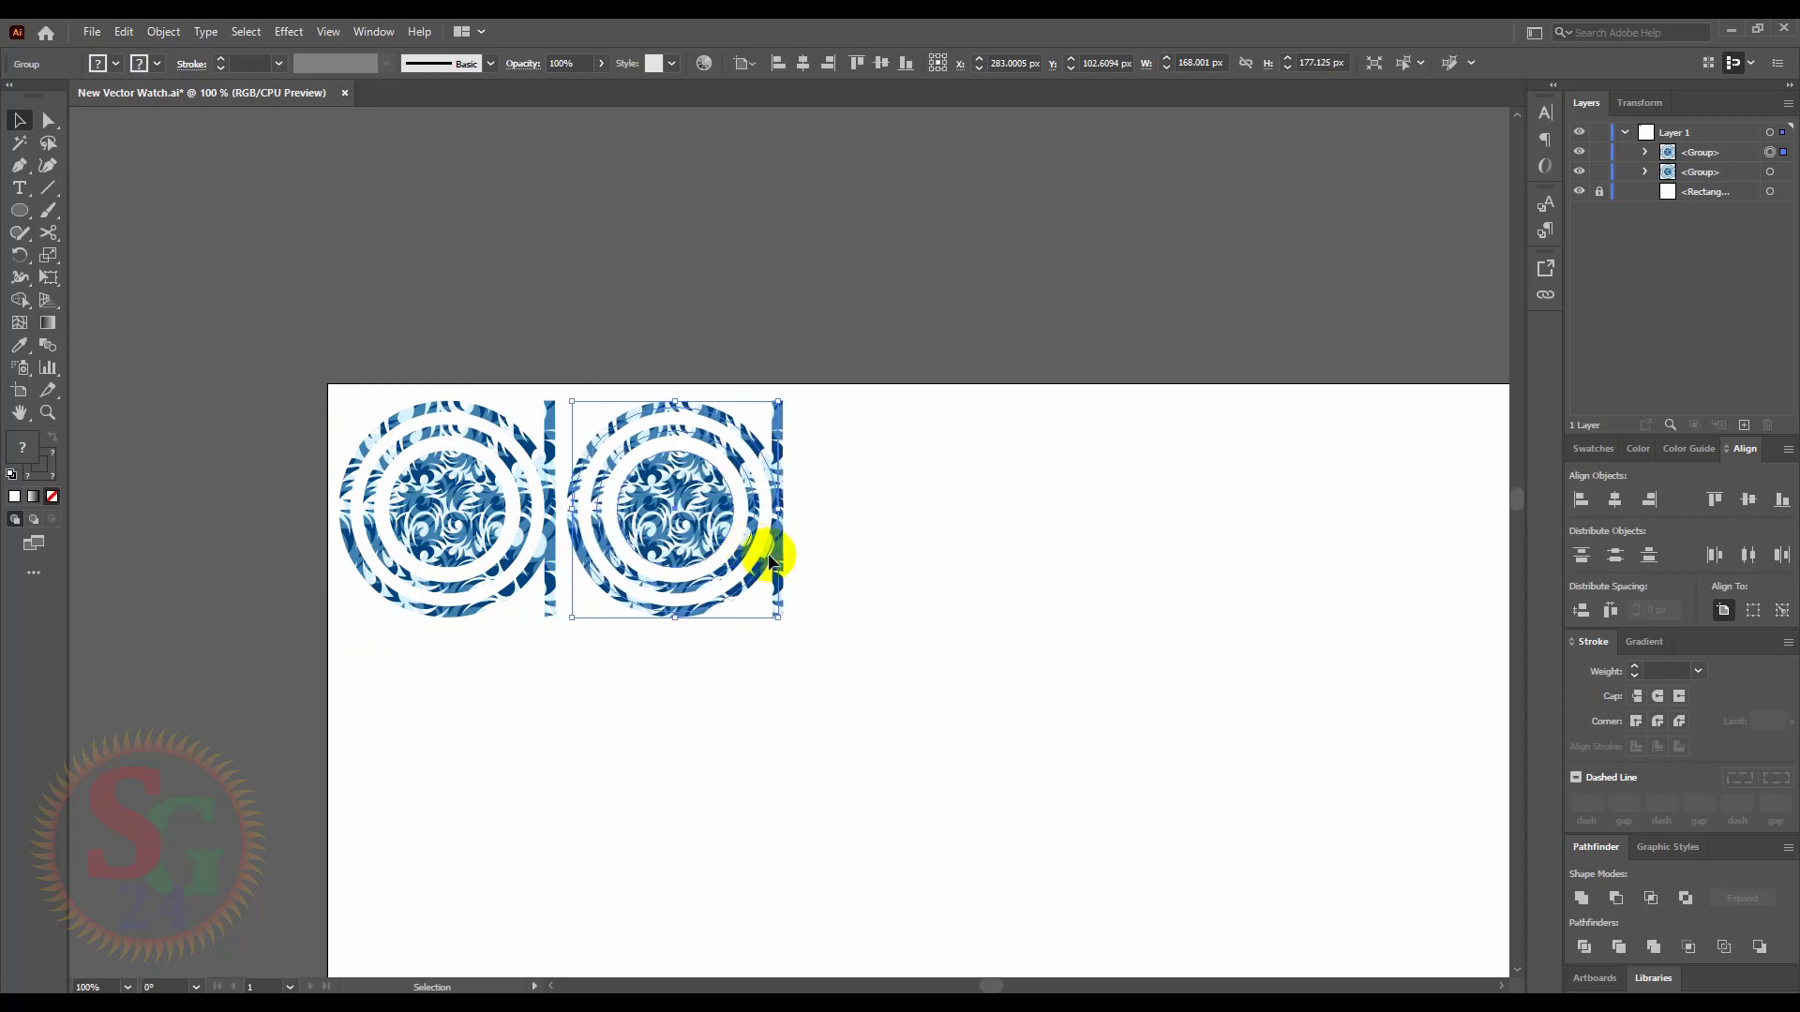
- Align the original circle group and its copy with each other by their vertical centres
key("ctrl+shift+a")
left_click_drag(856, 462, 336, 541)
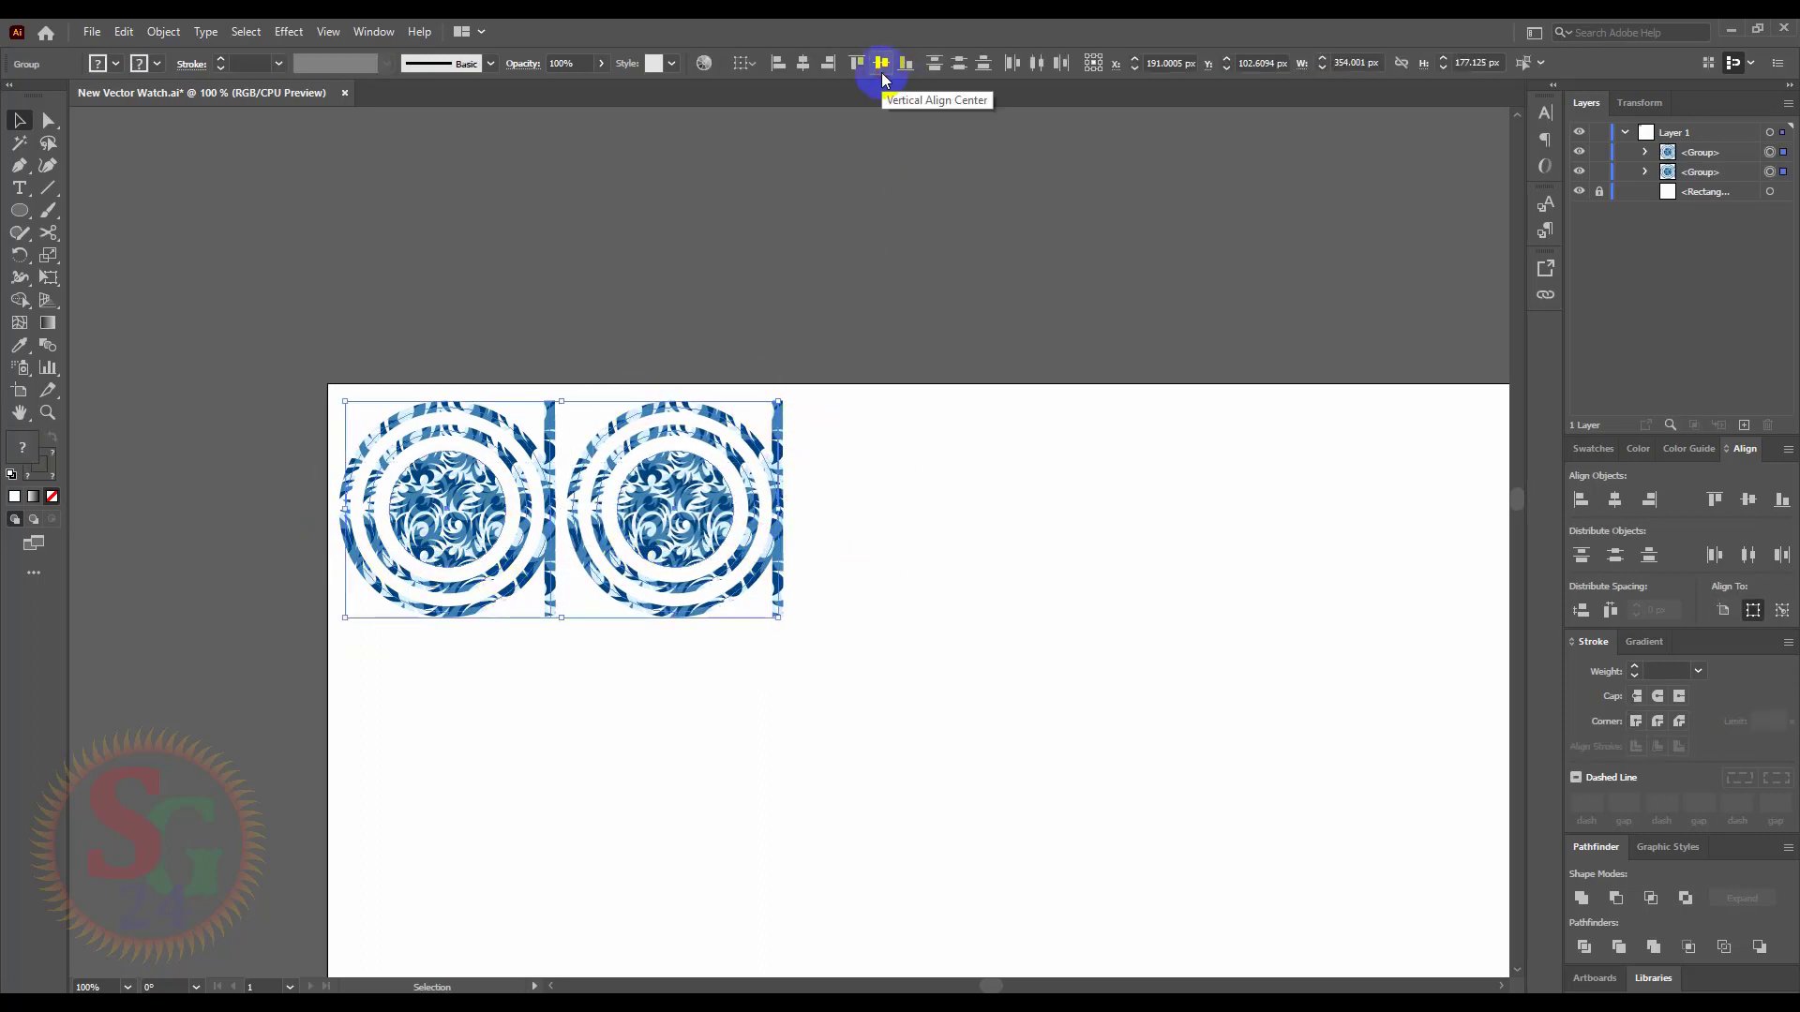
left_click(958, 570)
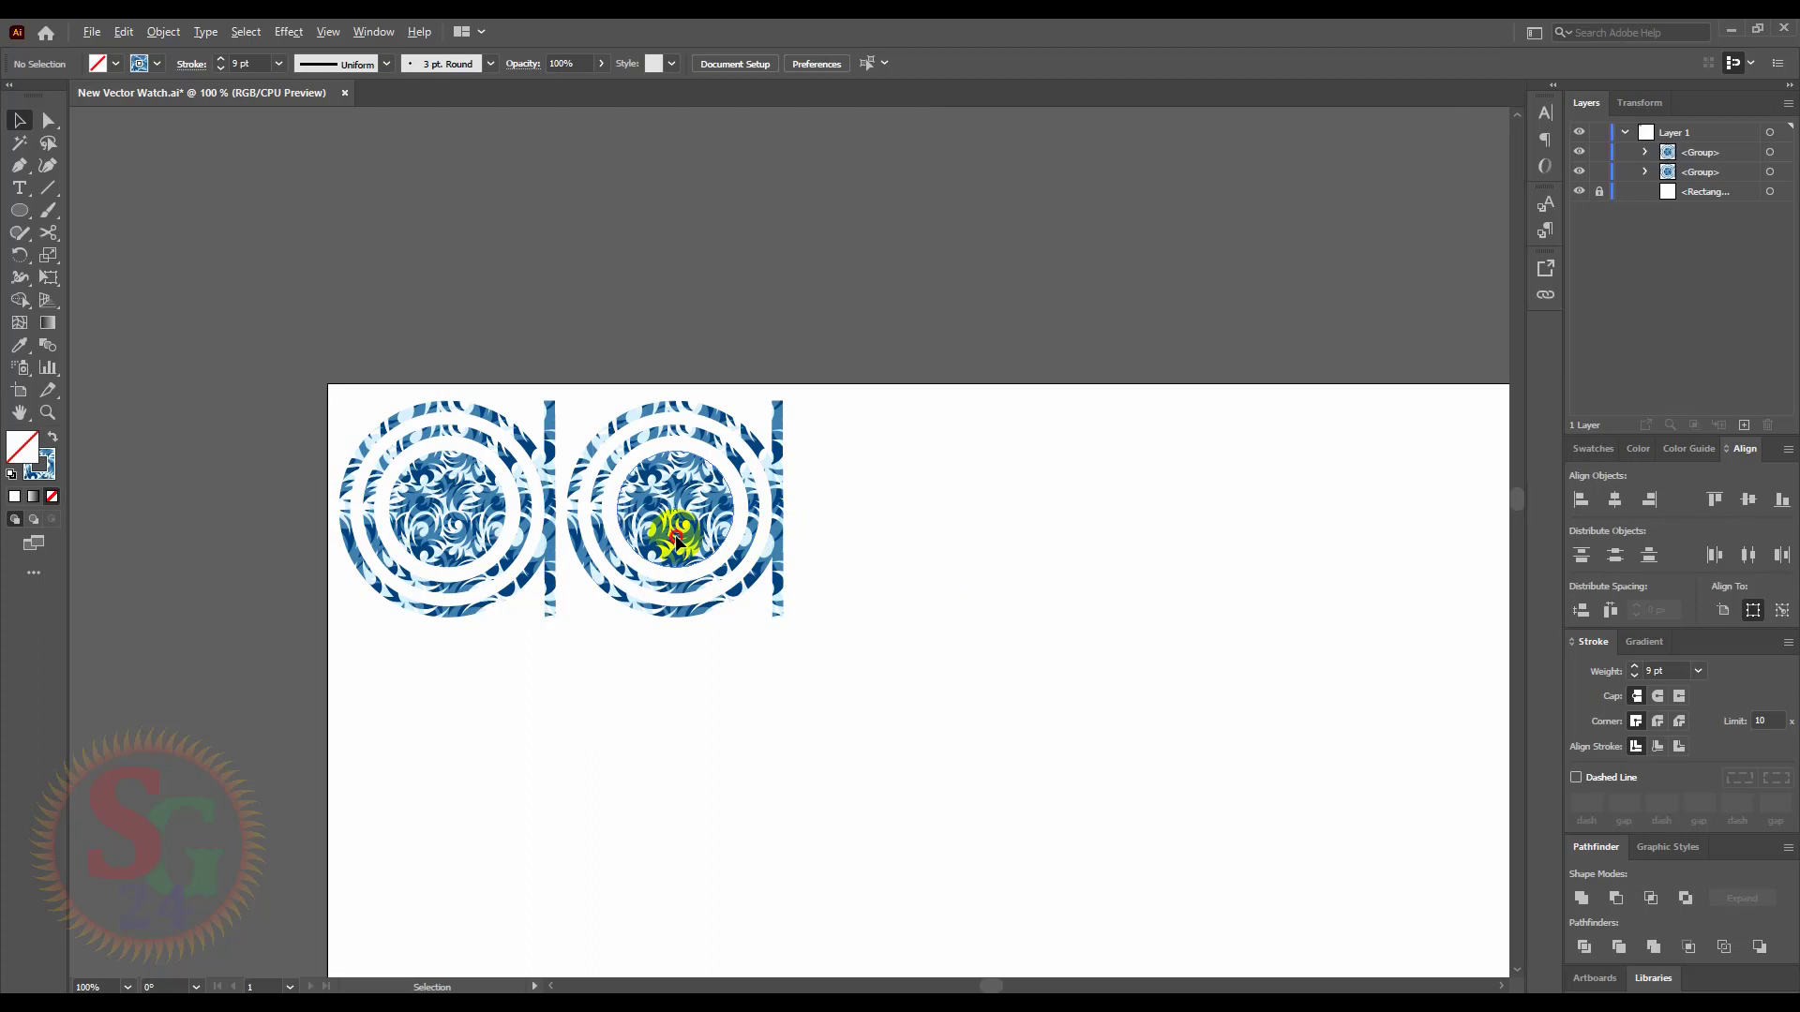
- Copy the second circle group to its right and repeat the duplication until eleven groups span the artboard's width
left_click_drag(677, 541, 896, 541)
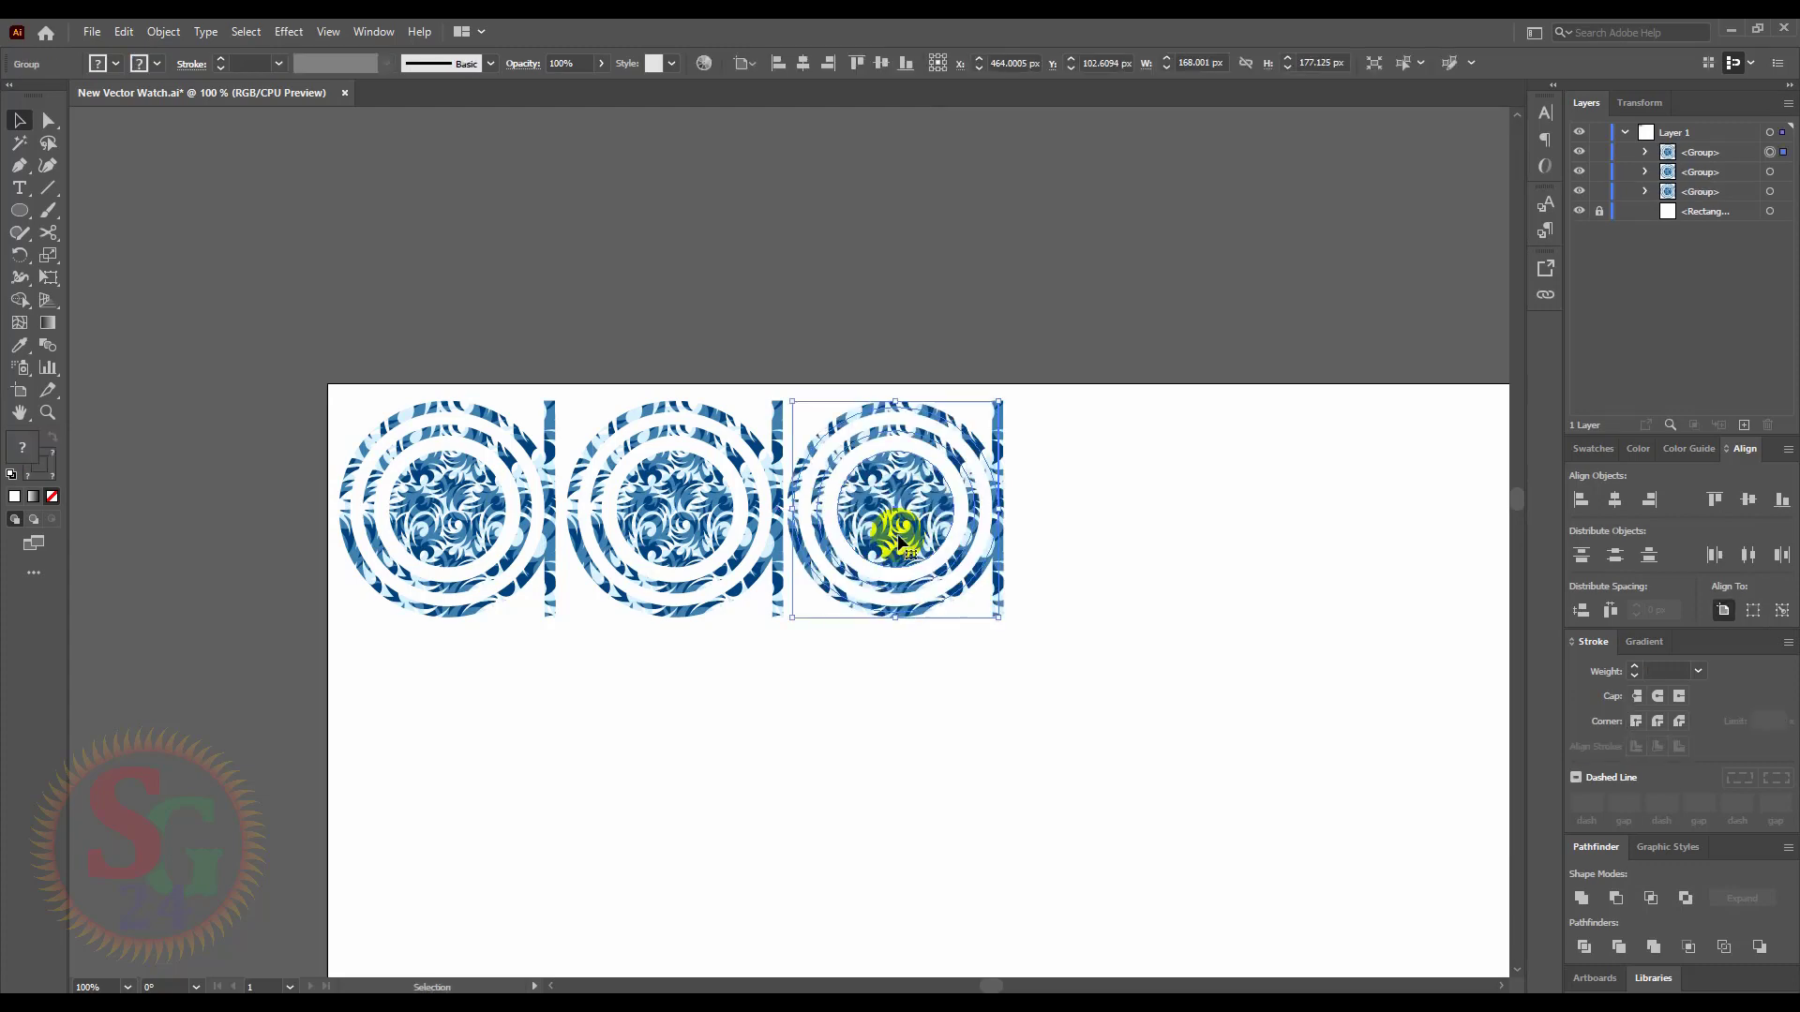
key("ctrl+d")
key("ctrl+d")
key("ctrl+d")
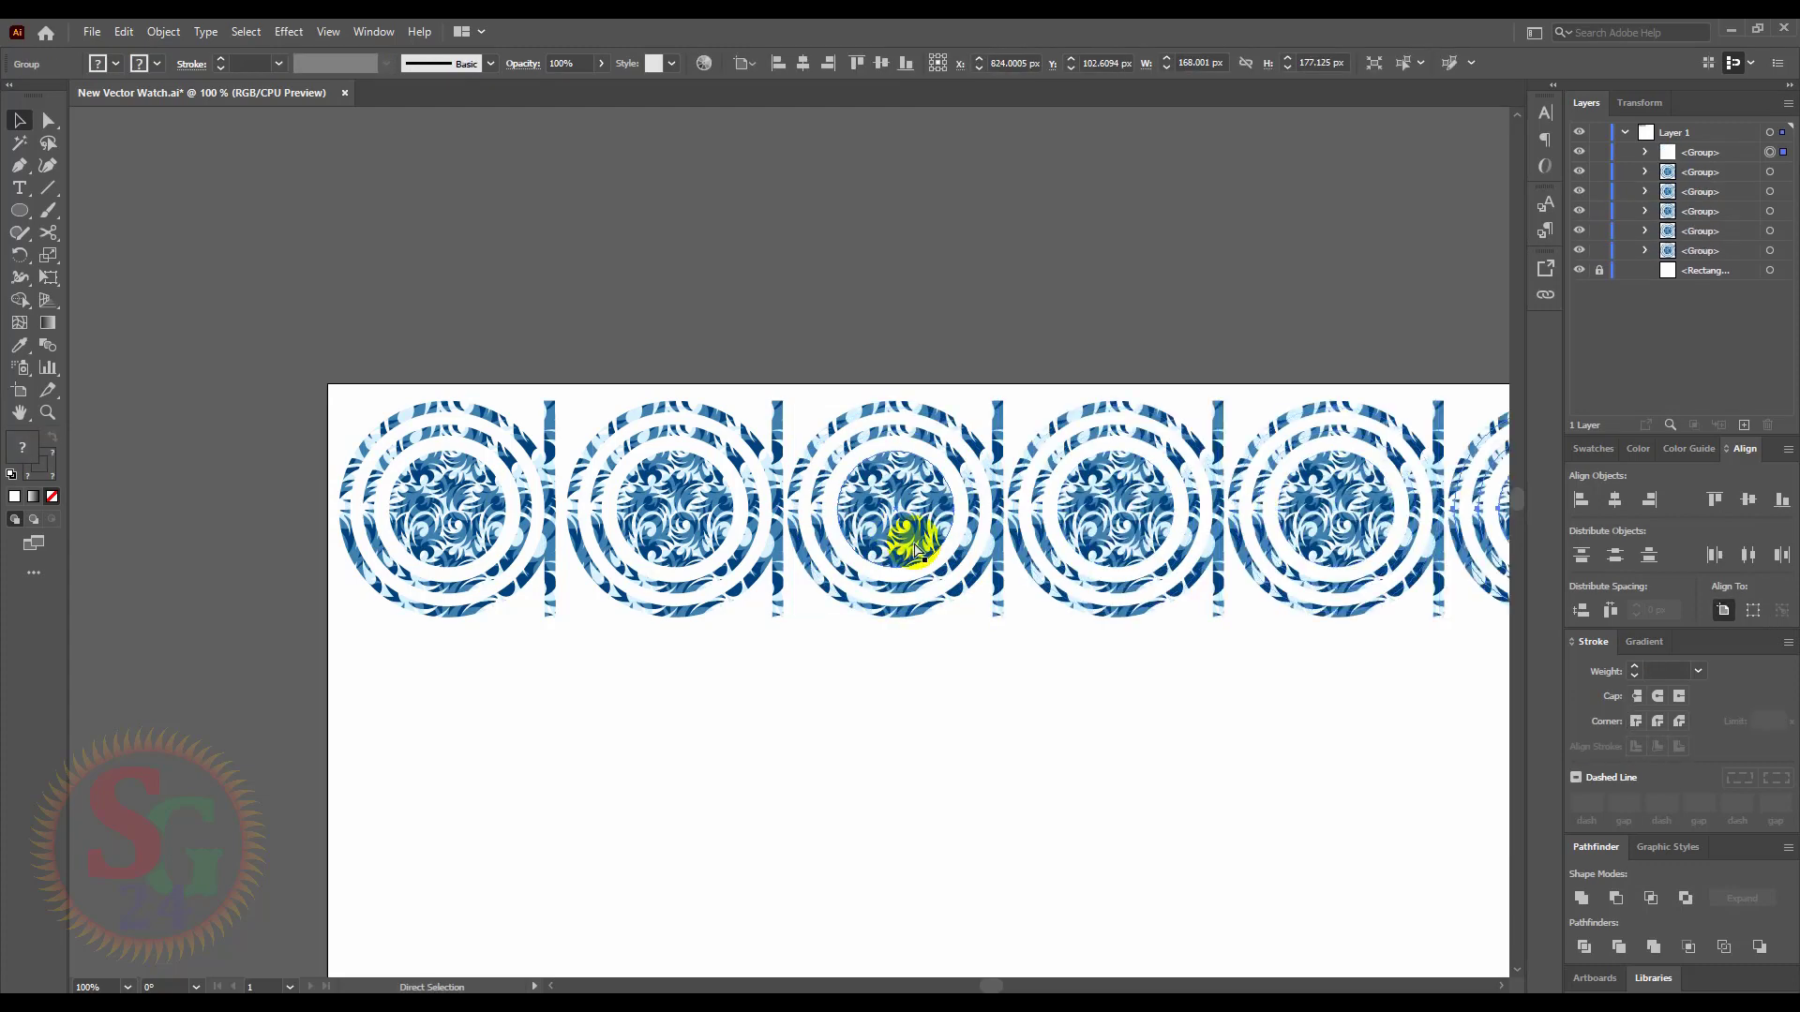
scroll(916, 549, "down", 3)
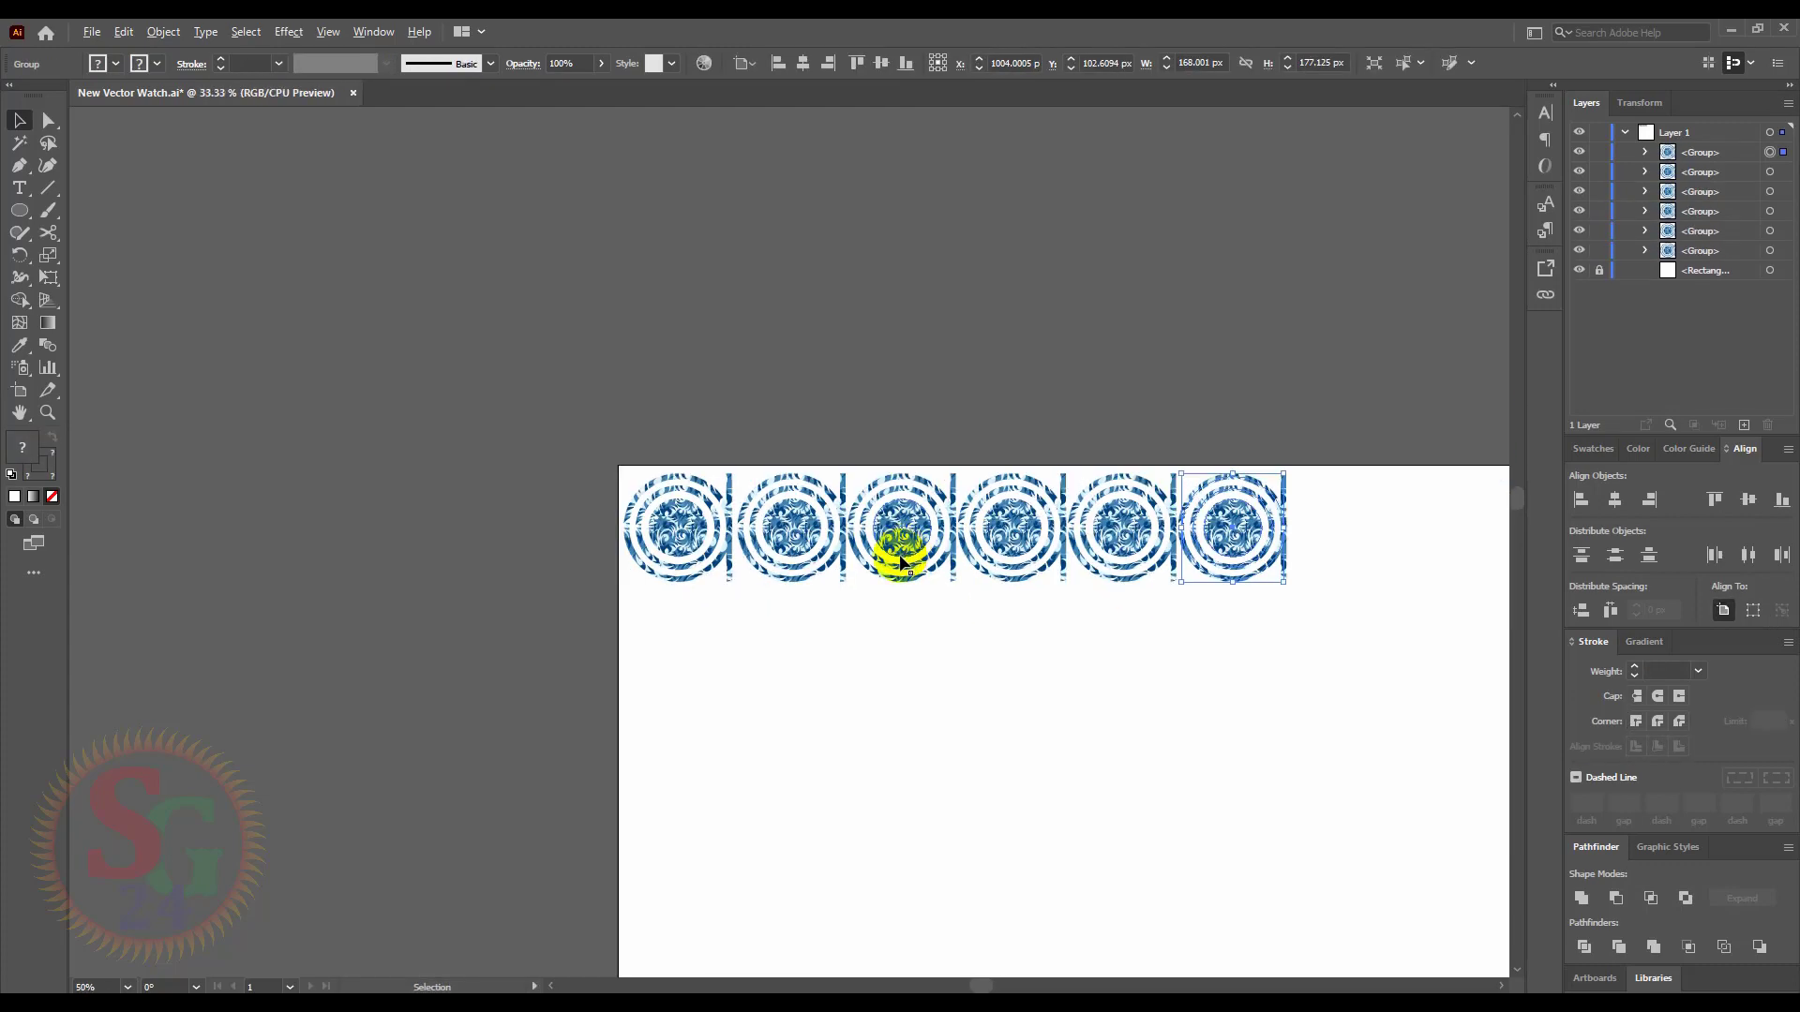
key("ctrl+d")
key("ctrl+d")
key("ctrl+d")
key("ctrl+d")
key("ctrl+d")
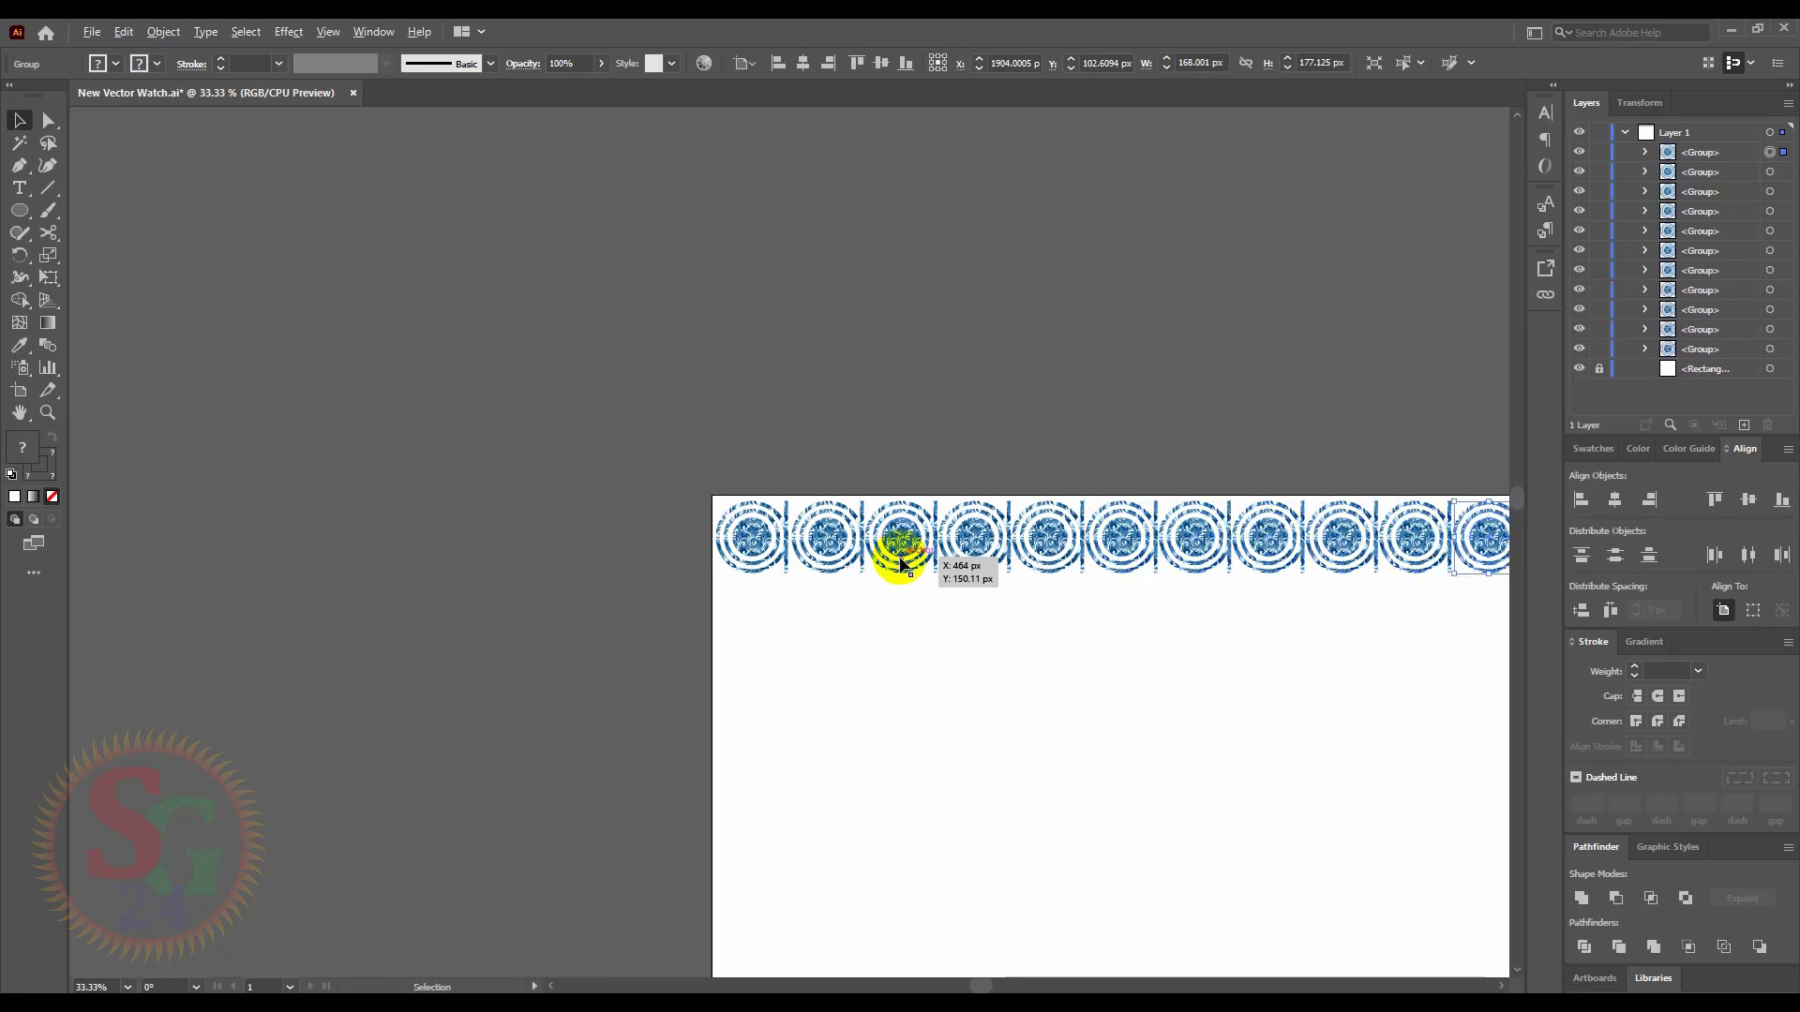
scroll(900, 560, "down", 2)
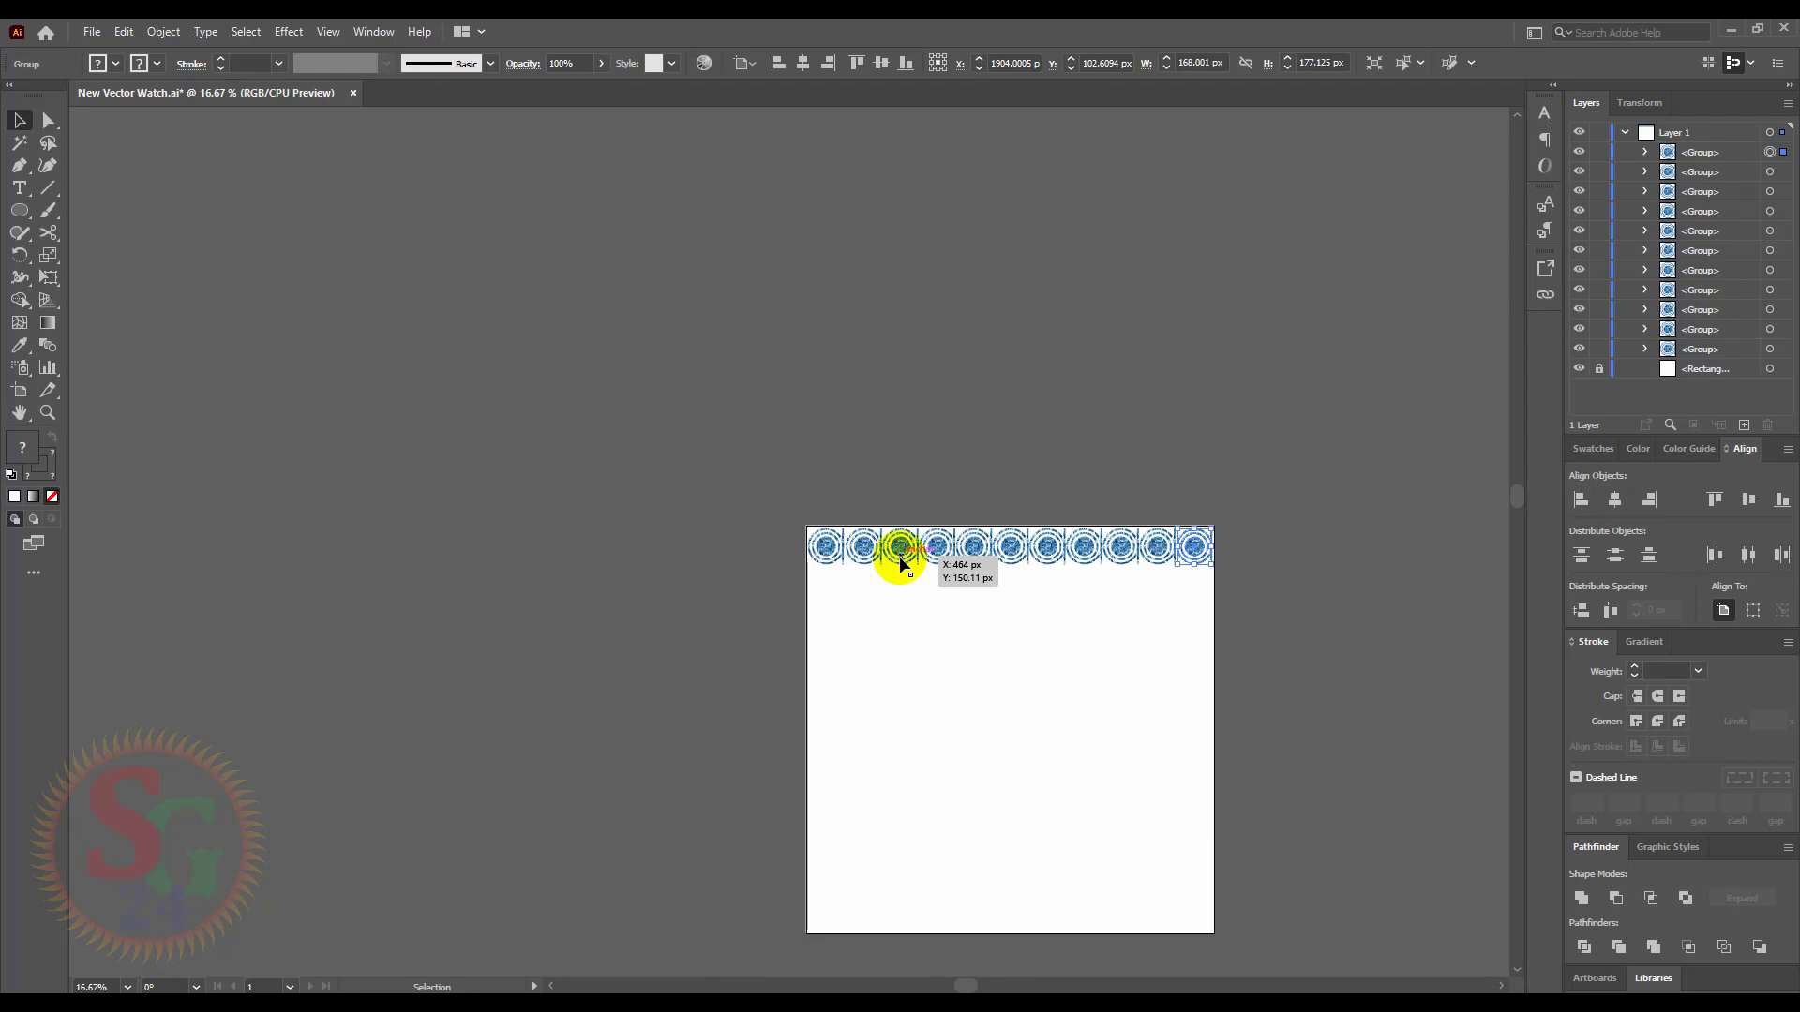
- Distribute the horizontal spacing evenly between all eleven circle groups in the row
scroll(900, 561, "up", 1)
left_click_drag(719, 502, 1396, 589)
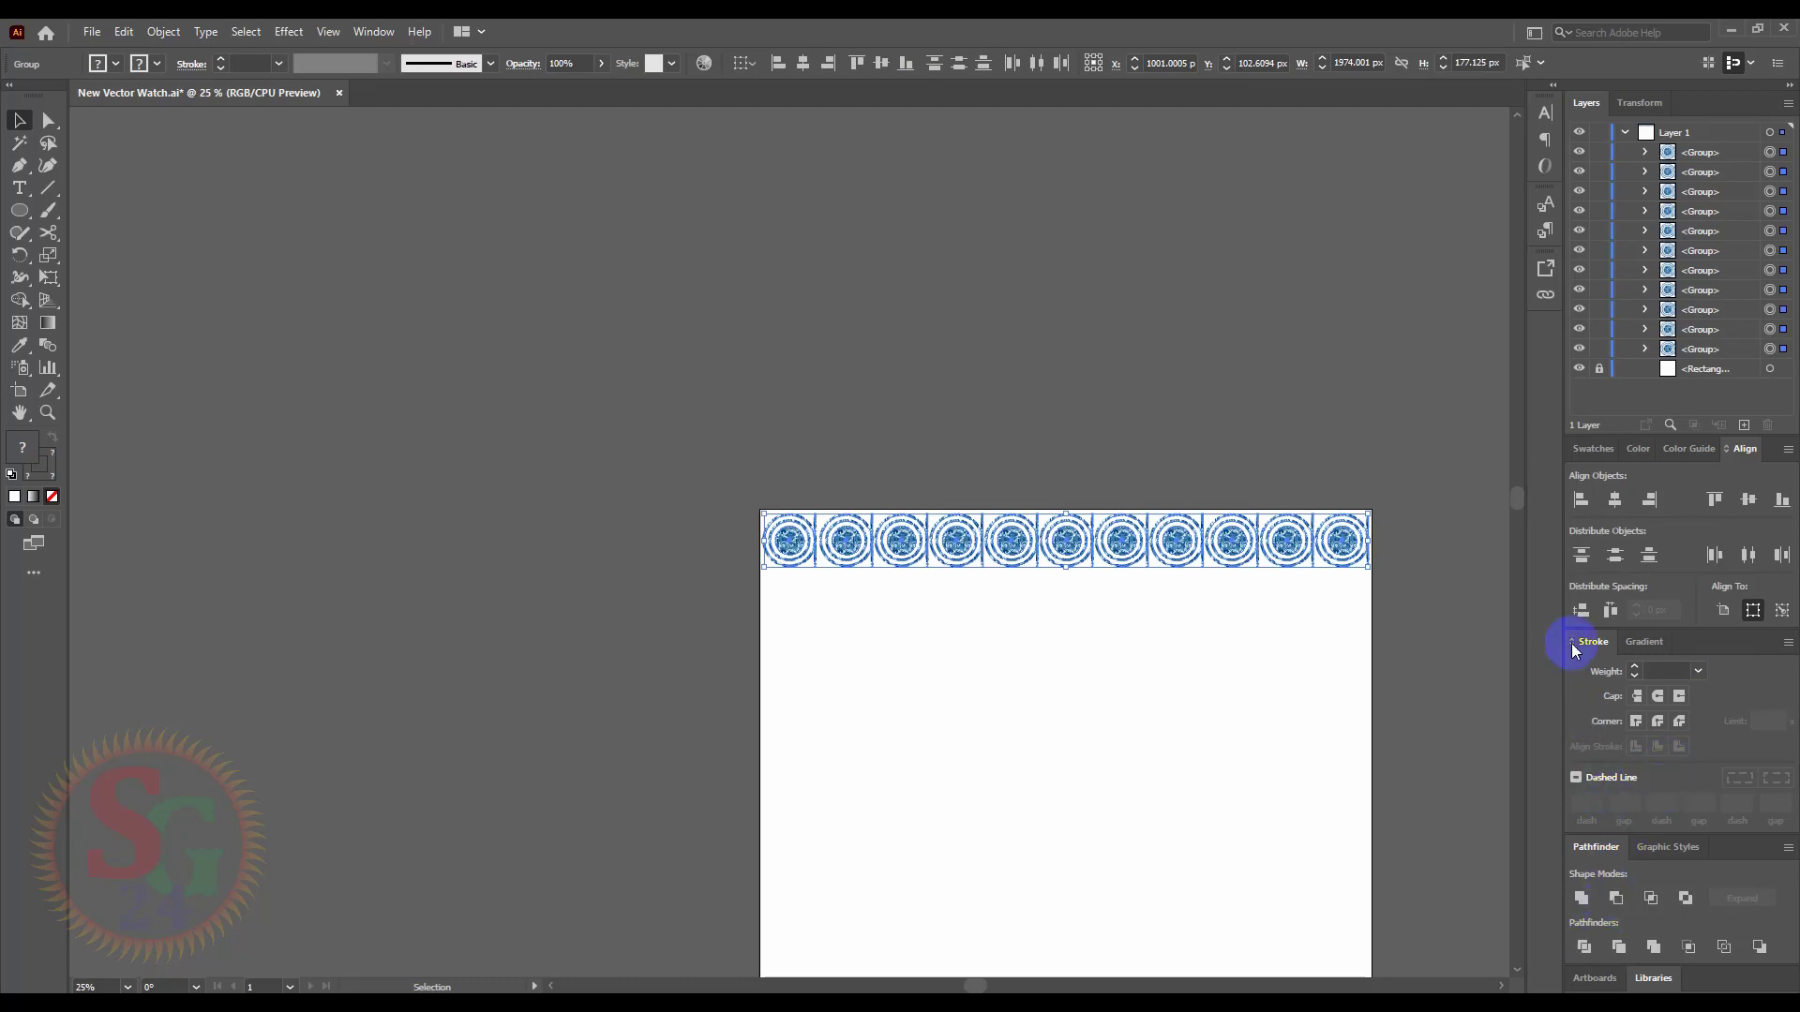
left_click(1608, 611)
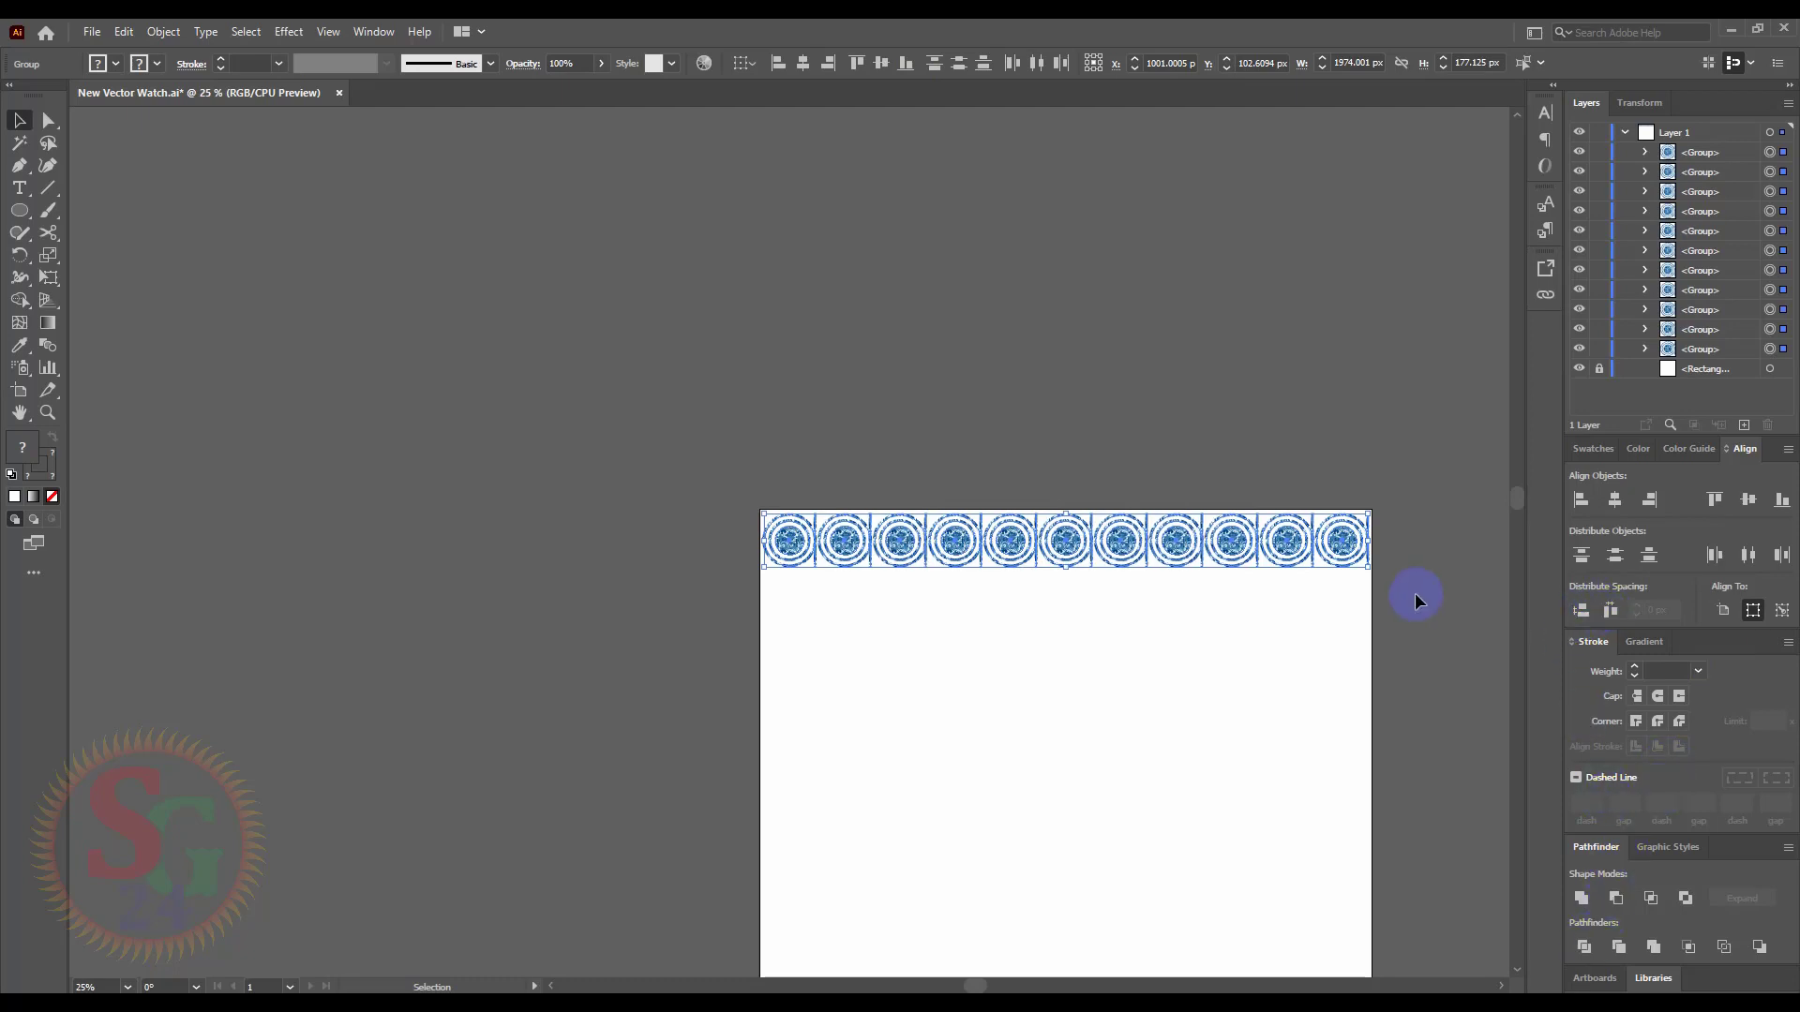
- Draw a horizontal swirl-patterned 9 pt line about 1986 px long along the lower edge of the circle row
left_click(48, 188)
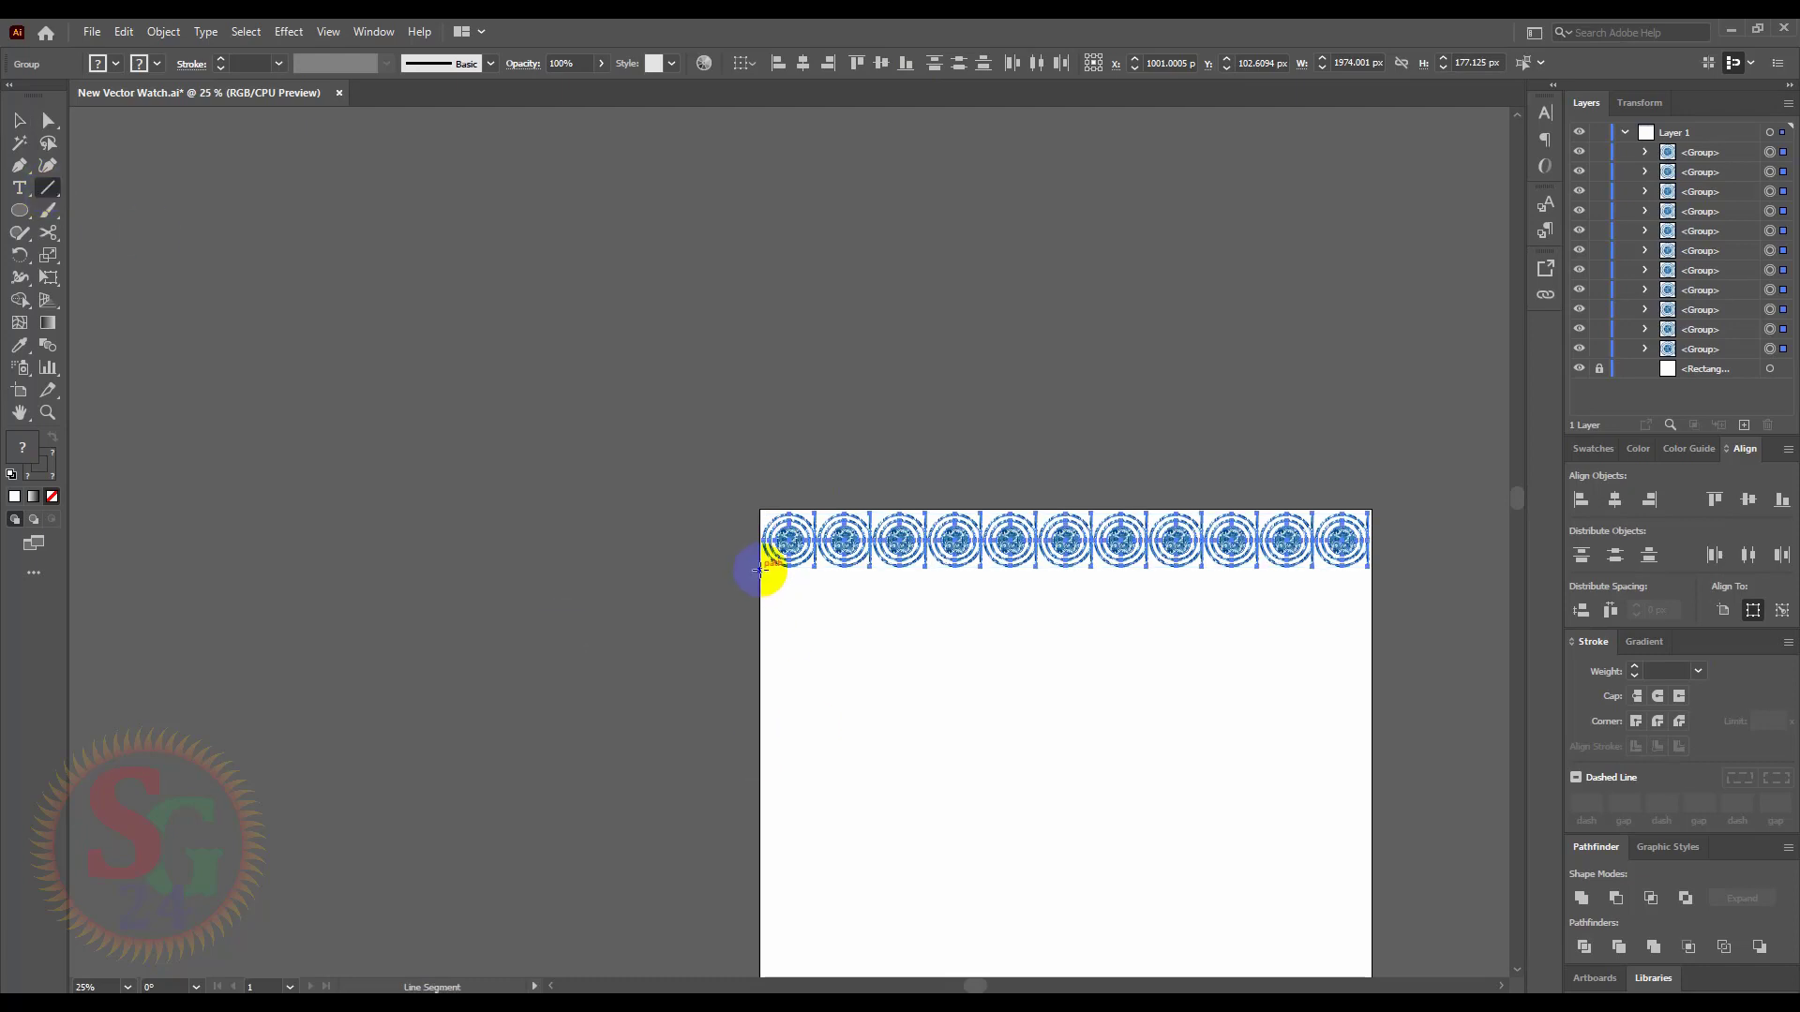
left_click_drag(764, 568, 1371, 566)
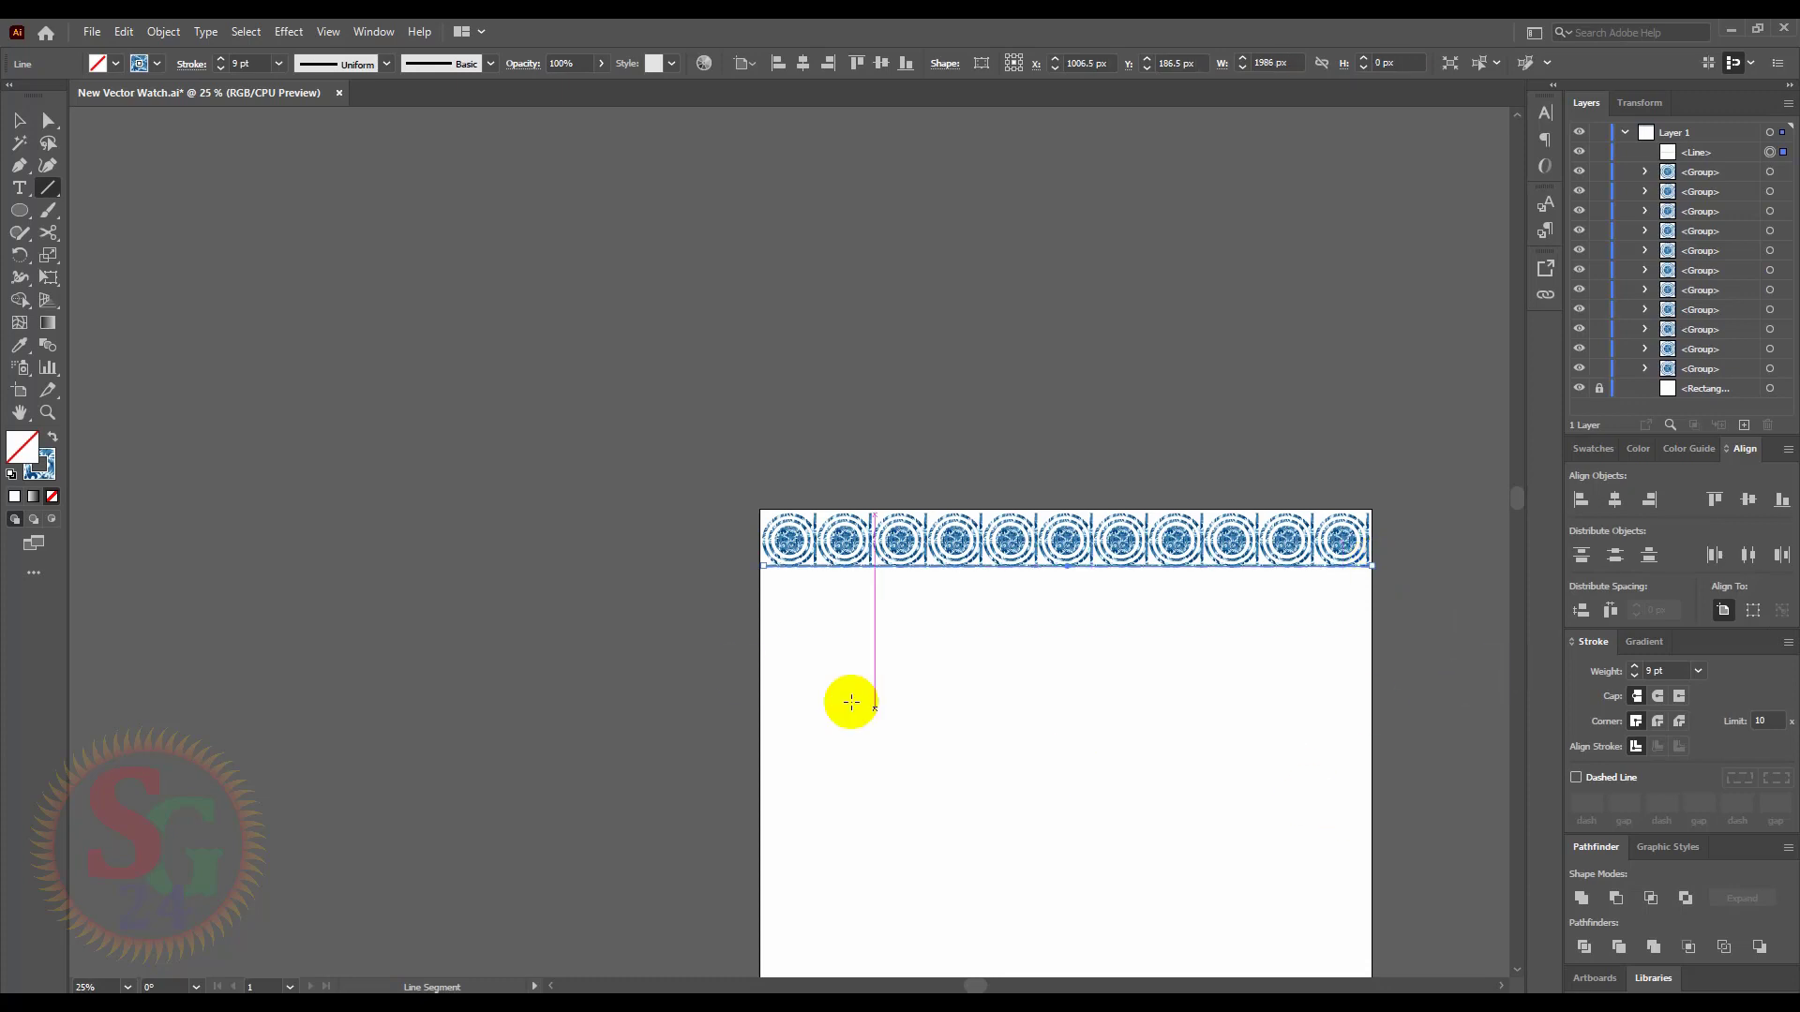
left_click(17, 122)
left_click(222, 435)
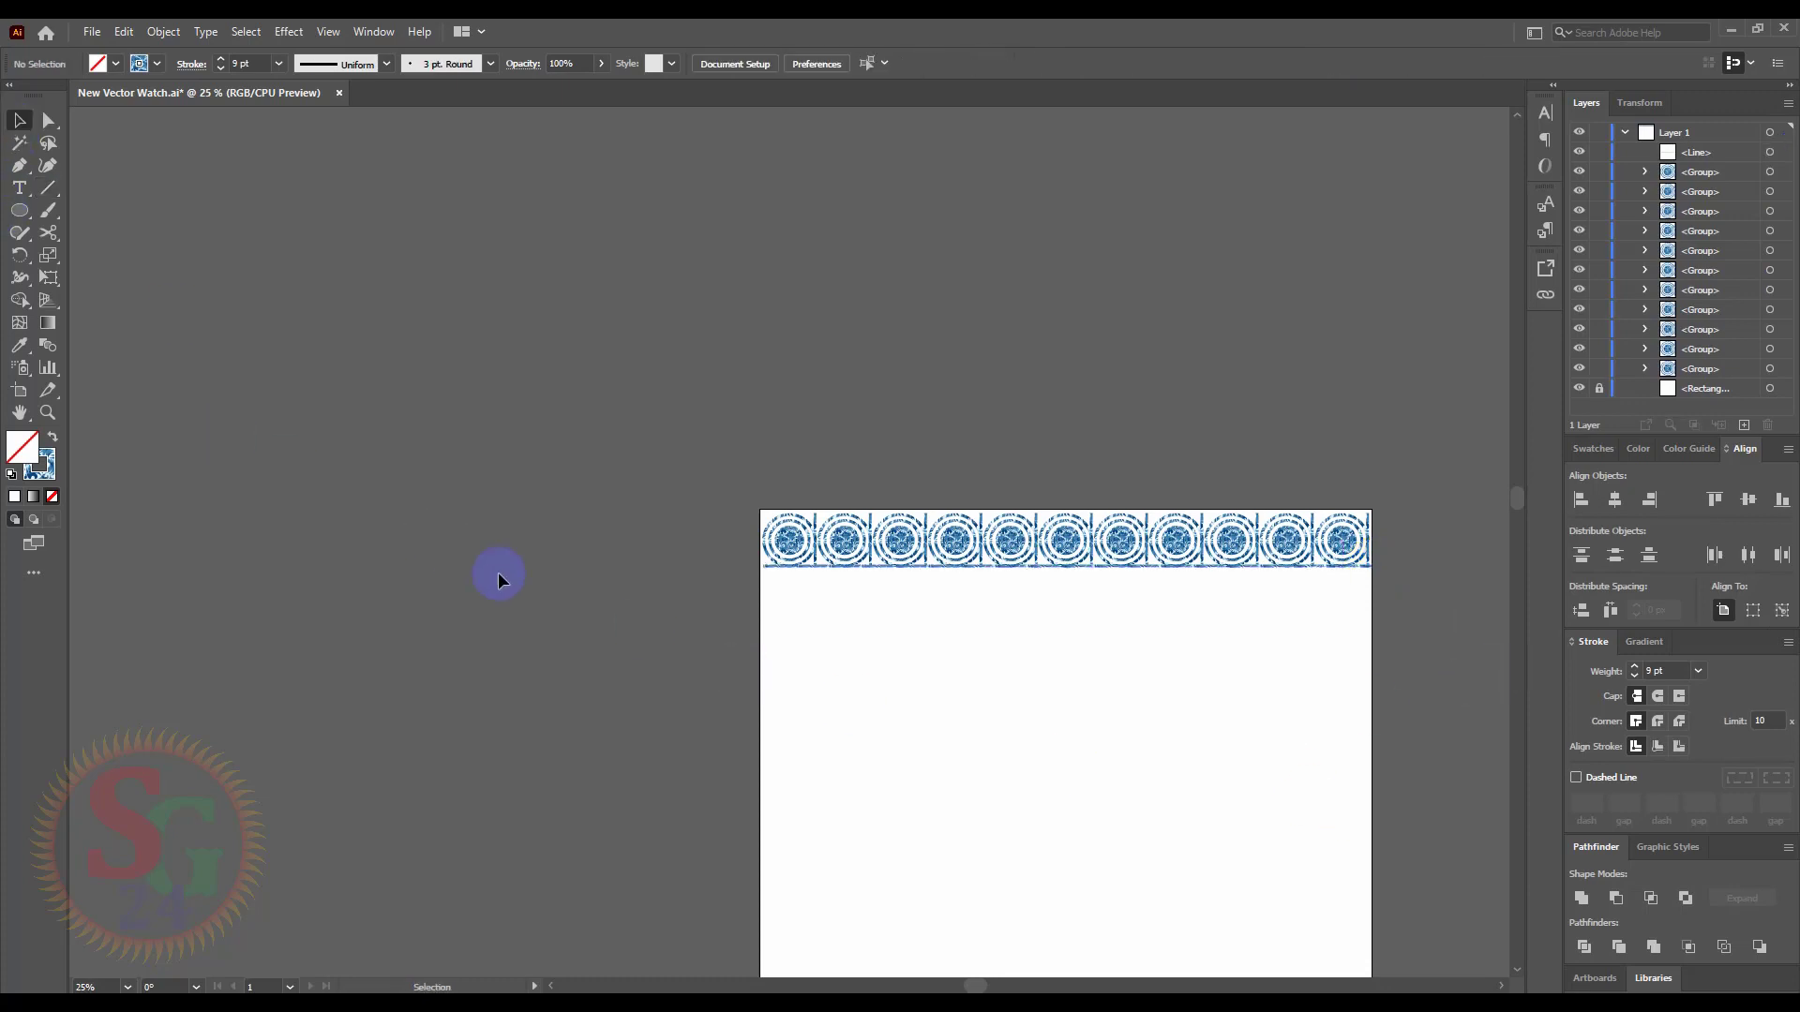
- Extend the horizontal line's left end to the artboard's left edge, making the line about 1999 px long
scroll(819, 667, "up", 5)
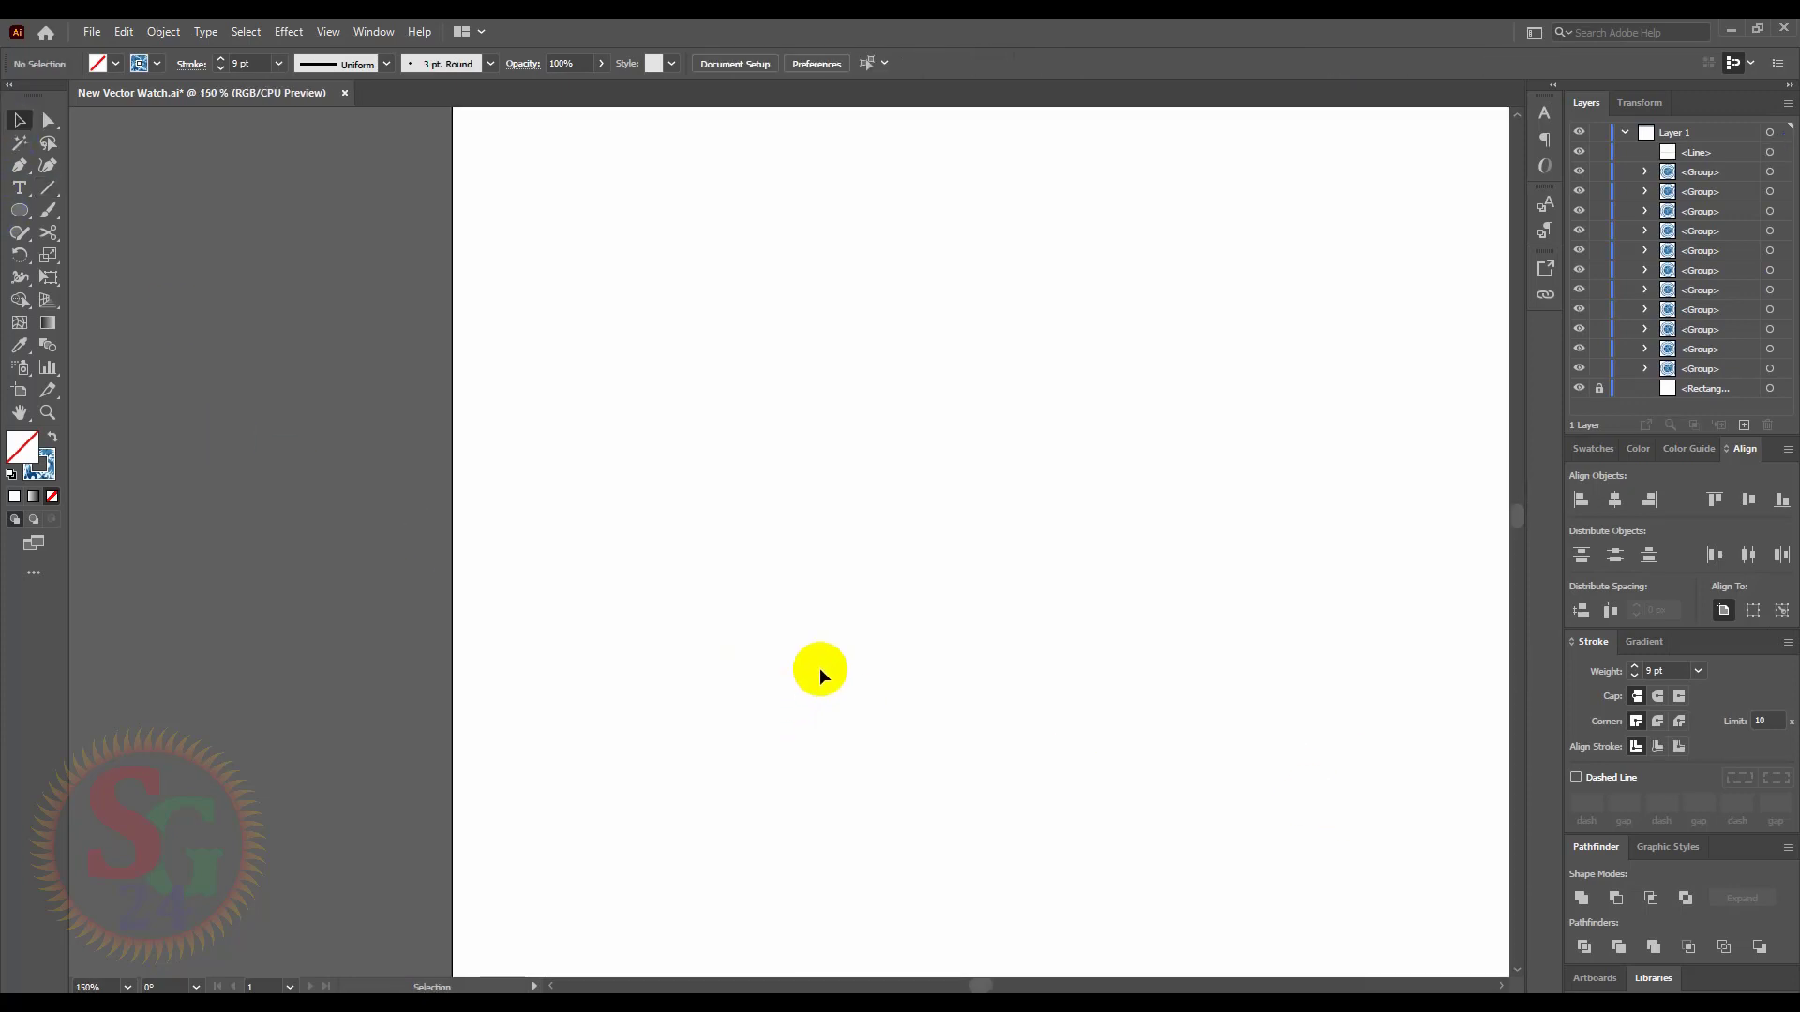
left_click_drag(997, 441, 779, 731)
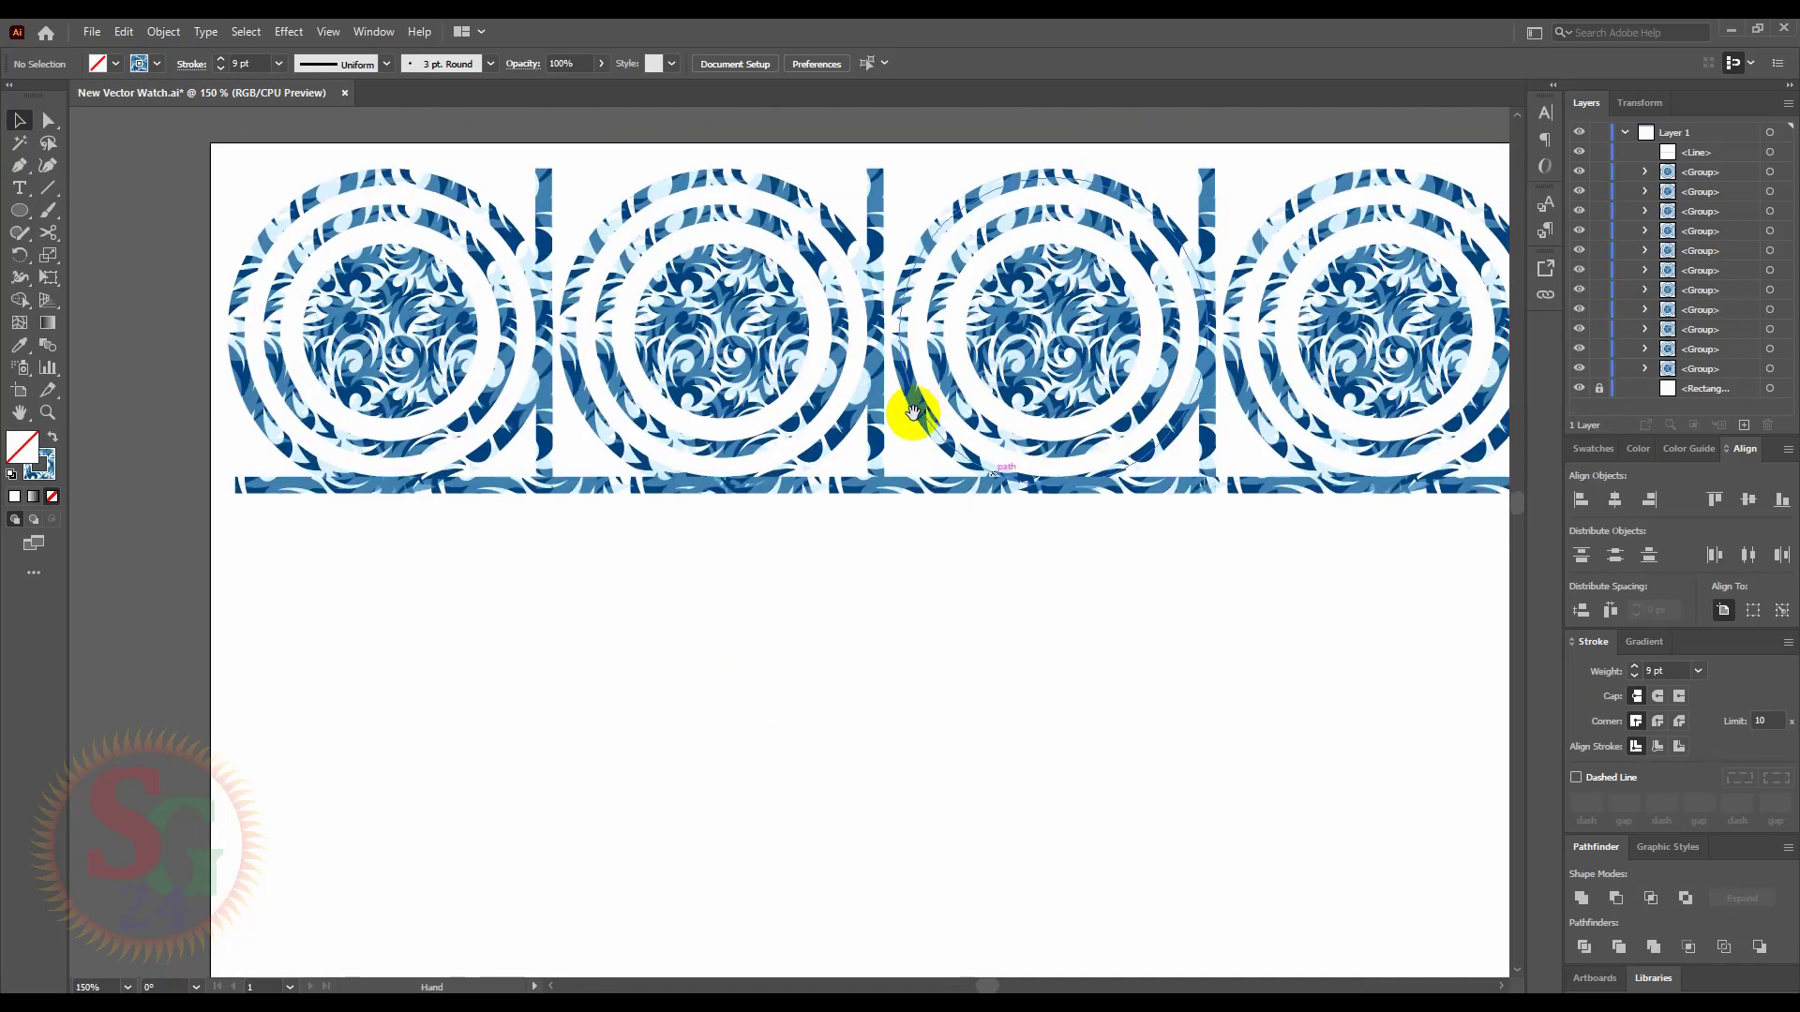
left_click(238, 487)
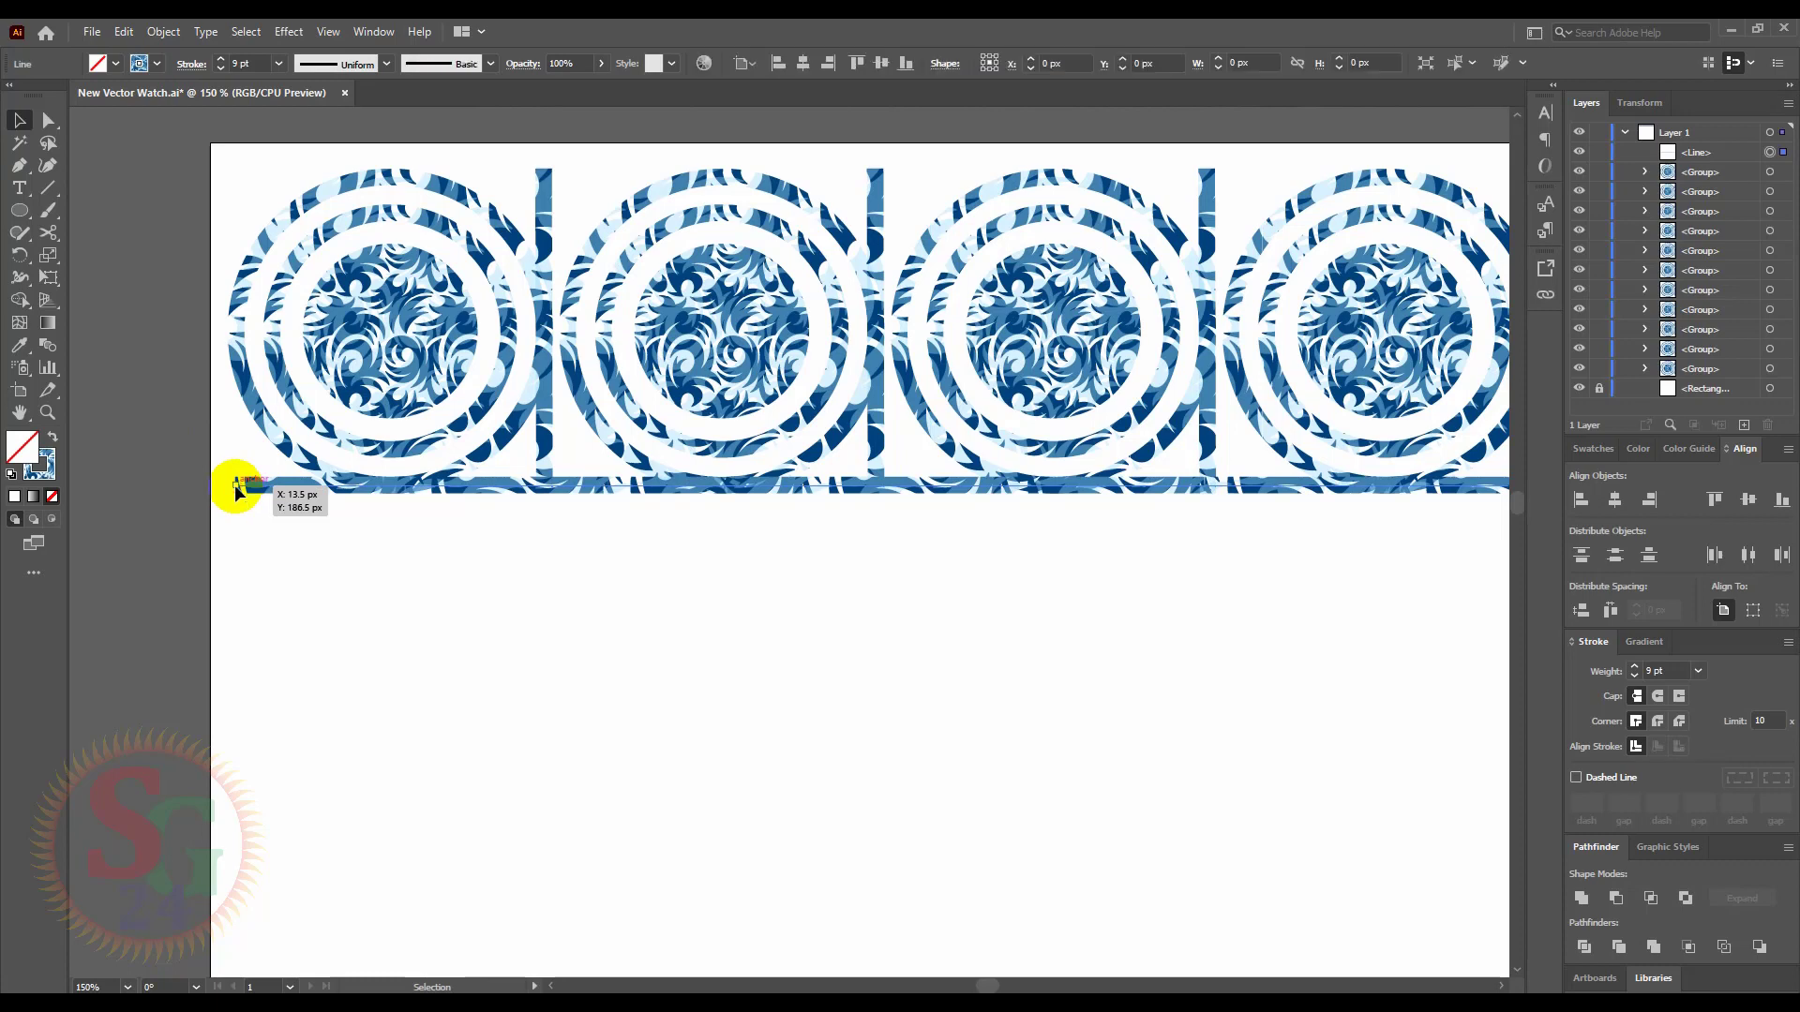
left_click_drag(238, 488, 221, 486)
- Group the eleven circle groups and the horizontal line into one row object
scroll(969, 640, "down", 5)
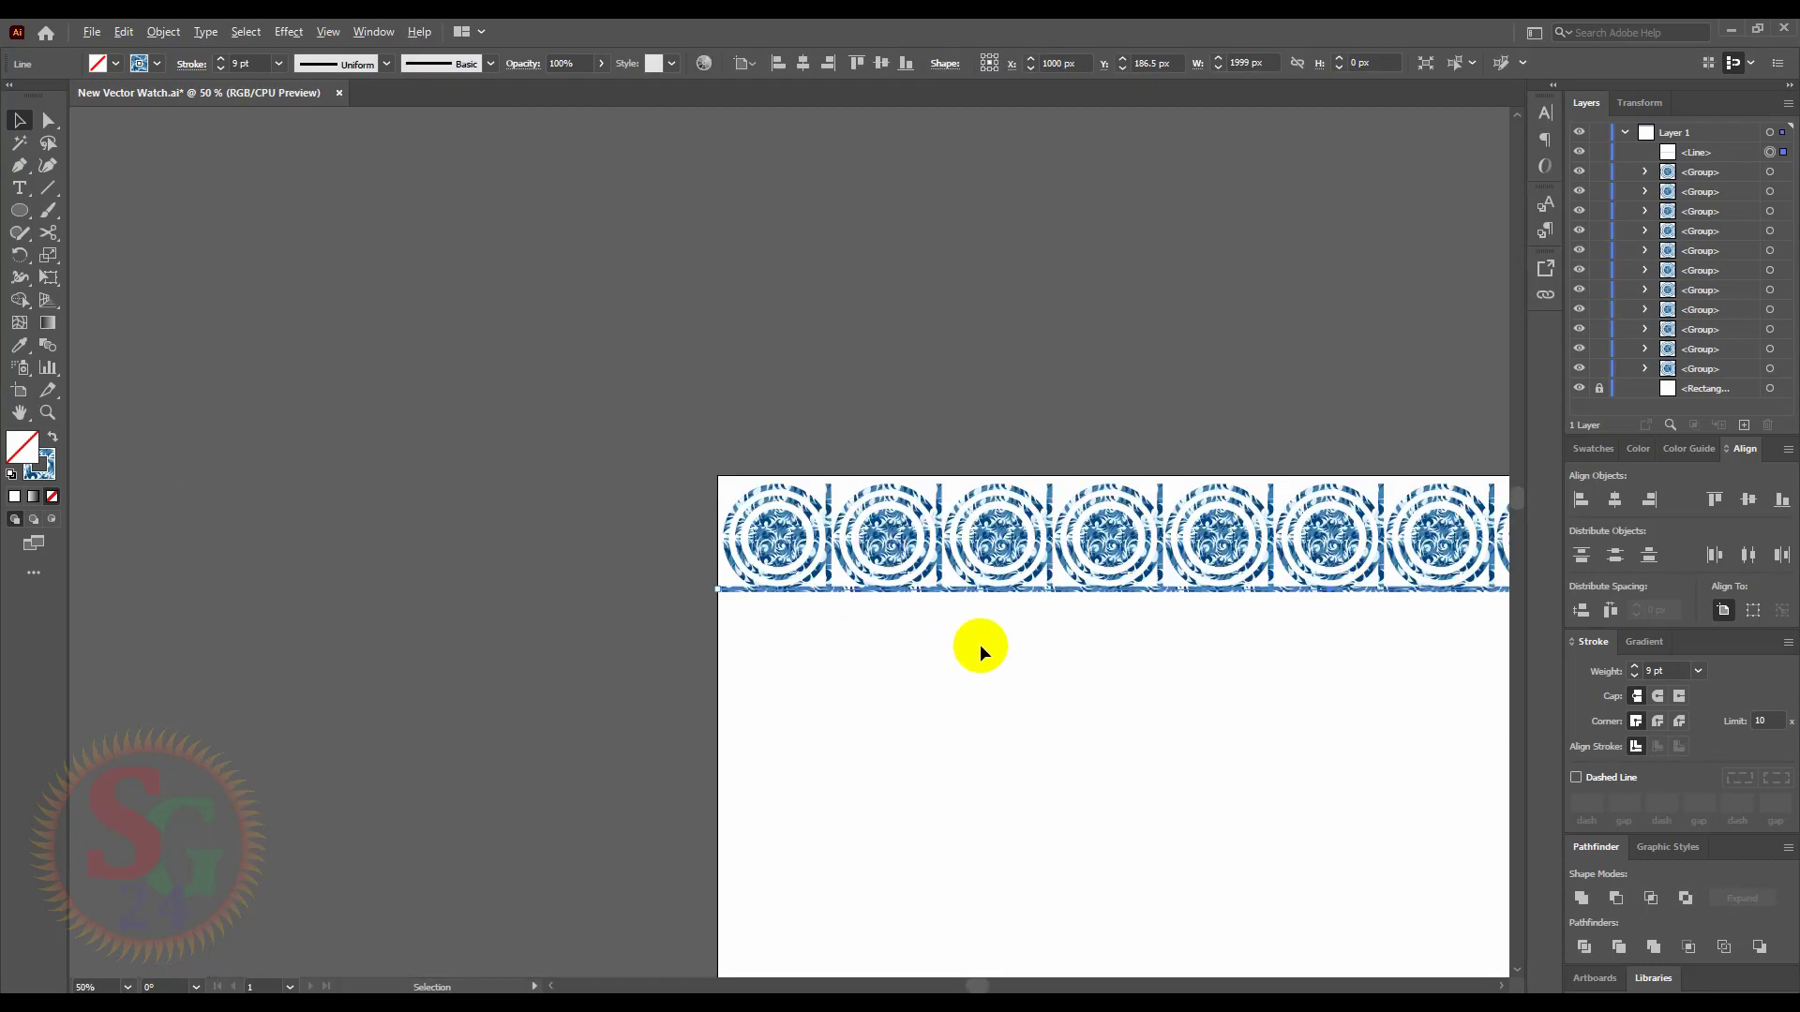
scroll(1159, 651, "down", 1)
left_click_drag(1234, 655, 522, 510)
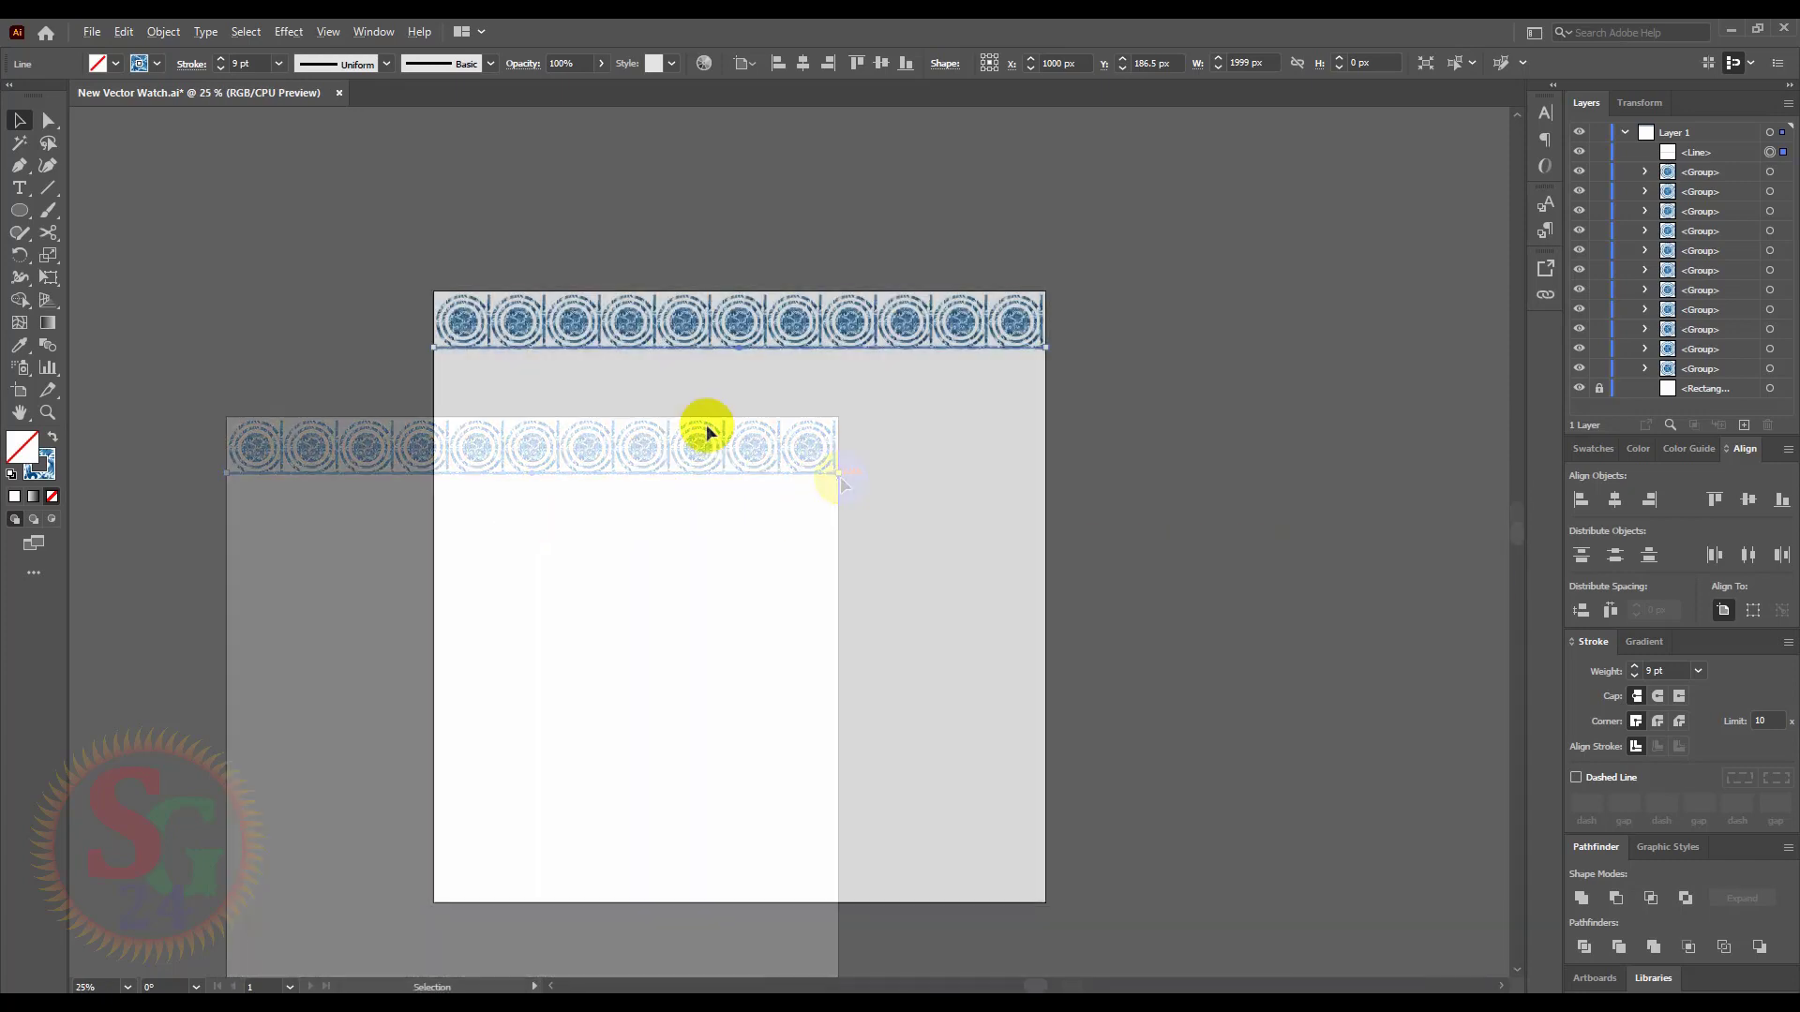
left_click_drag(369, 289, 1206, 399)
key("ctrl+g")
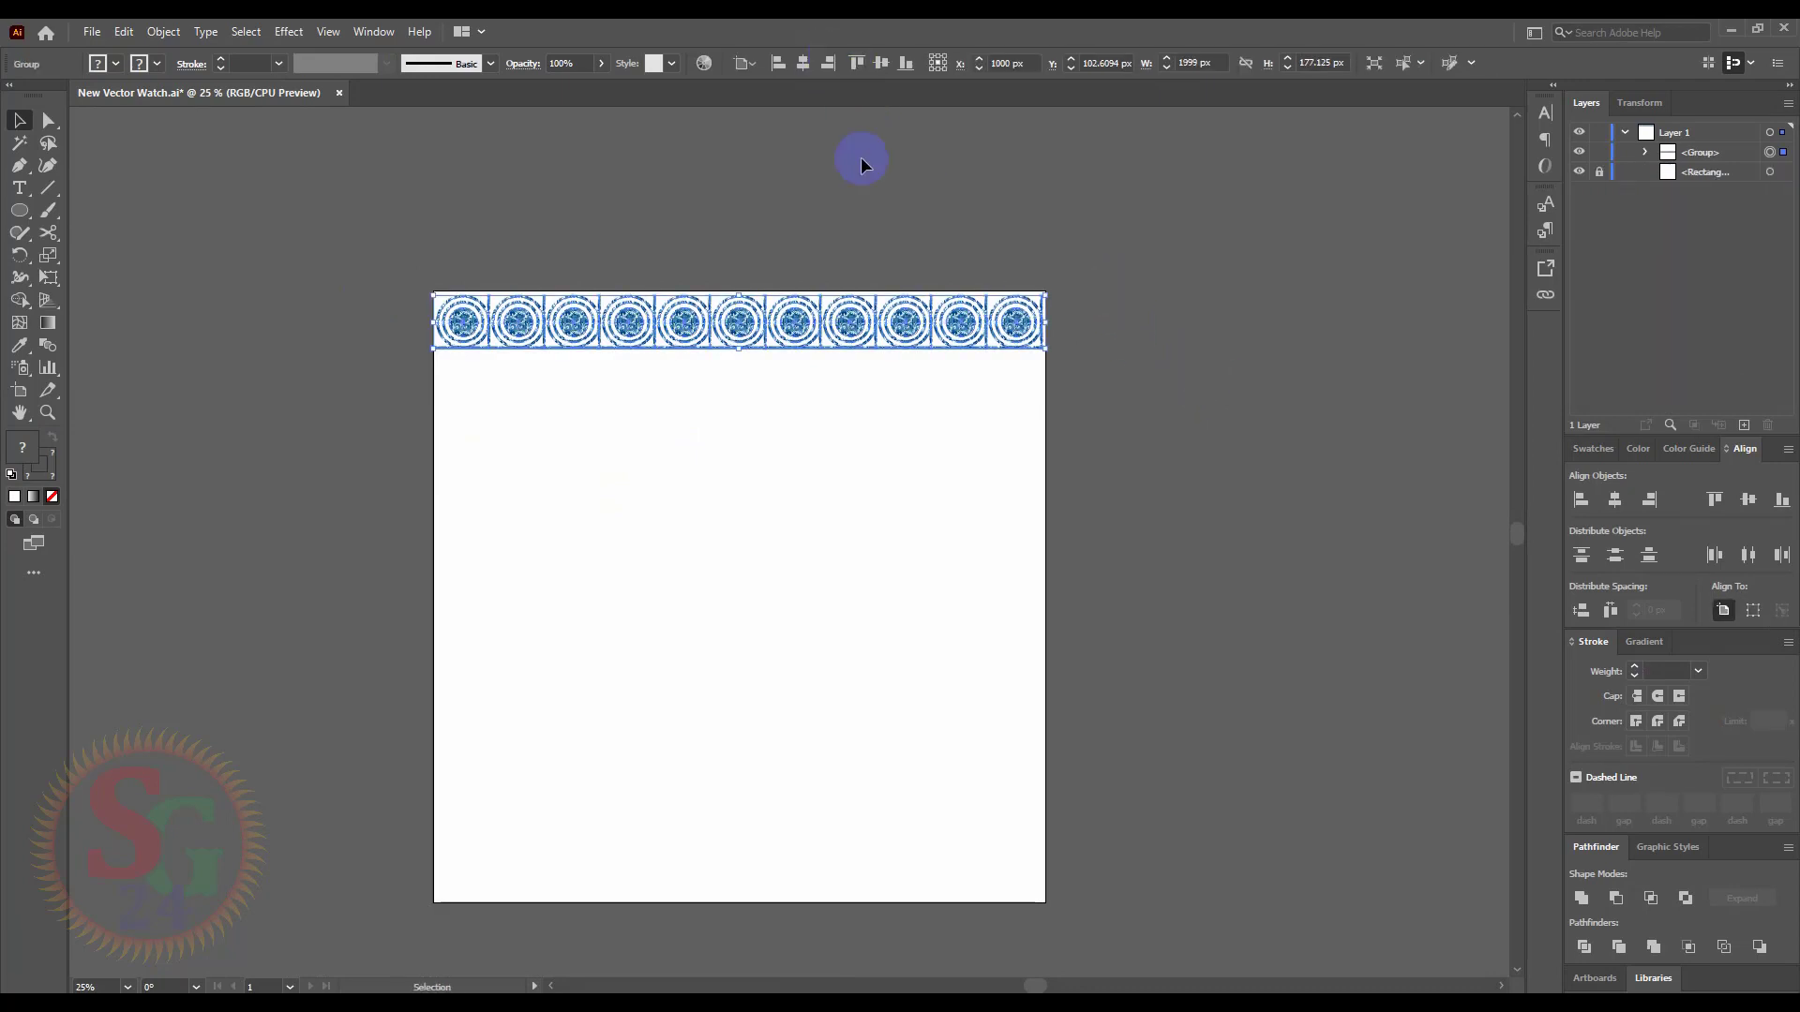
- Place a copy of the grouped row below the first and nudge it down to a Y position of about 309 px
left_click(847, 338)
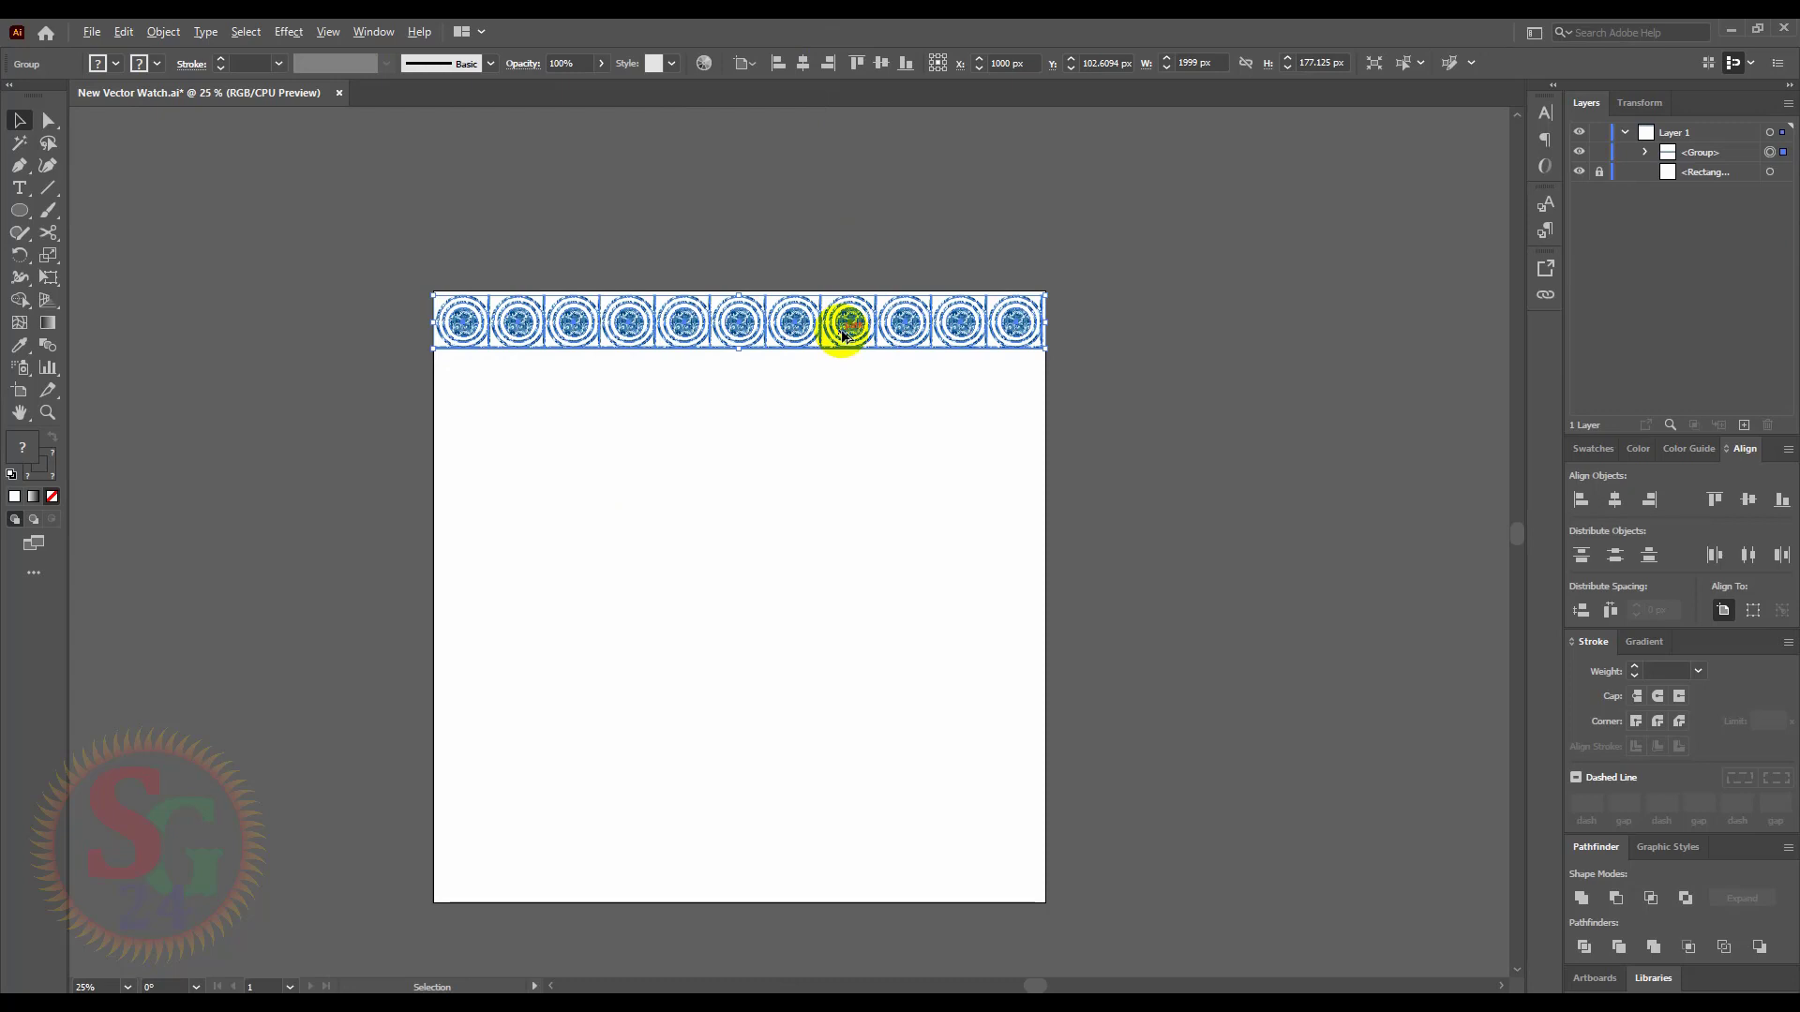
left_click_drag(843, 336, 850, 385)
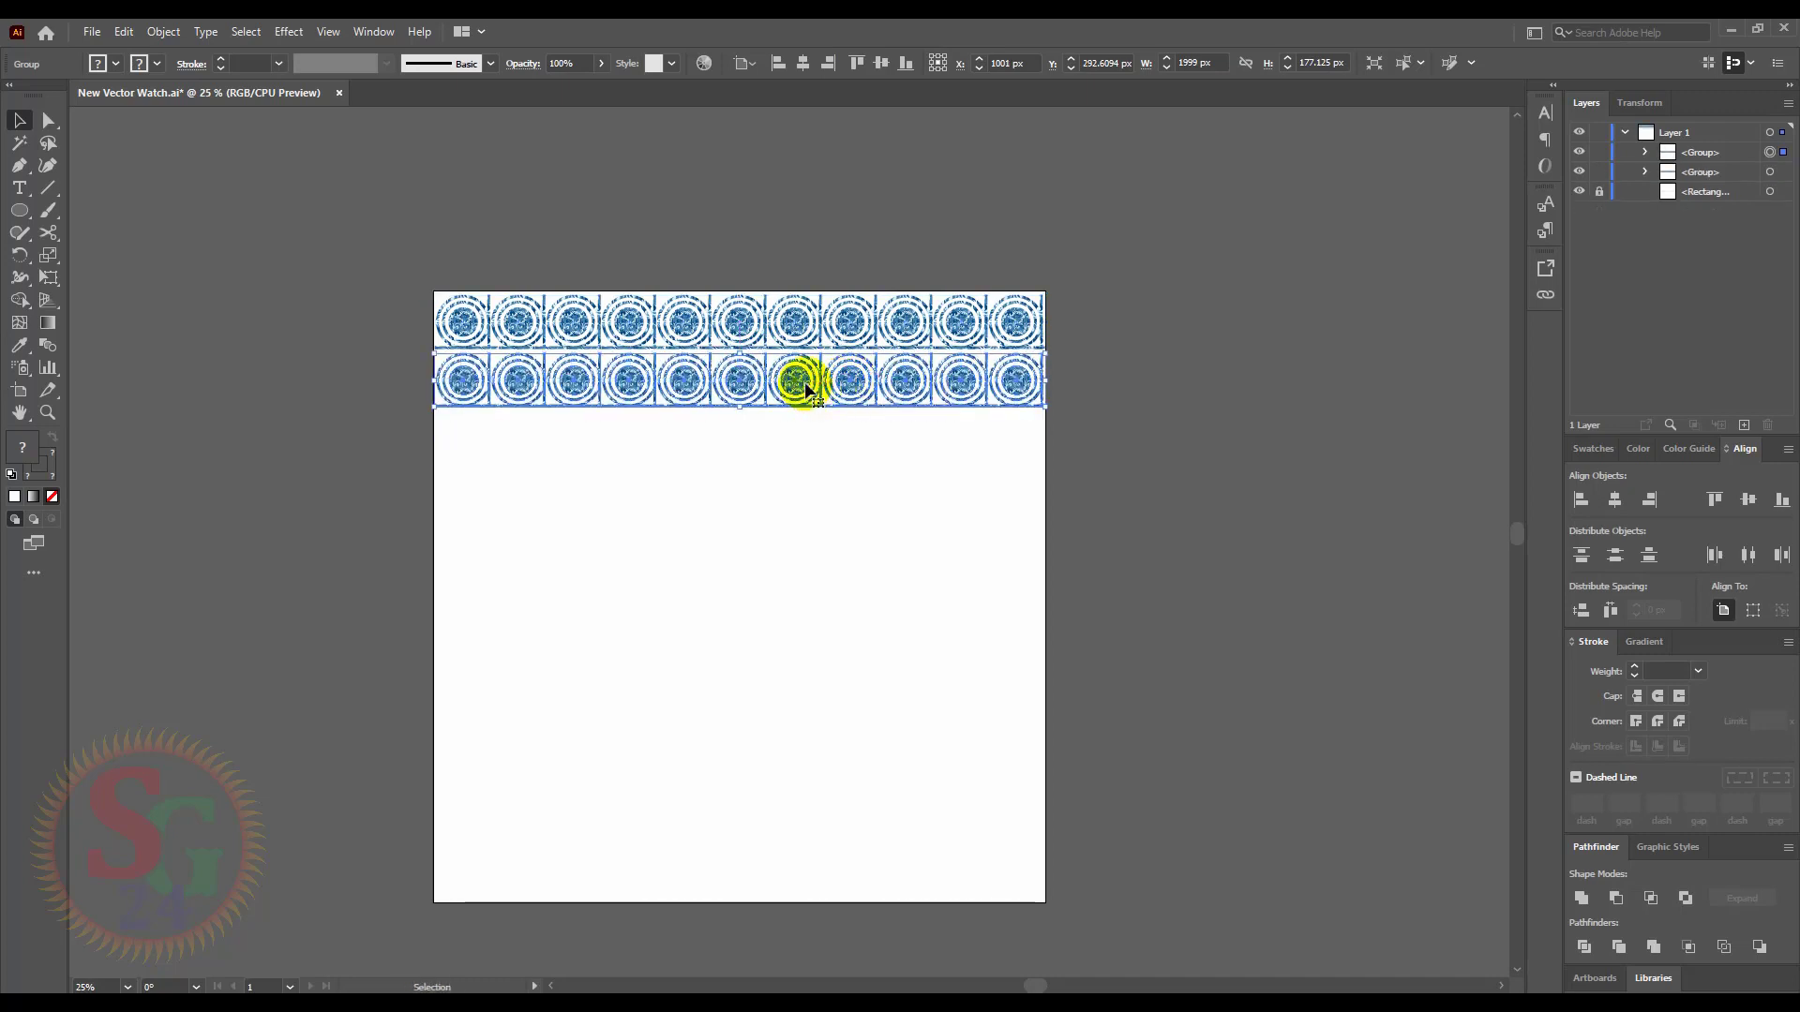
key("Down")
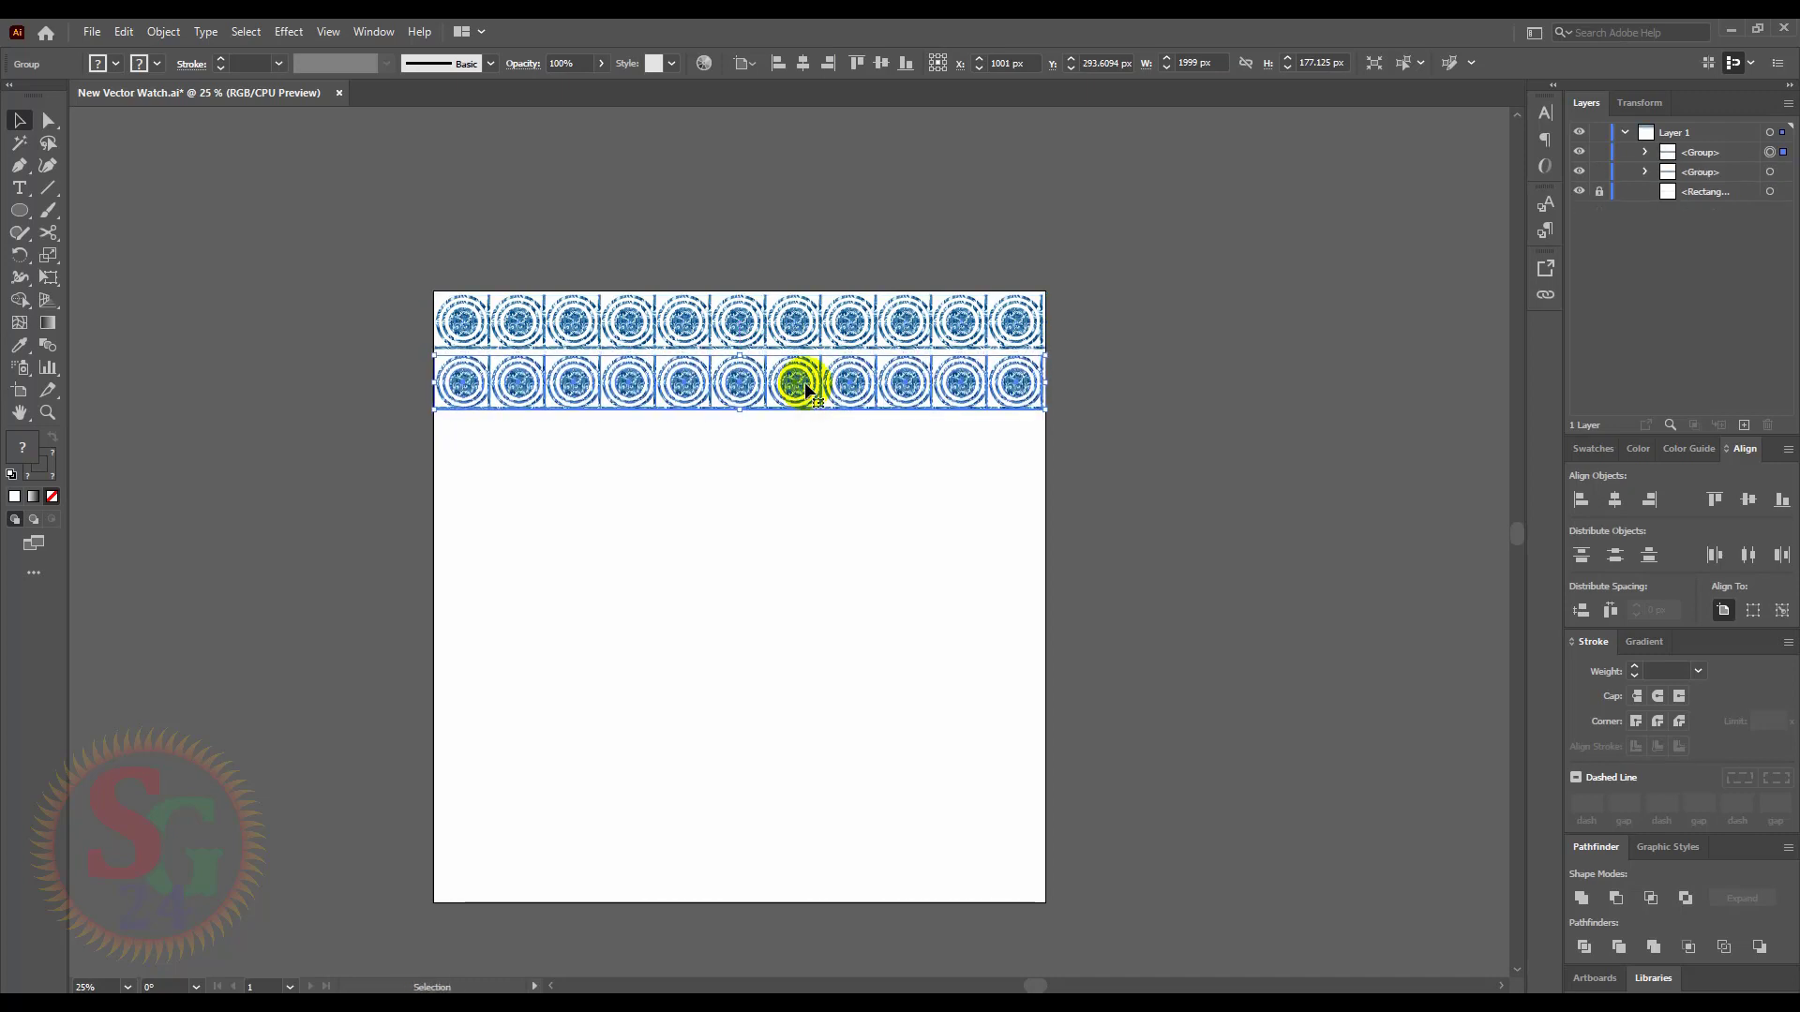
key("Down")
key("Down")
key("Down")
key("Down")
key("Down")
key("Down")
key("Down")
key("Down")
key("Down")
key("Down")
key("Down")
key("Down")
key("Down")
key("Down")
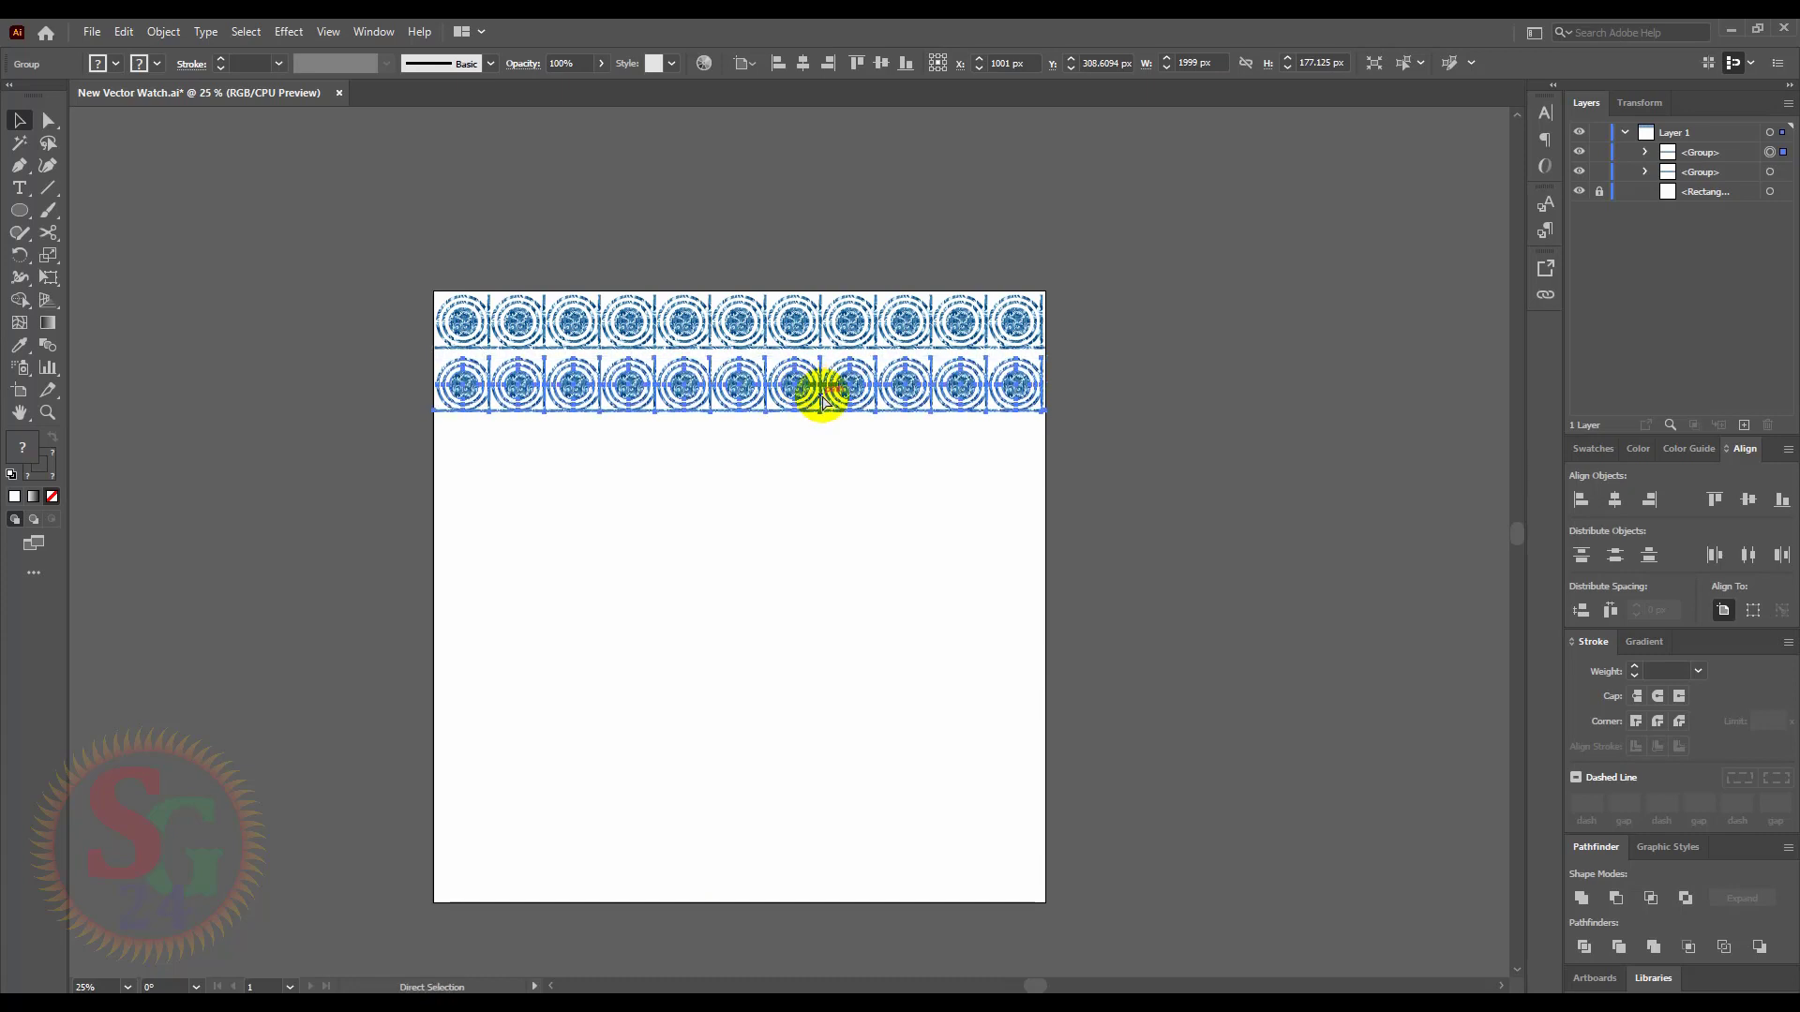
key("Down")
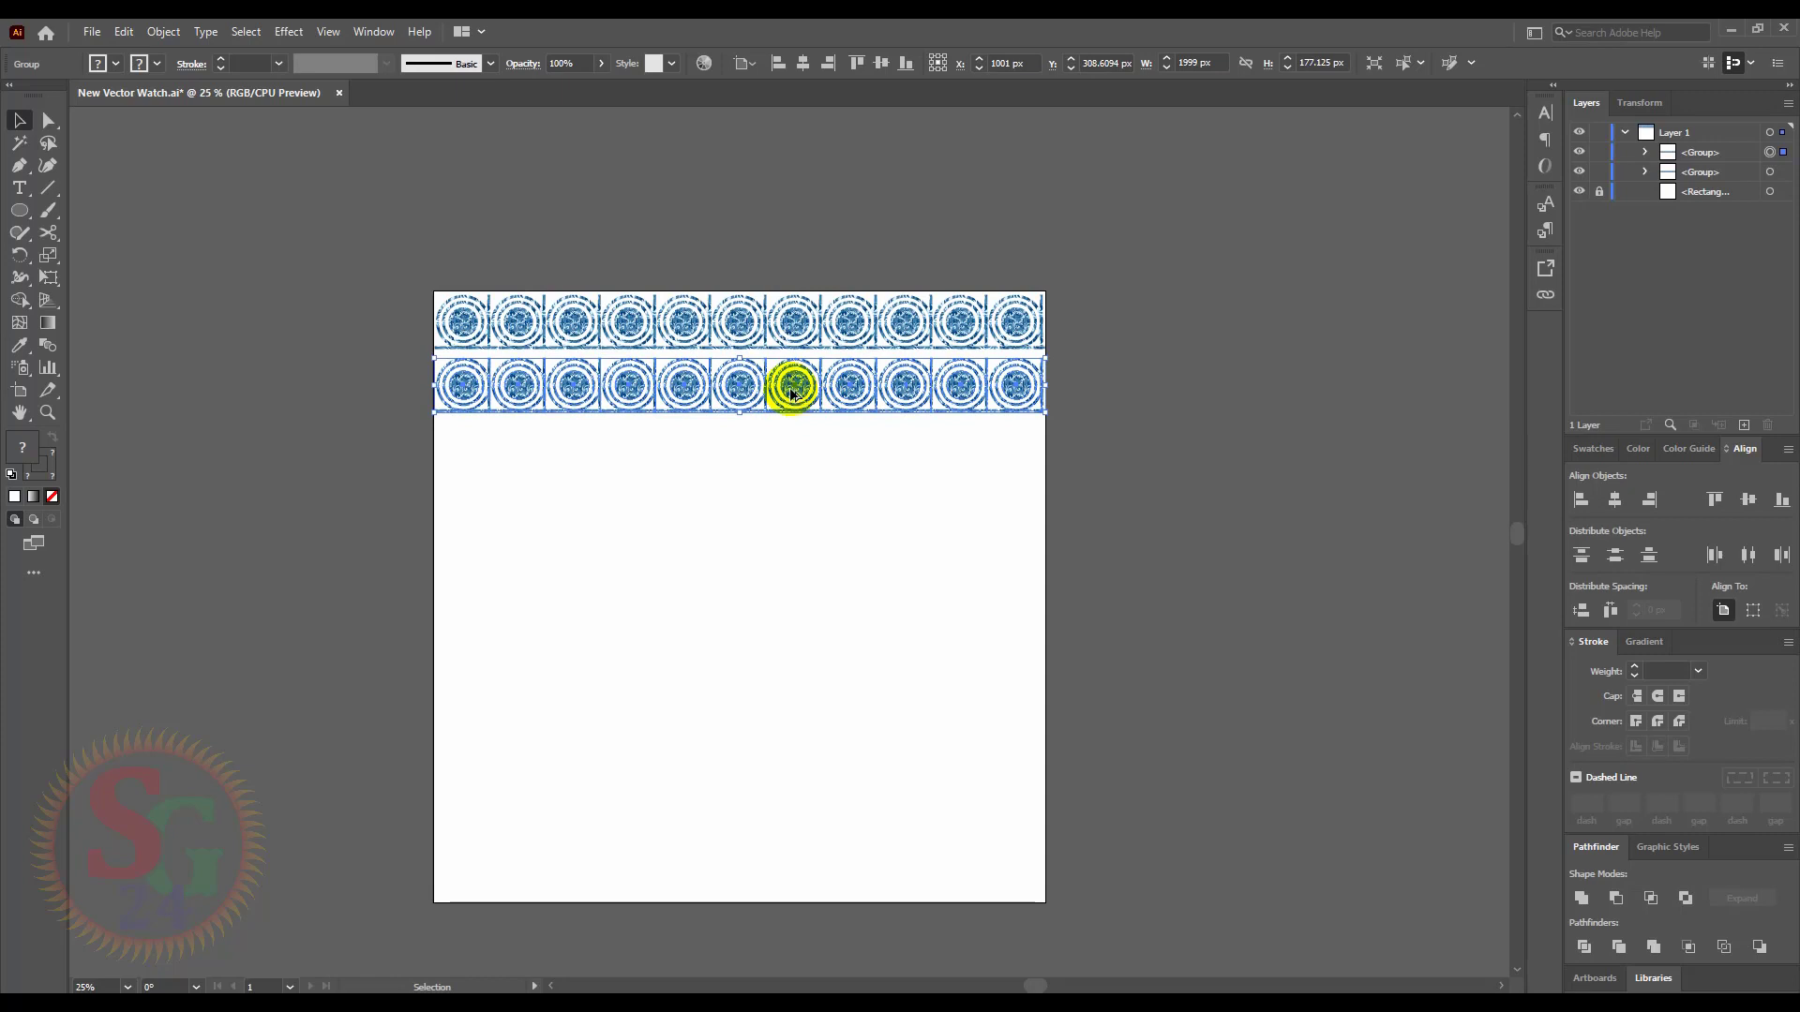
- Copy the second row further down and repeat the duplication until nine rows cover the artboard's height
left_click_drag(793, 394, 794, 465)
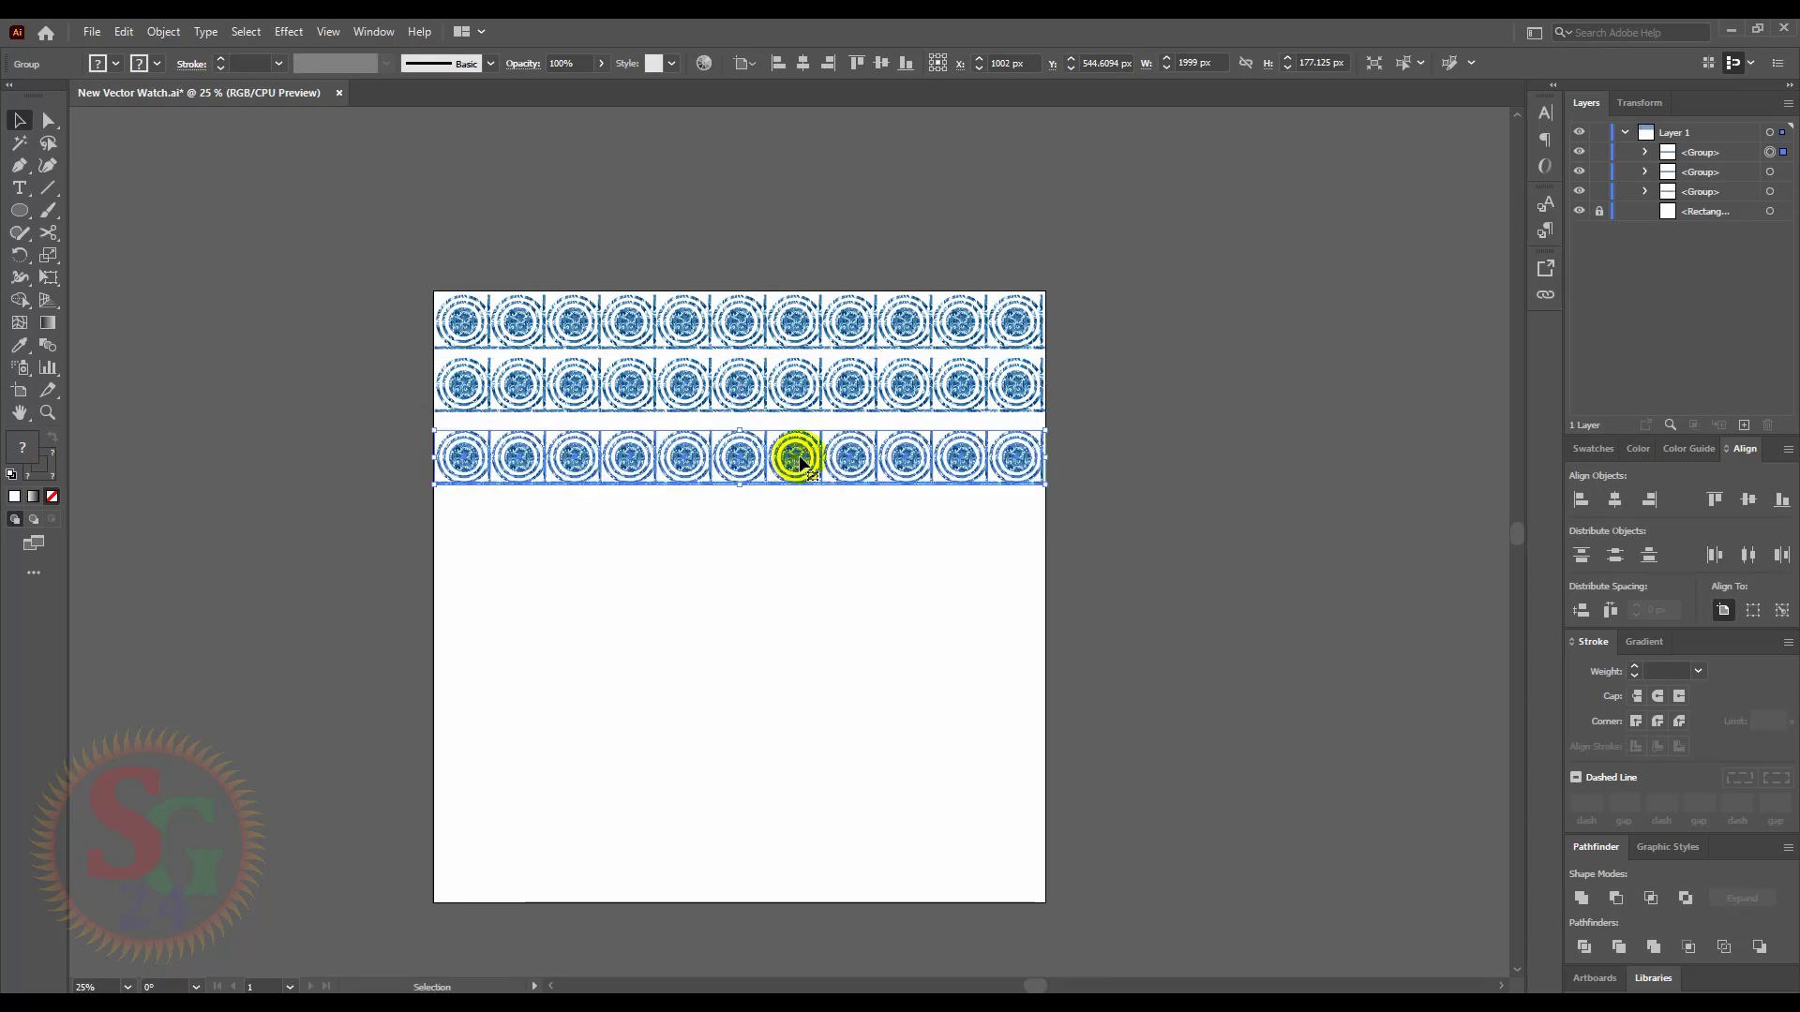
key("ctrl+d")
key("ctrl+d")
key("ctrl+d")
key("ctrl+d")
key("ctrl+d")
key("ctrl+d")
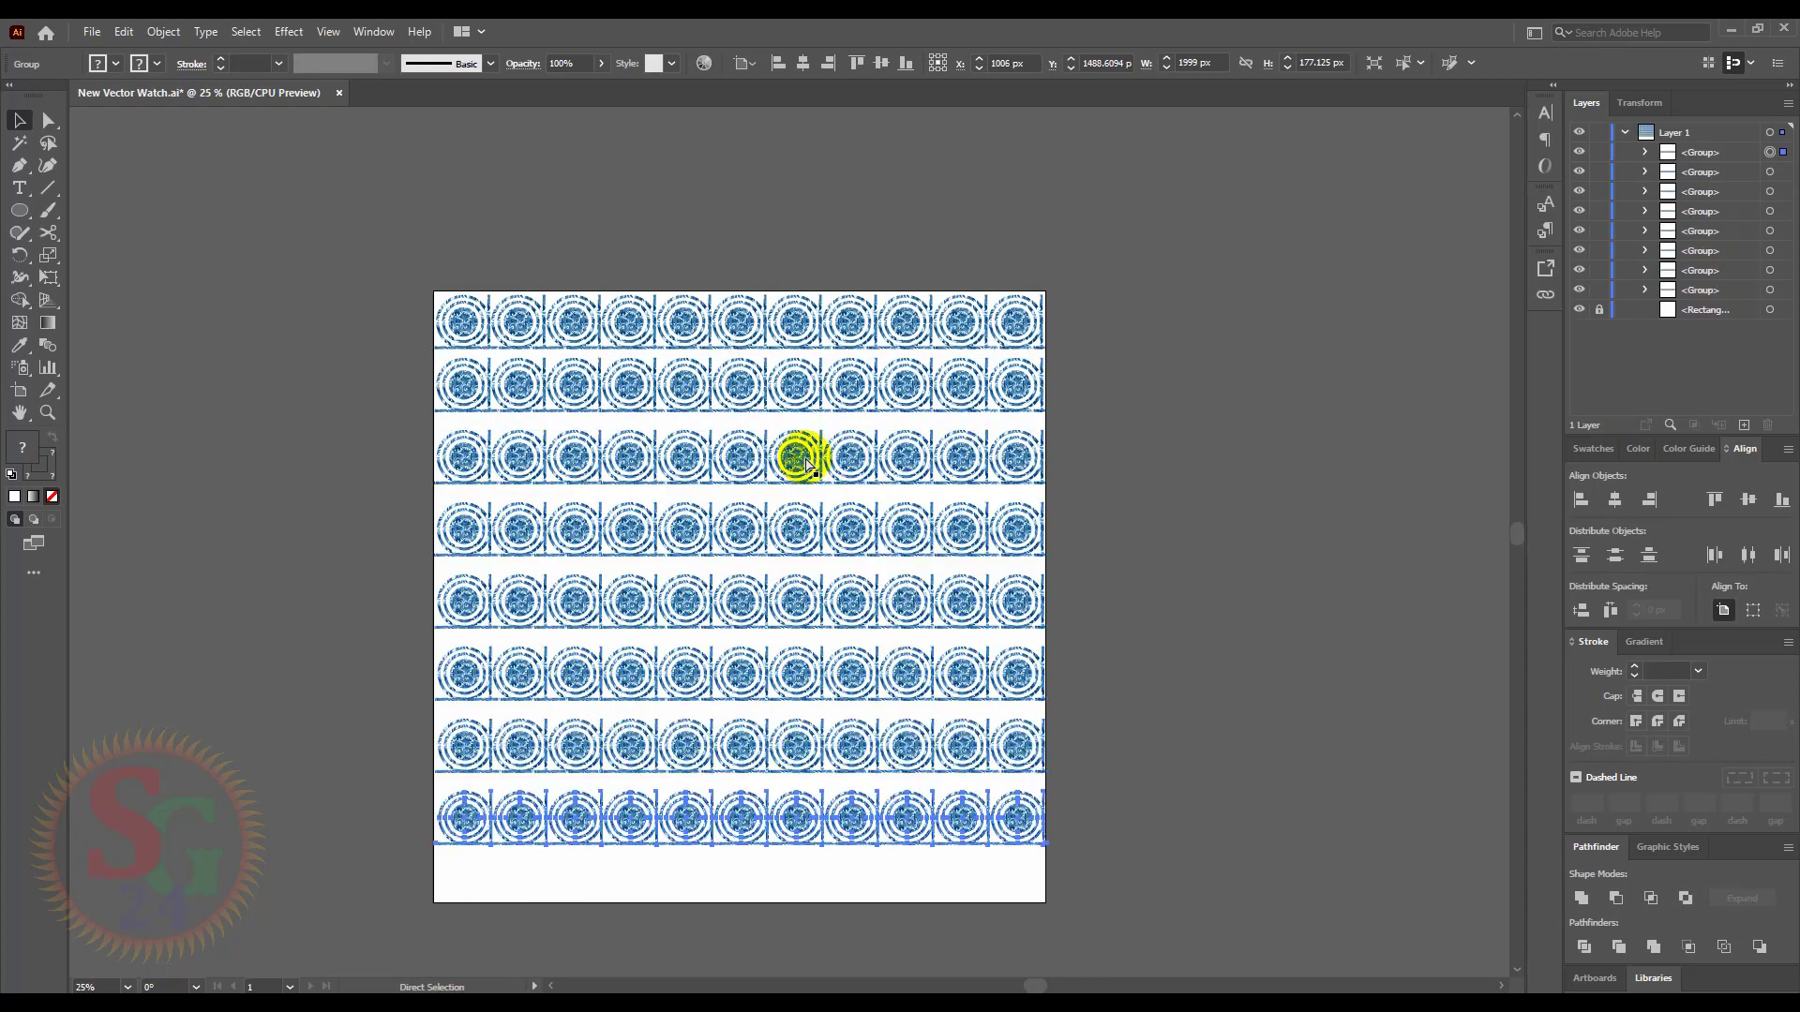
left_click(281, 266)
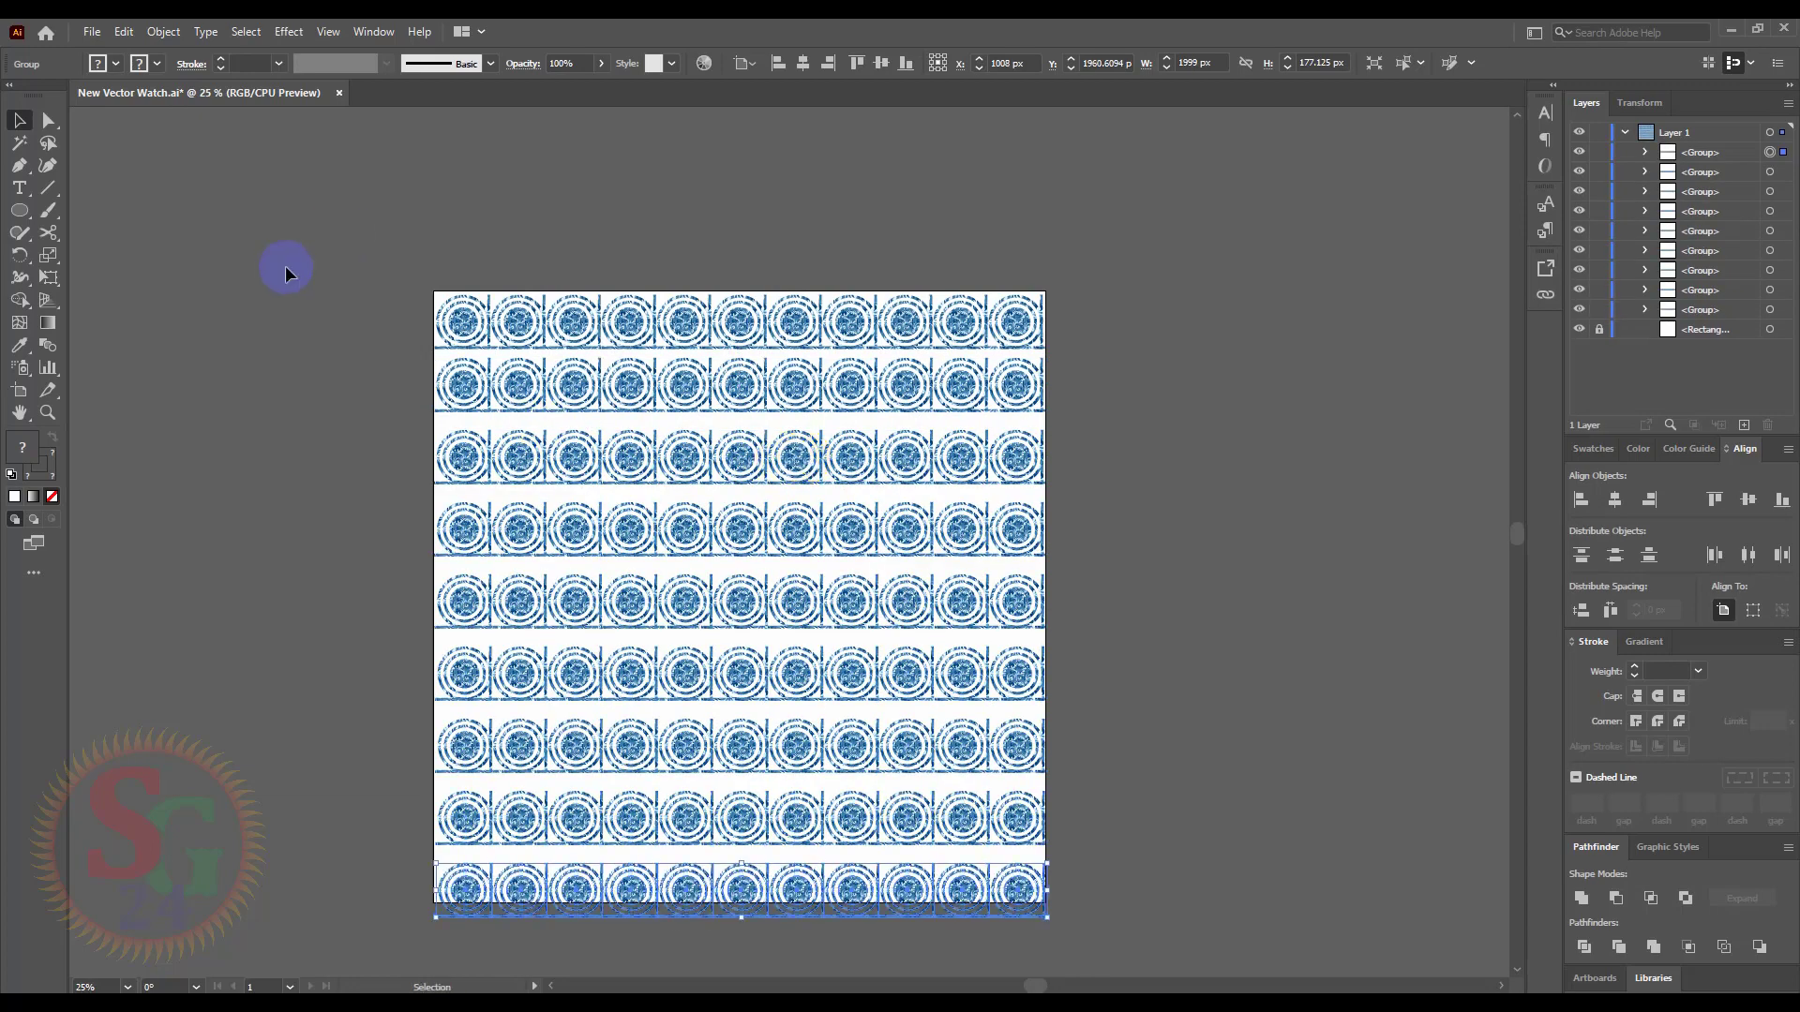
- Move the last row up to the artboard's bottom edge, and align all nine rows by horizontal centre with even vertical spacing
left_click_drag(698, 889, 692, 867)
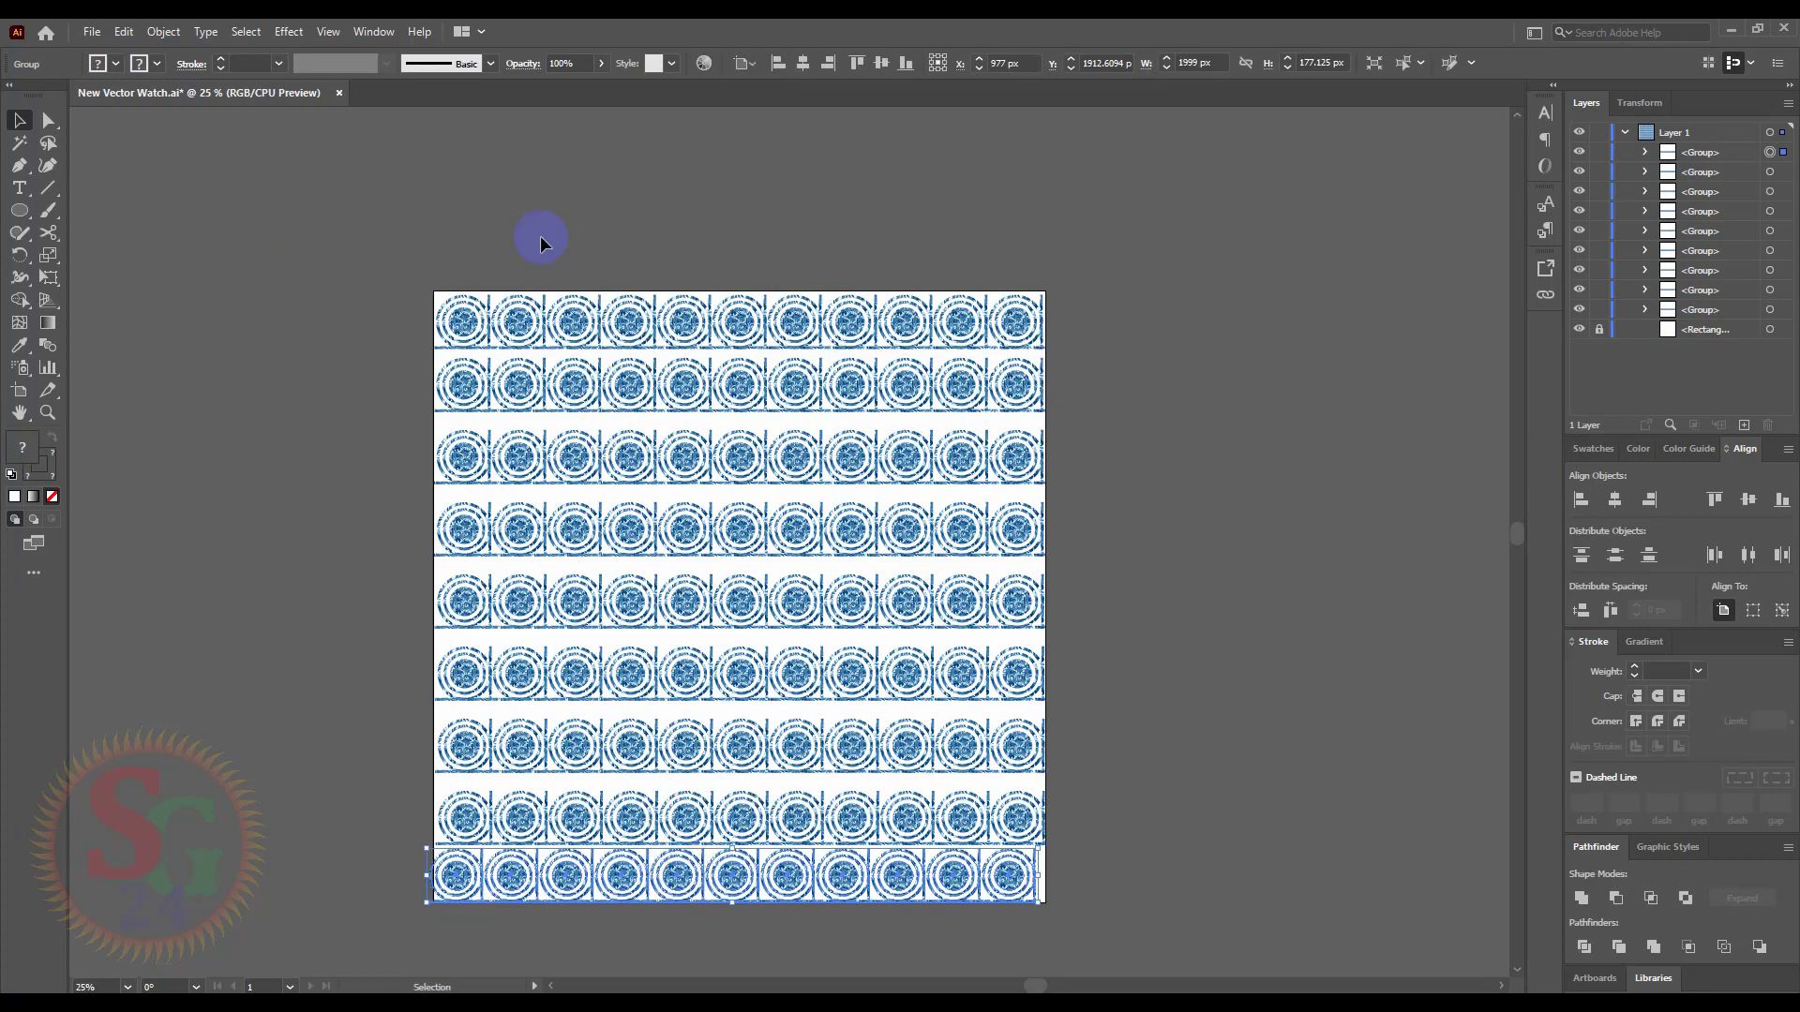
left_click_drag(511, 223, 1029, 876)
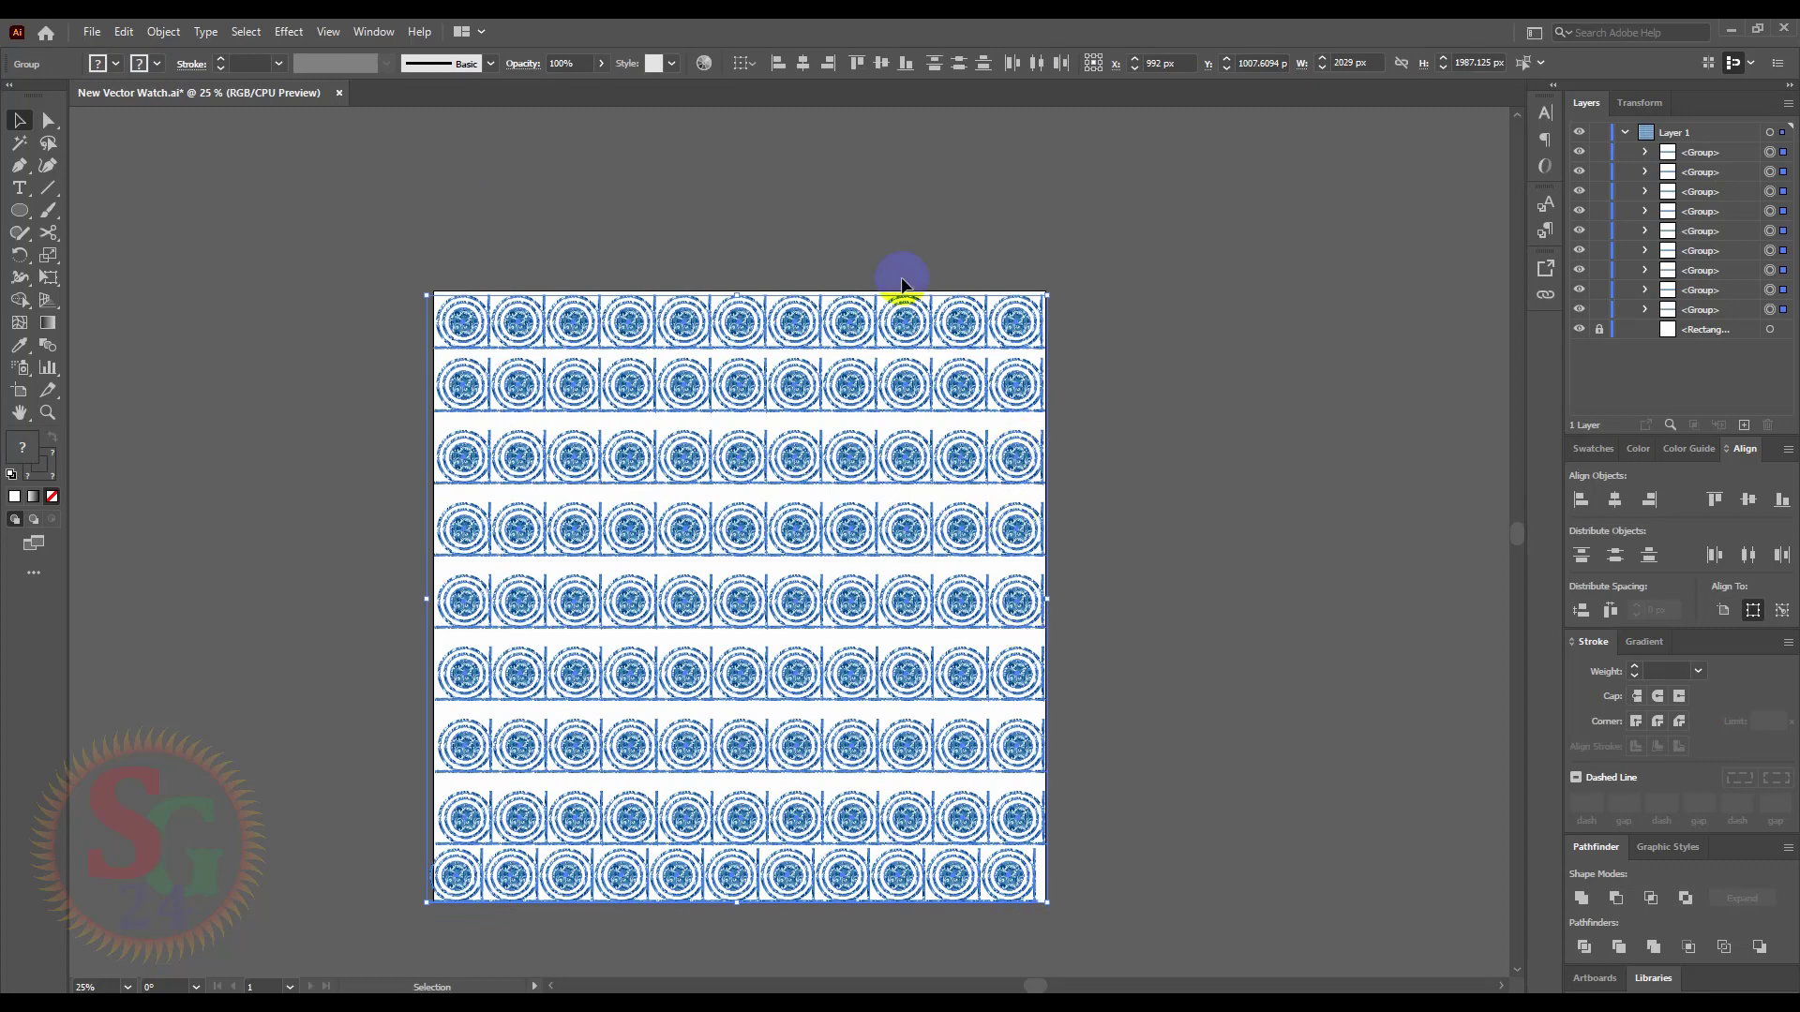
left_click(808, 63)
left_click(1581, 611)
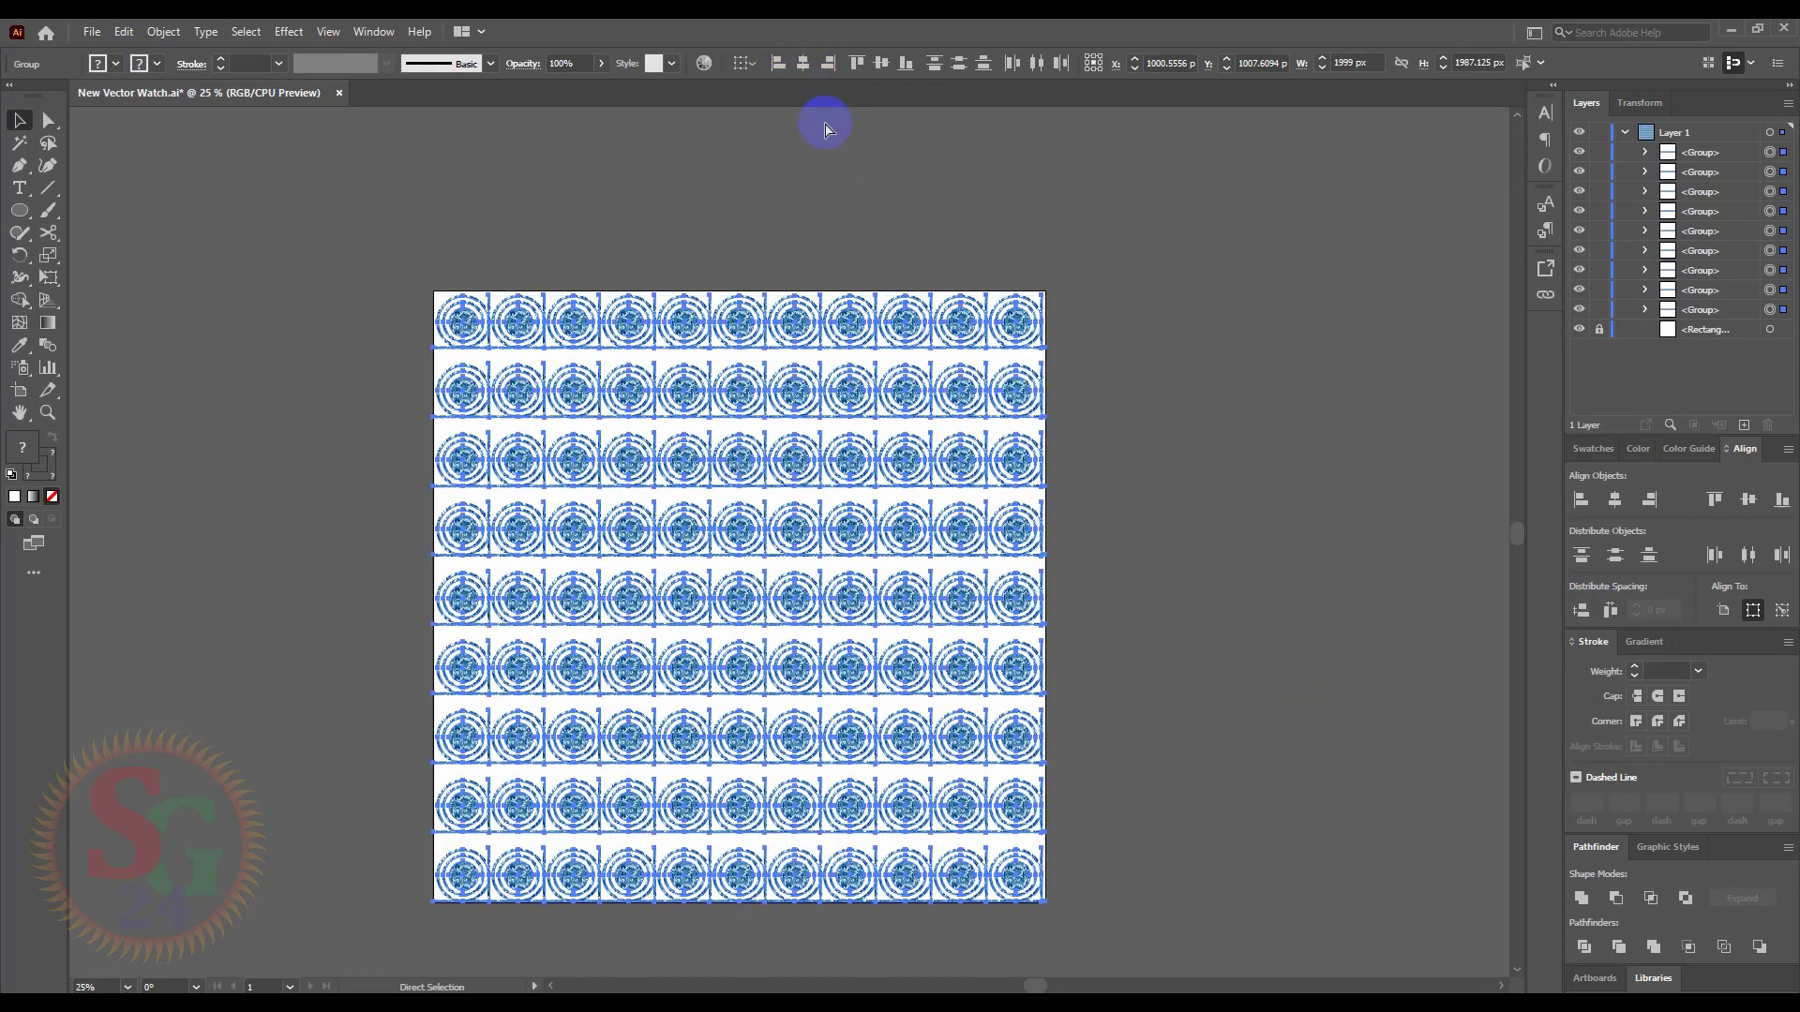
- Group all nine rows into one object and centre it horizontally and vertically on the artboard
key("ctrl+g")
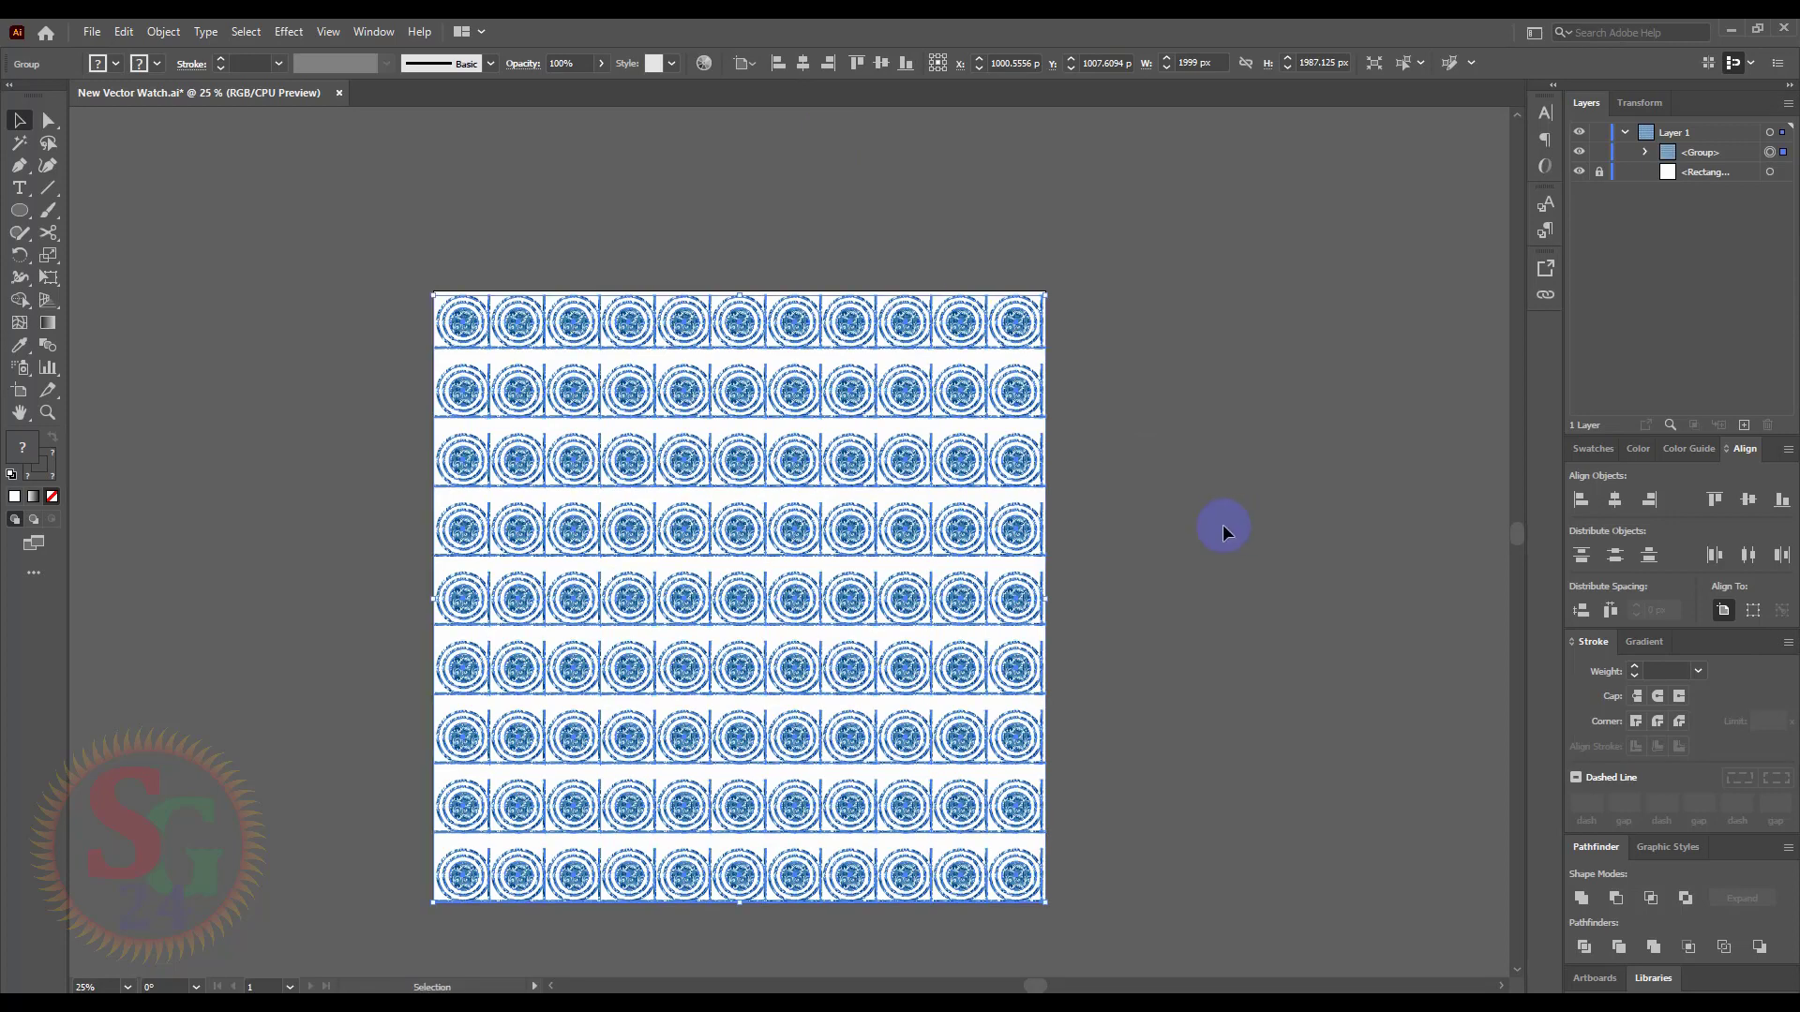
left_click(804, 63)
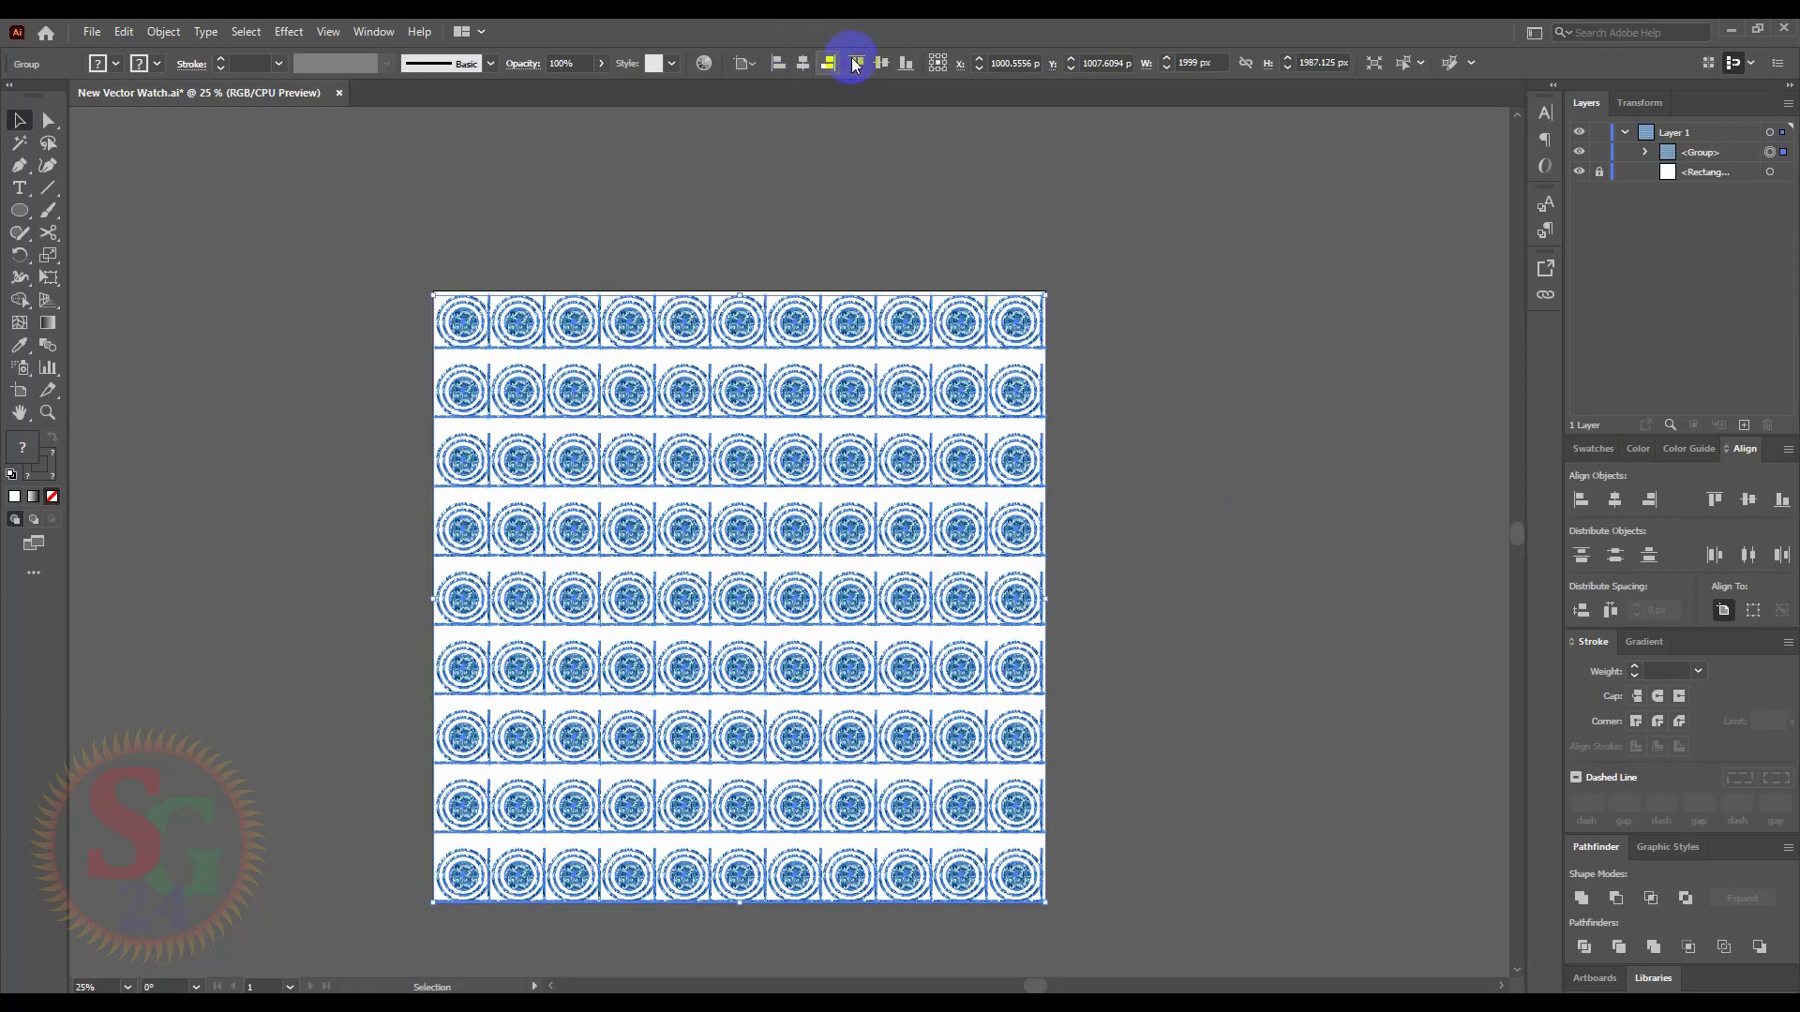
left_click(882, 62)
left_click(1157, 311)
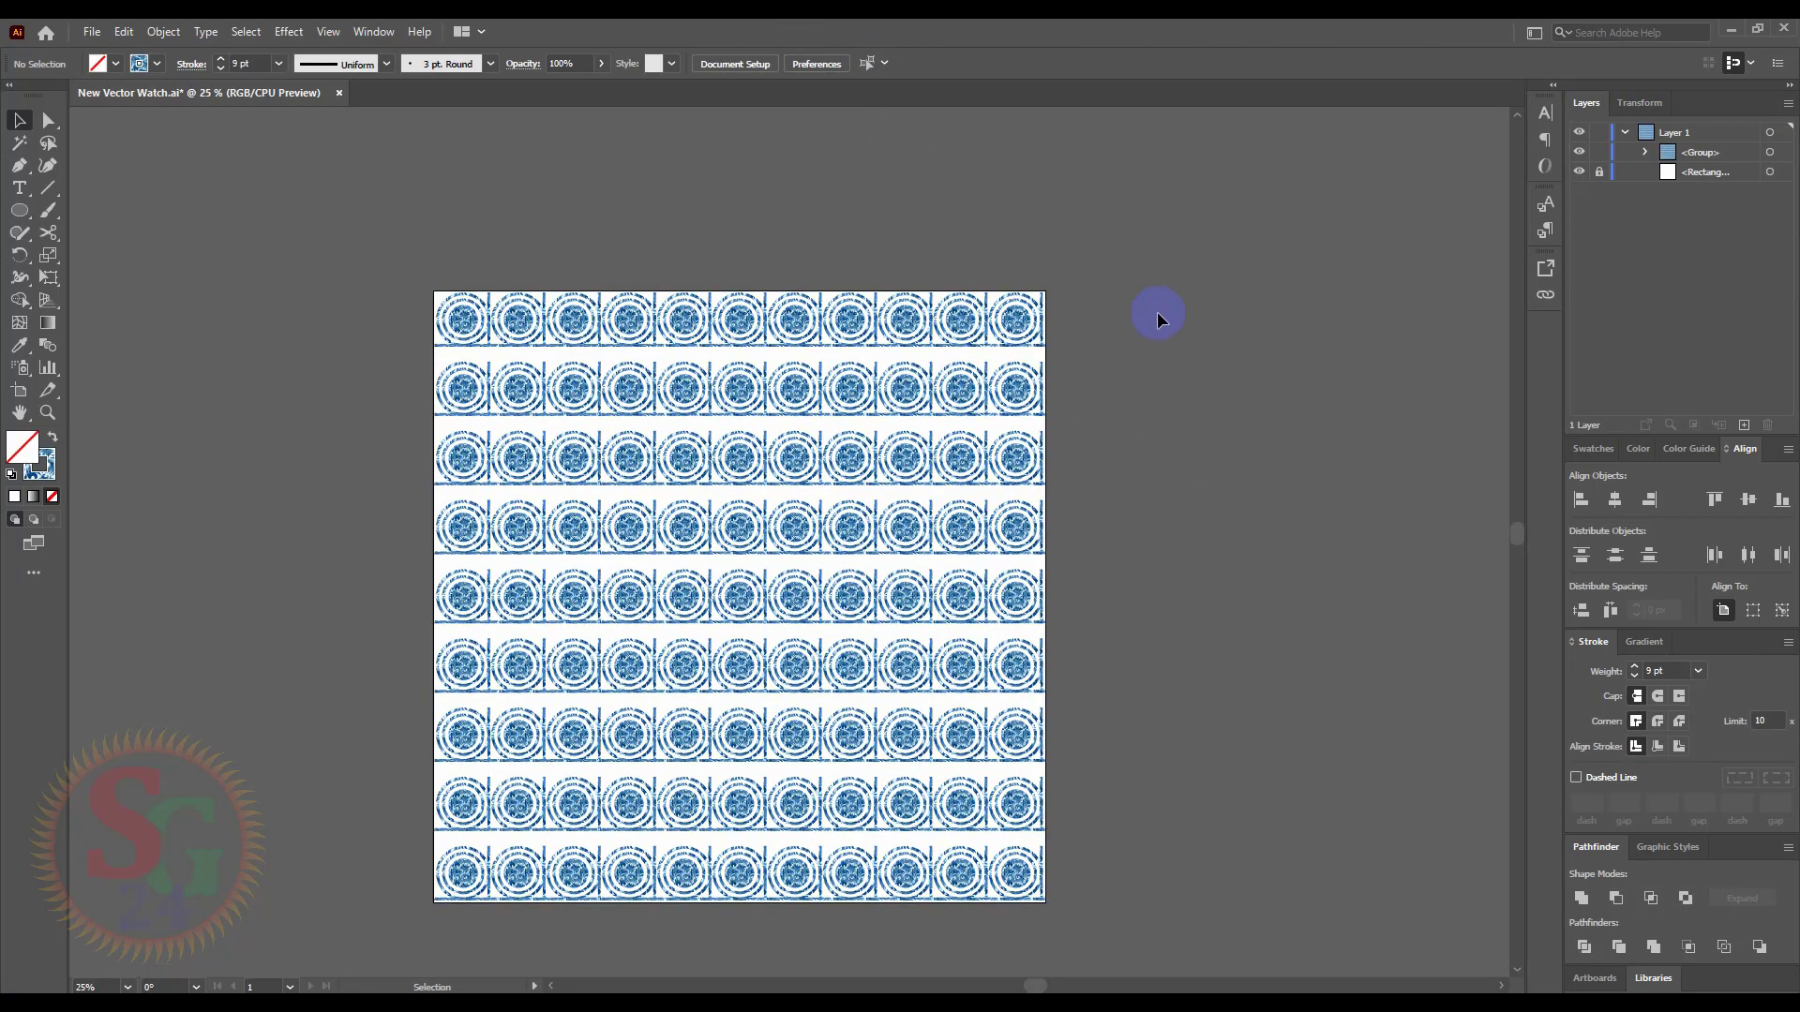